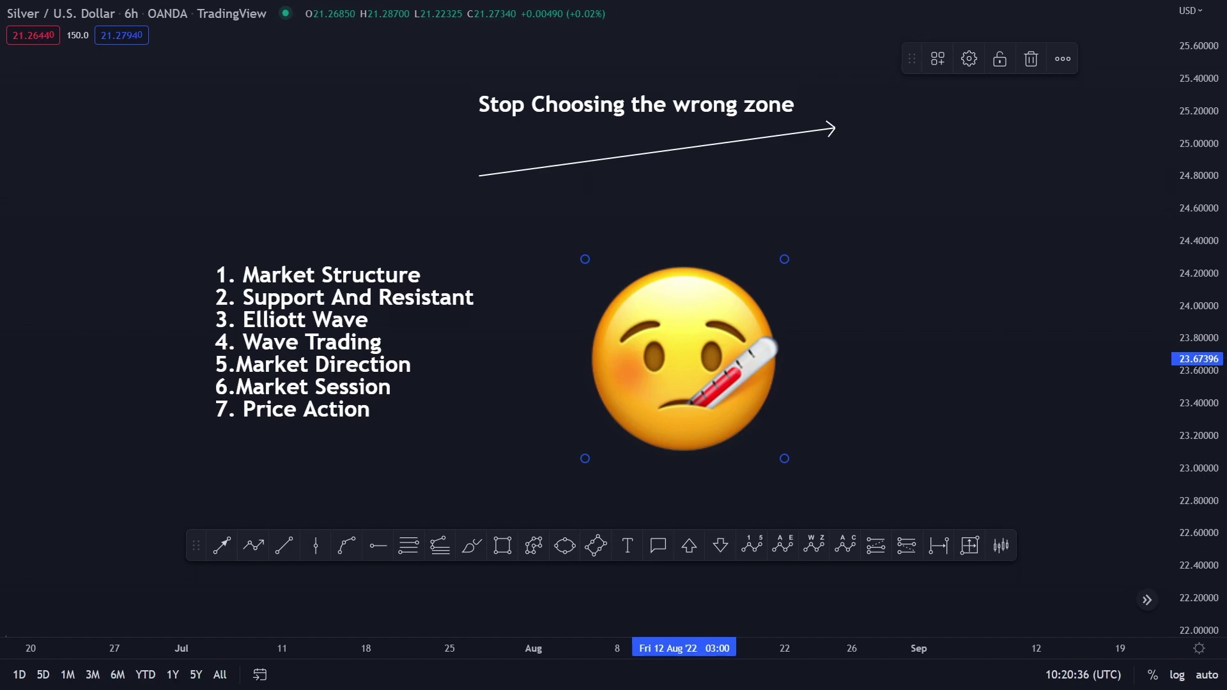
Draw a zigzag path on an empty chart area that steps down through lower highs and lows and climbs back up in three waves.
click(902, 271)
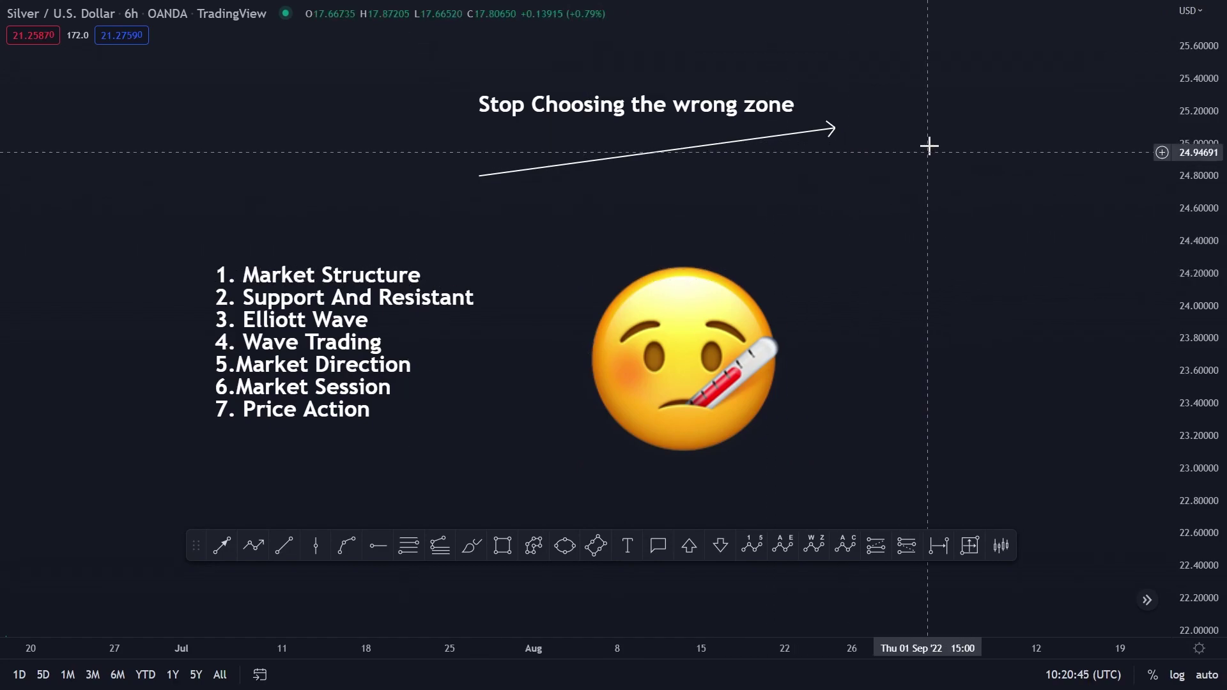
drag(933, 140, 680, 323)
click(254, 546)
click(312, 115)
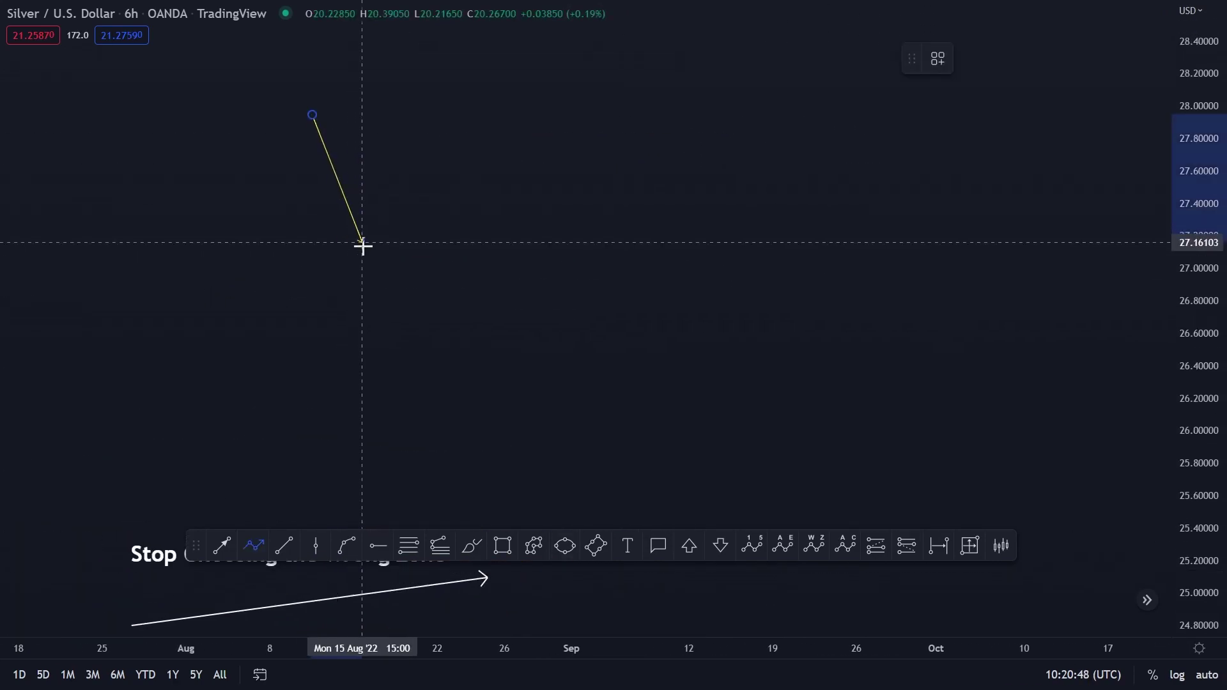
click(362, 246)
click(396, 195)
click(429, 339)
click(472, 275)
click(504, 397)
click(530, 337)
click(580, 448)
click(639, 282)
click(664, 358)
click(722, 196)
click(752, 261)
double_click(807, 119)
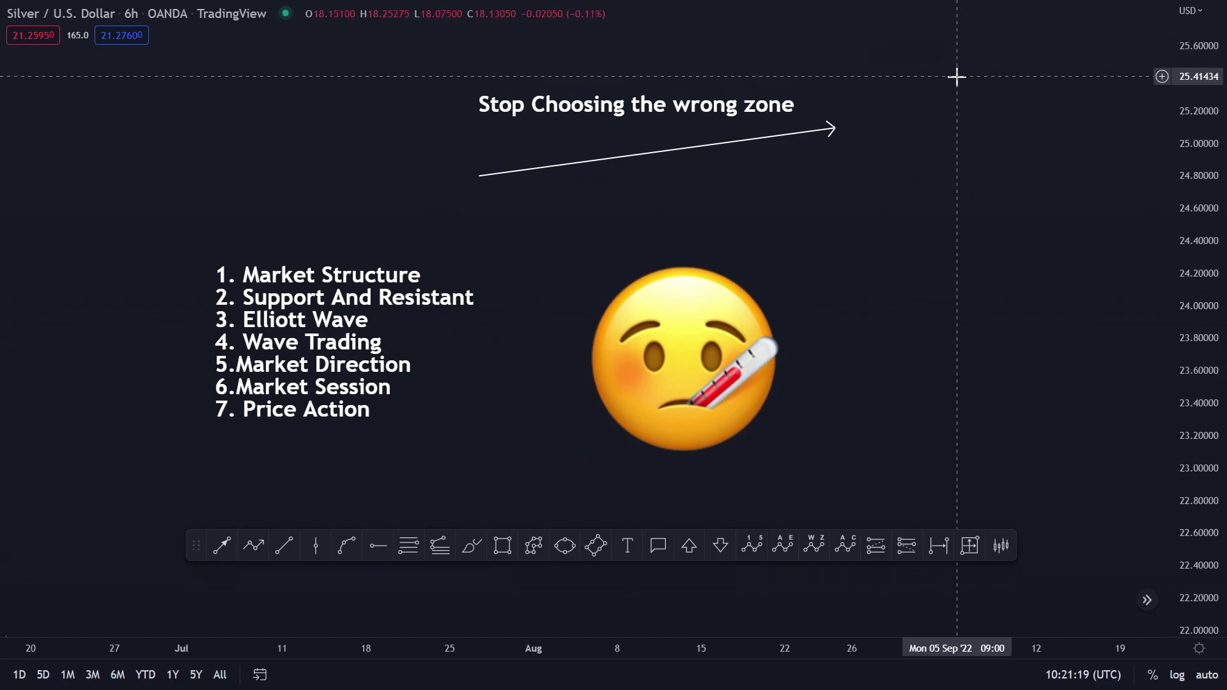
Draw two horizontal rectangle zones and a zigzag path bouncing between them that breaks below the lower zone, retests it and falls.
drag(956, 85, 894, 572)
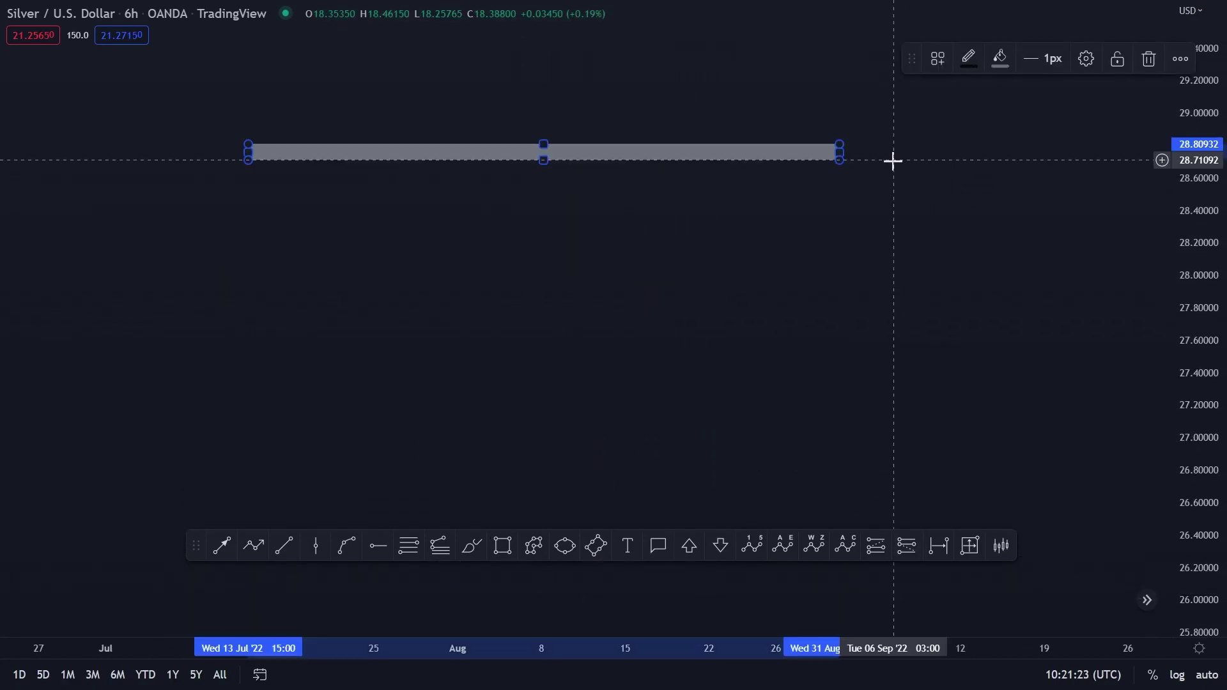
click(755, 226)
click(502, 545)
click(244, 303)
click(832, 336)
click(893, 277)
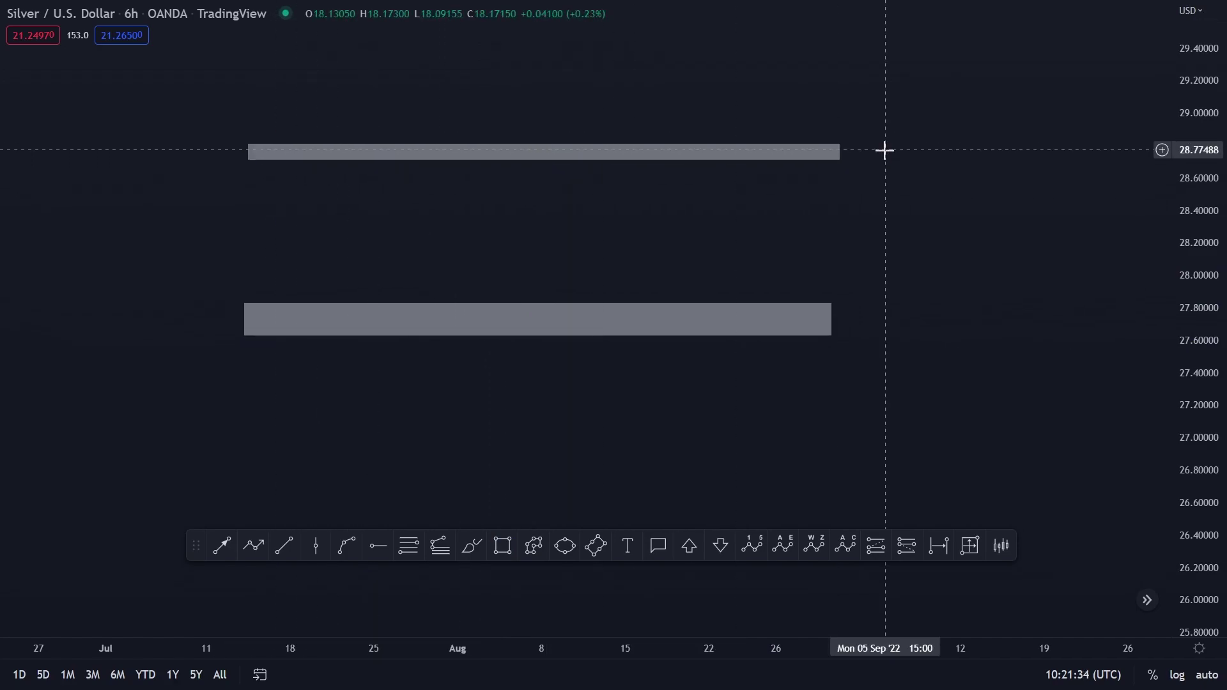
click(254, 545)
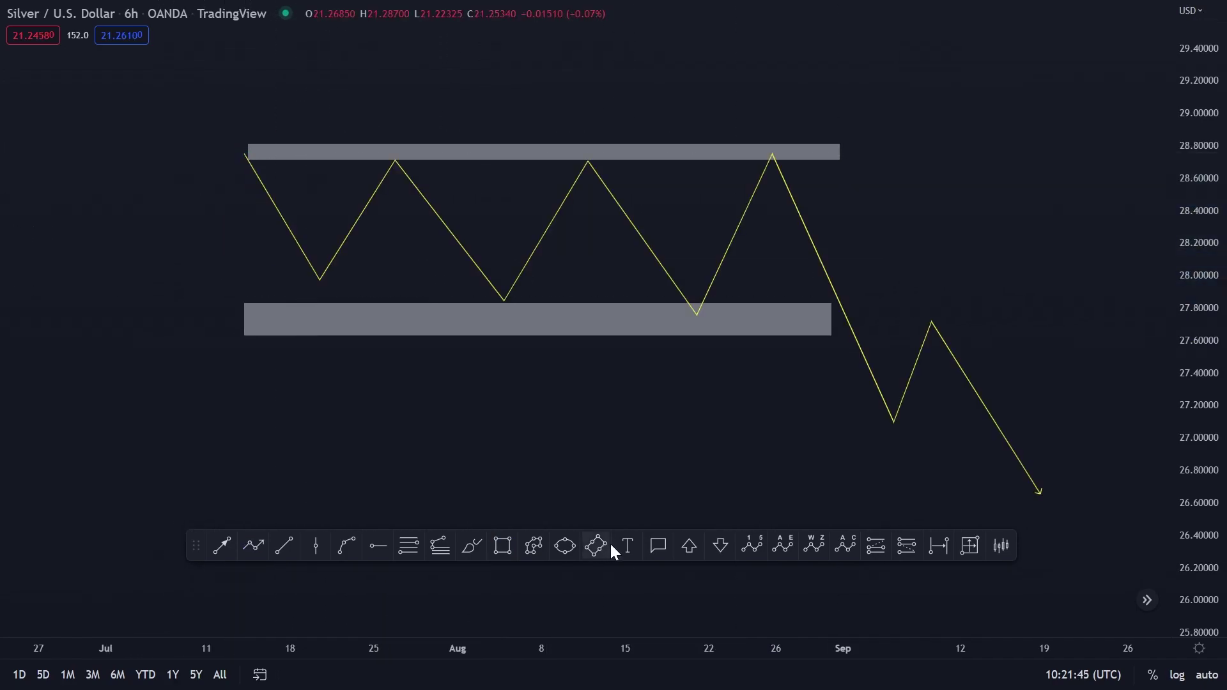
Add the text label "support" below the lower zone.
click(627, 546)
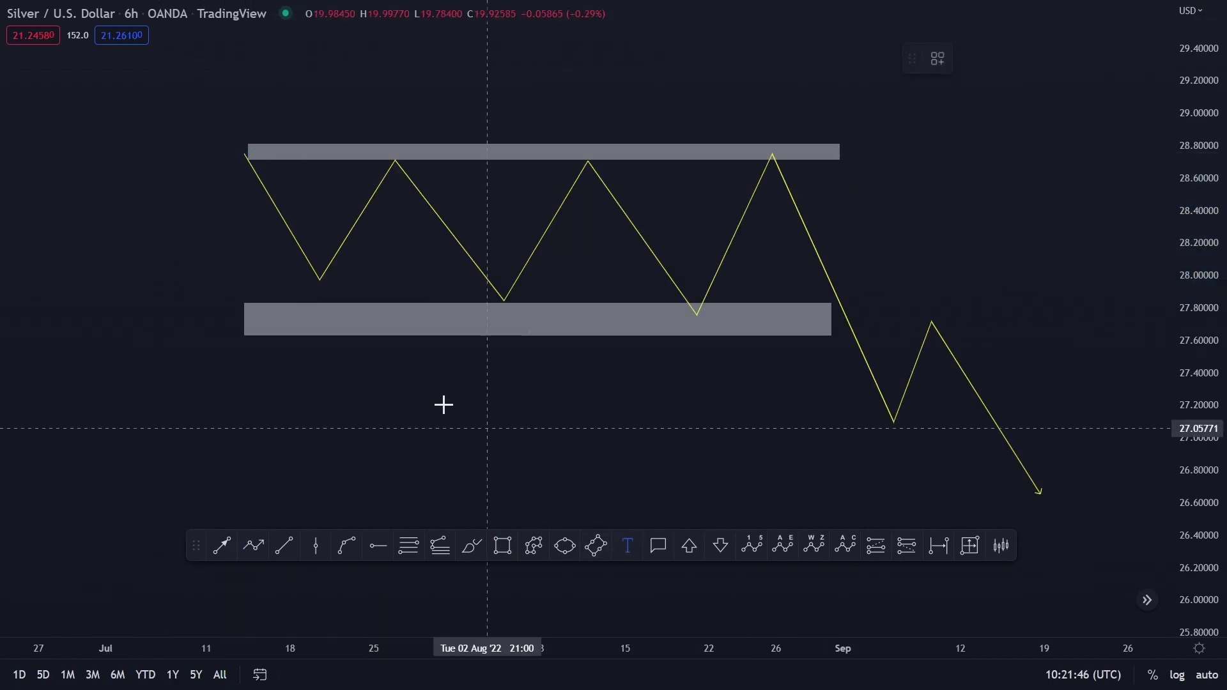
click(394, 327)
text(support)
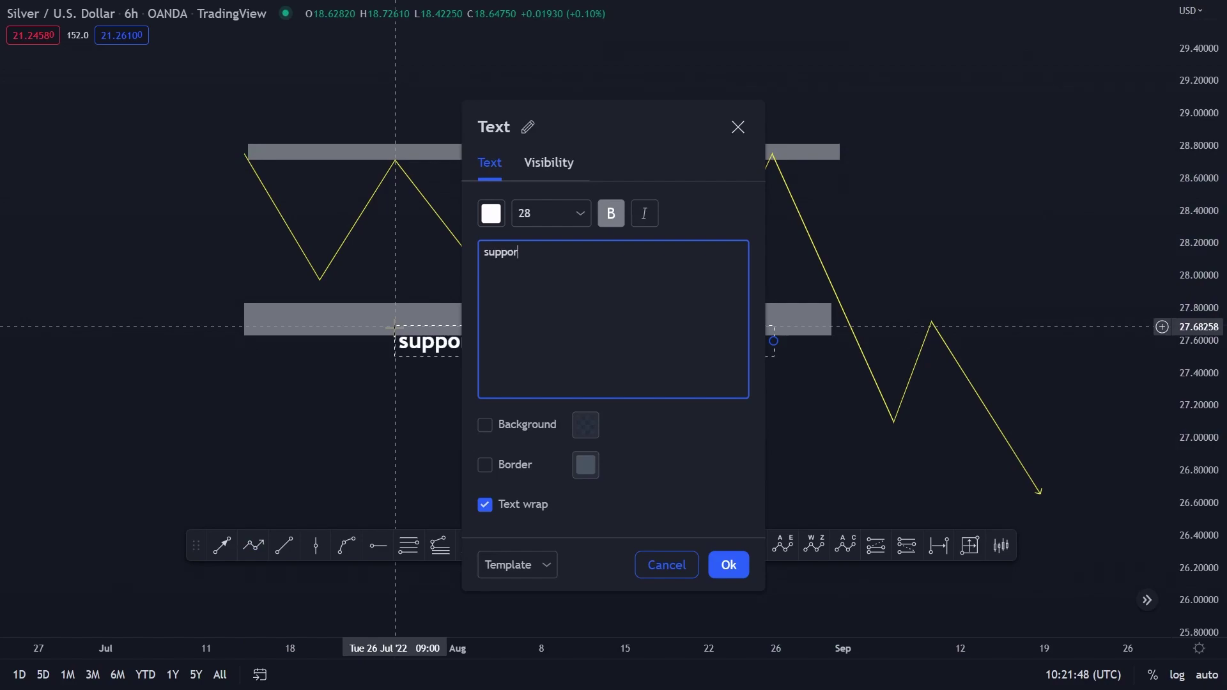
click(728, 565)
Label the upper zone "resistanc" and extend the lower zone rightward past the retest peak of the path.
click(628, 546)
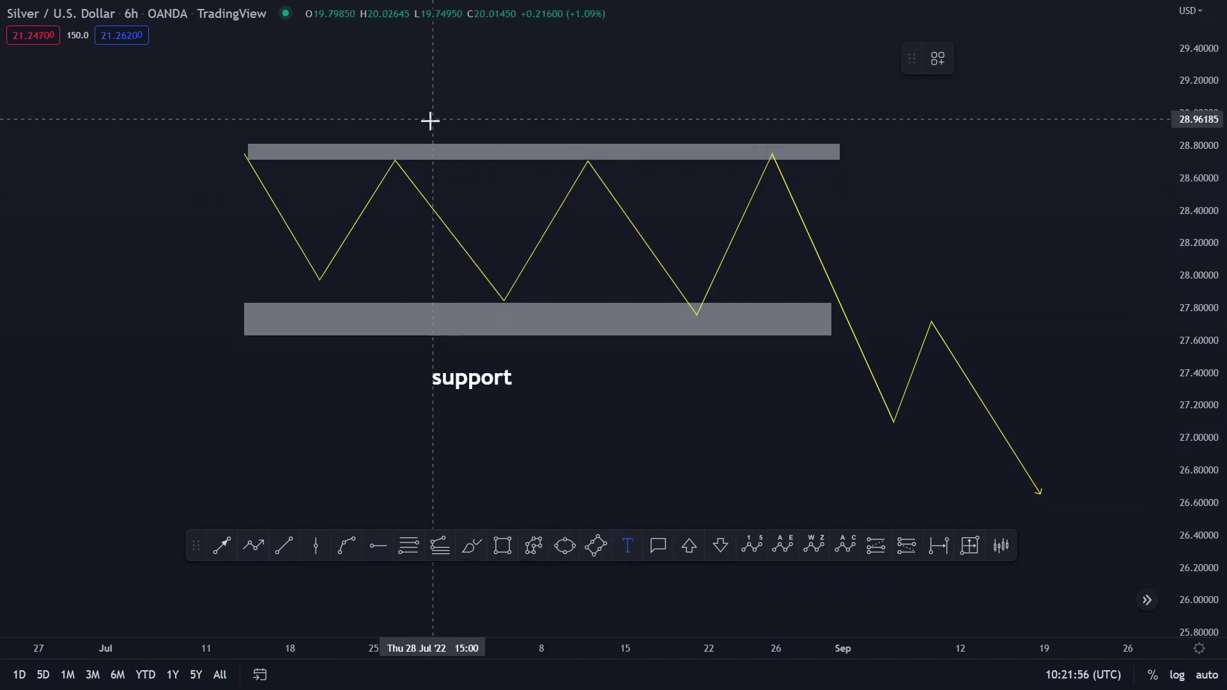
click(430, 120)
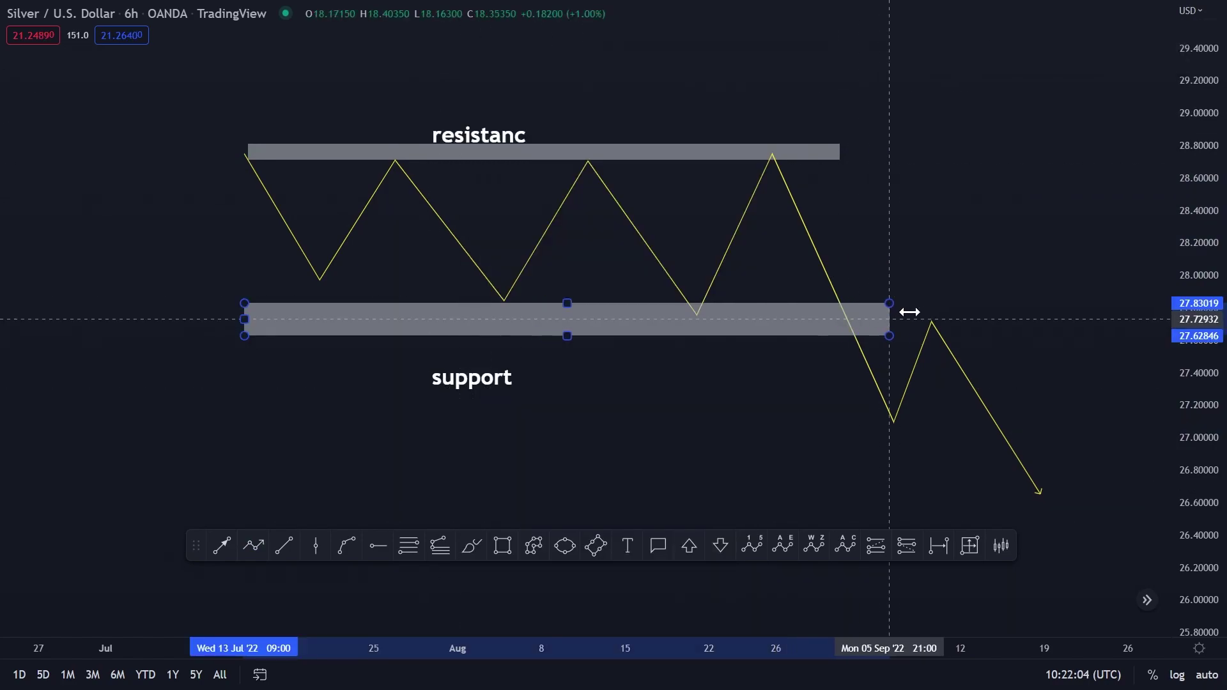
drag(909, 315, 966, 319)
click(997, 255)
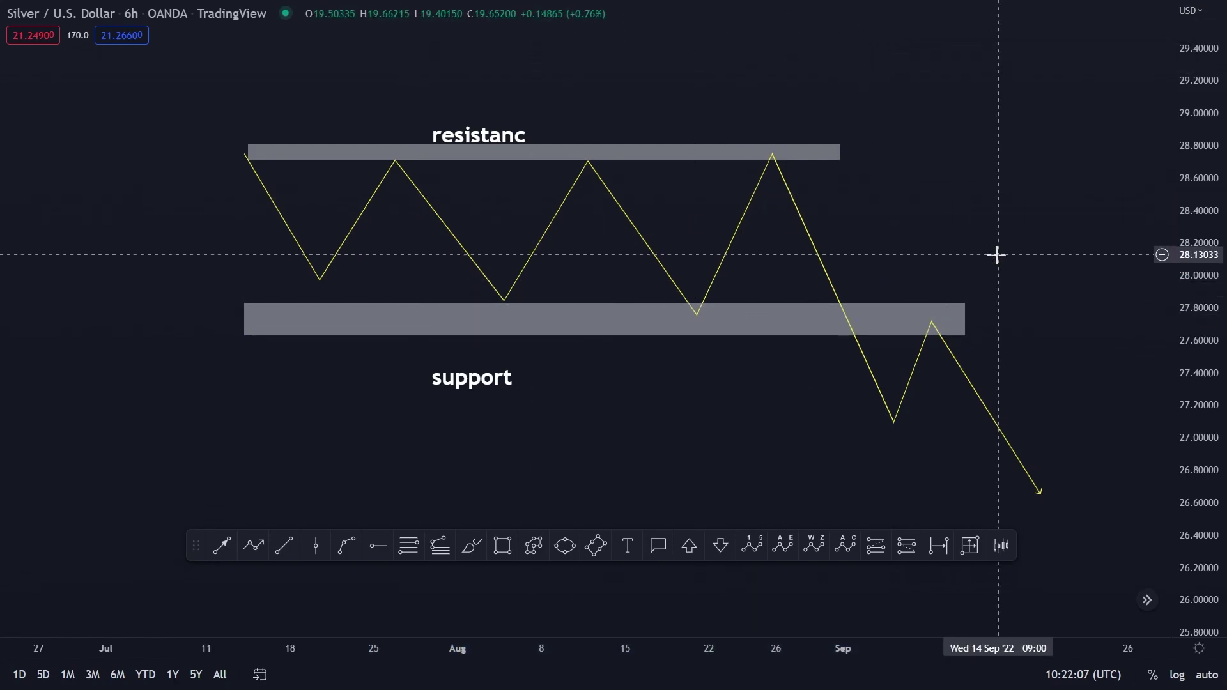
Mark the path's breakdown through the lower zone with an ellipse and place a copy of the "resistanc" label above the retest peak.
click(565, 545)
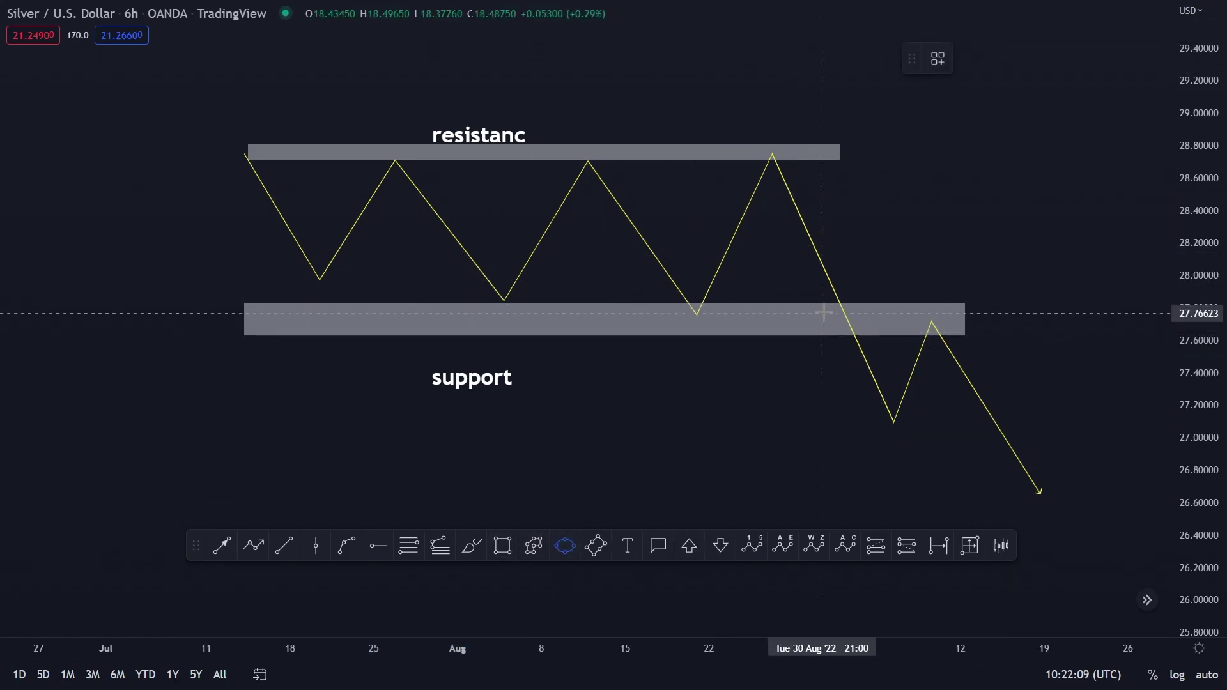
click(844, 303)
click(822, 331)
click(853, 332)
click(990, 250)
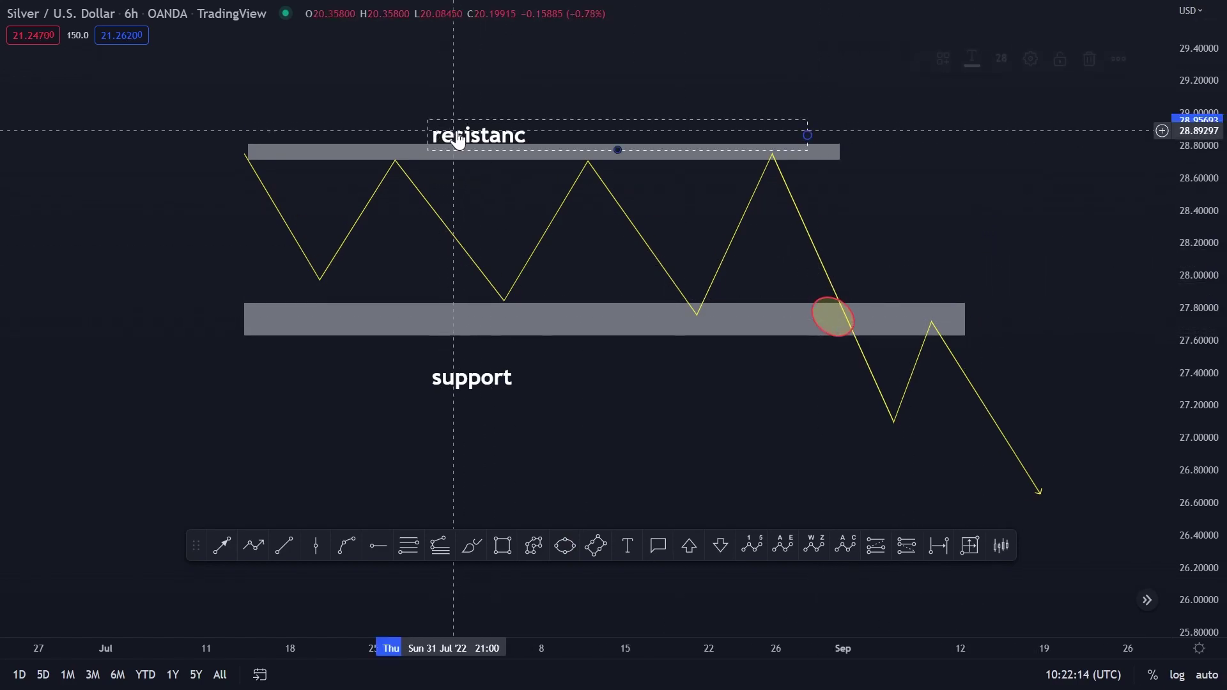
mouse_move(467, 132)
mouse_down()
mouse_move(951, 255)
mouse_move(946, 279)
mouse_up()
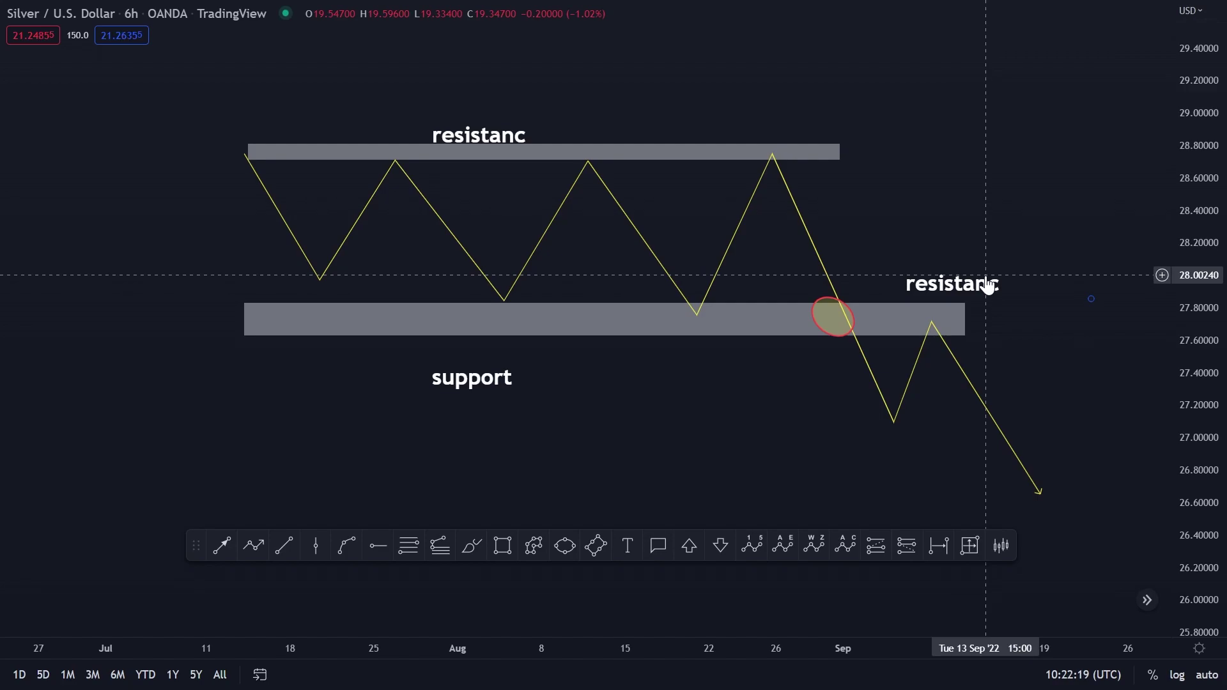
Draw a small ellipse on the path's last rising leg, just below the upper zone.
click(571, 540)
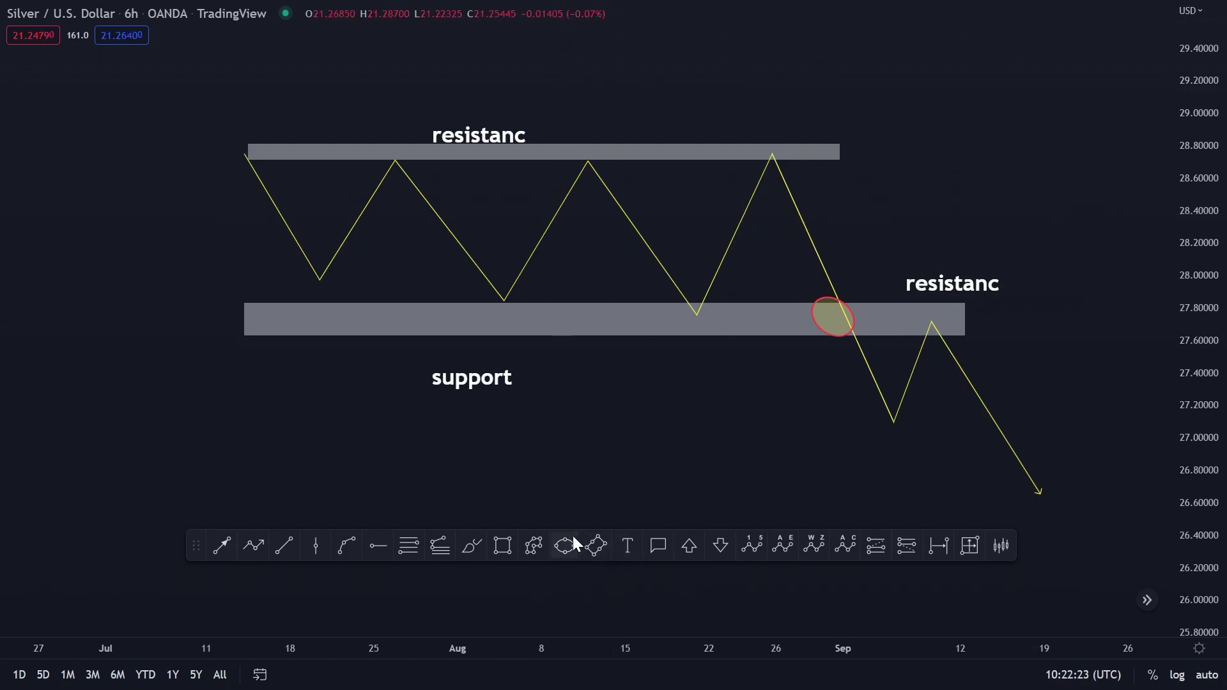
click(760, 170)
click(755, 193)
click(769, 193)
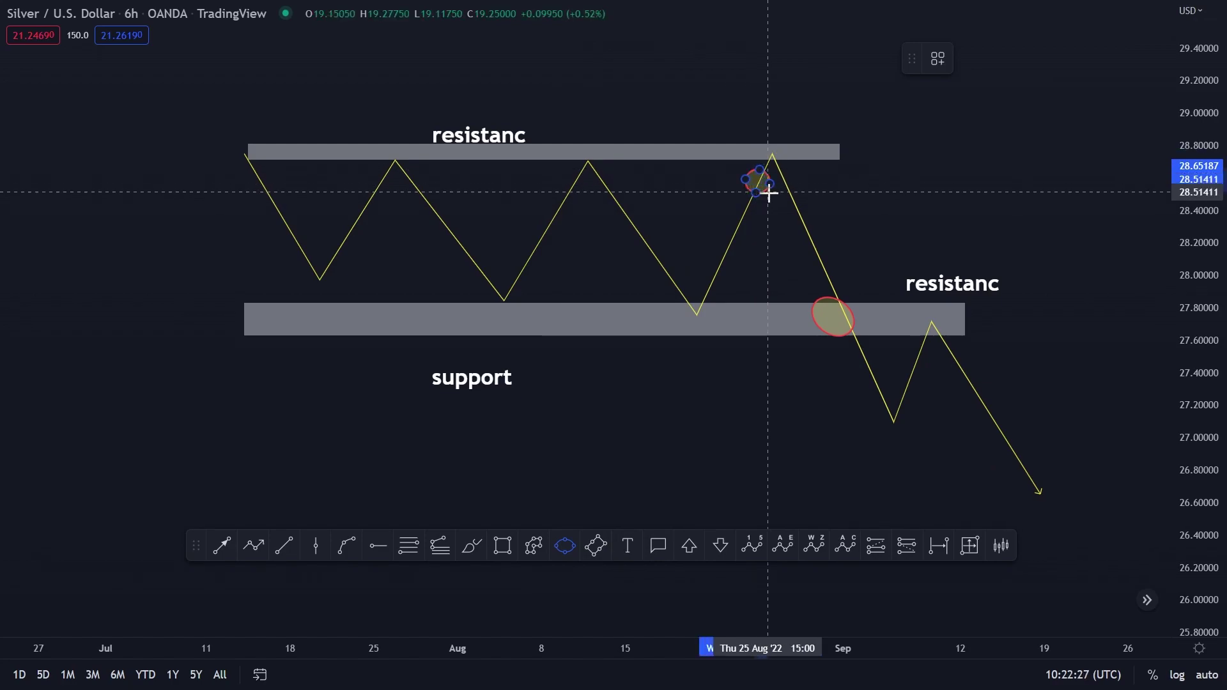
click(831, 180)
Place a long position at the small ellipse, entering at about 28.58 with target about 29.37, and add a down-arrow mark above the last peak.
click(882, 548)
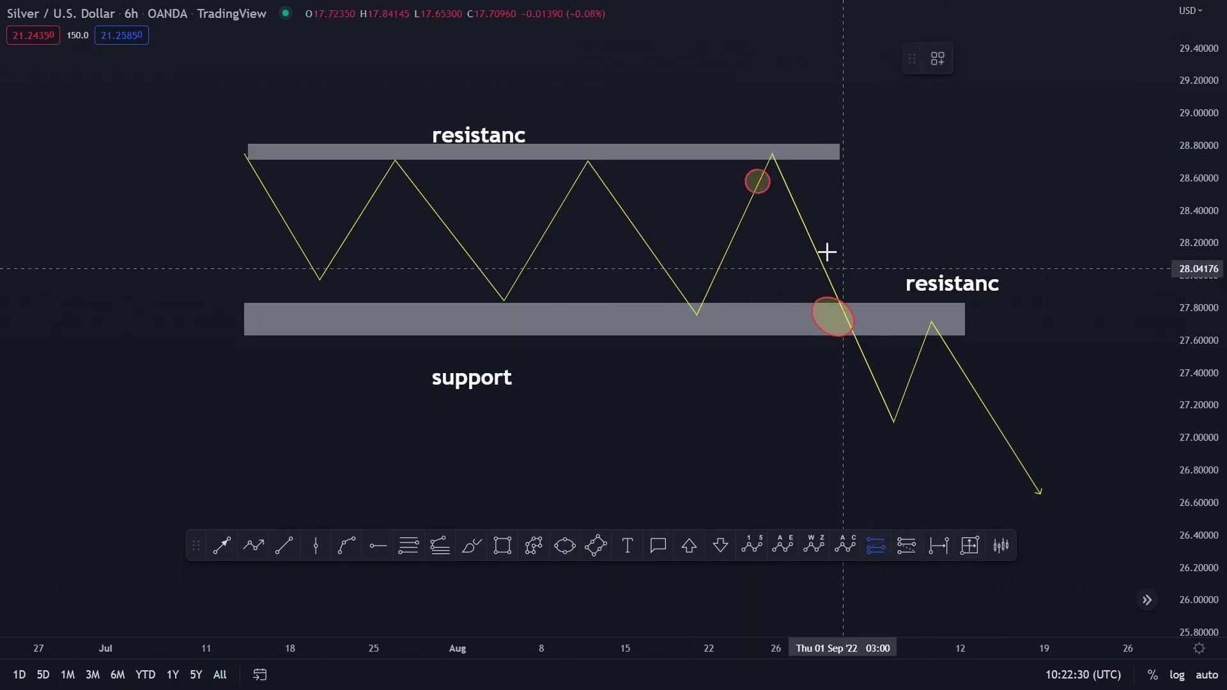
click(768, 181)
click(981, 119)
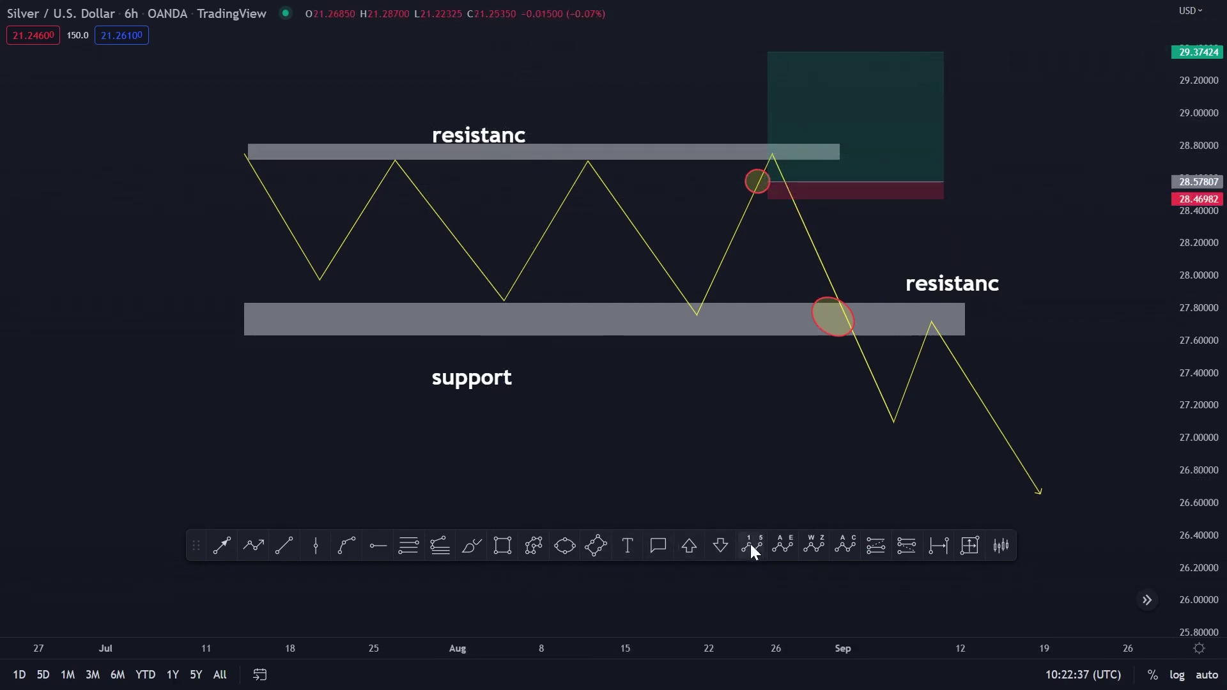
click(720, 544)
click(771, 135)
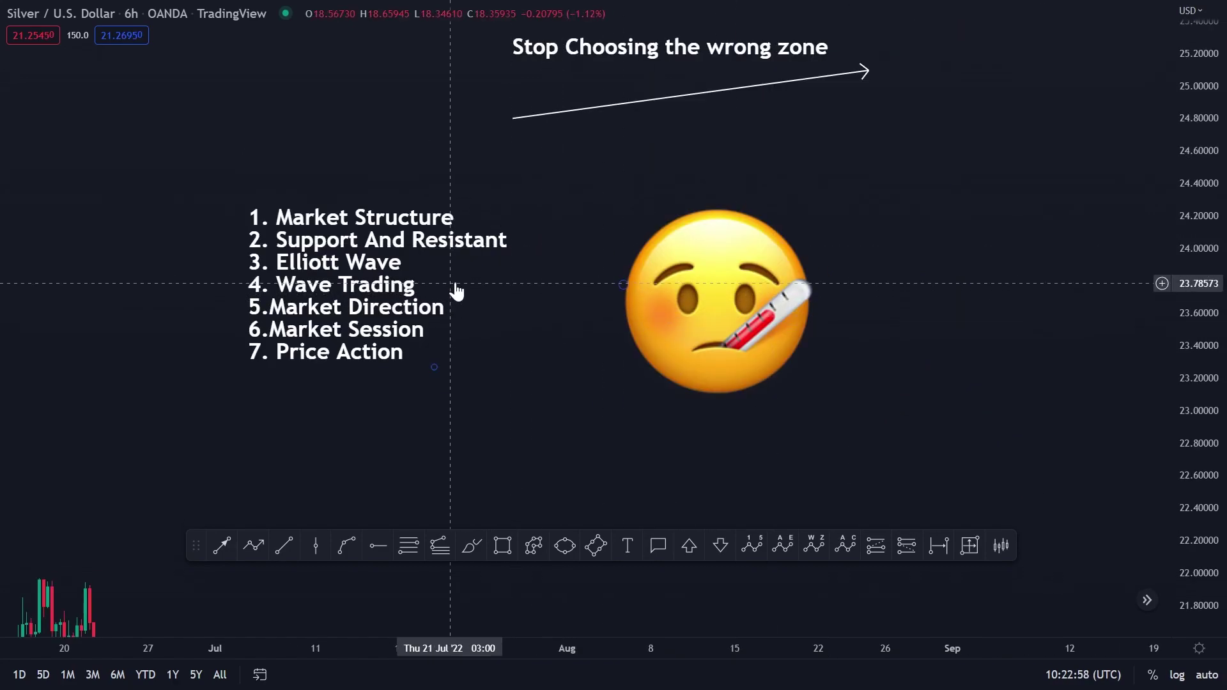
Draw a rising five-point Elliott impulse wave from about 30.59 to 32.78 on an empty chart area.
drag(964, 122, 662, 636)
drag(936, 184, 1041, 578)
drag(704, 160, 837, 555)
click(749, 547)
click(418, 474)
click(445, 336)
click(494, 371)
click(520, 208)
click(553, 275)
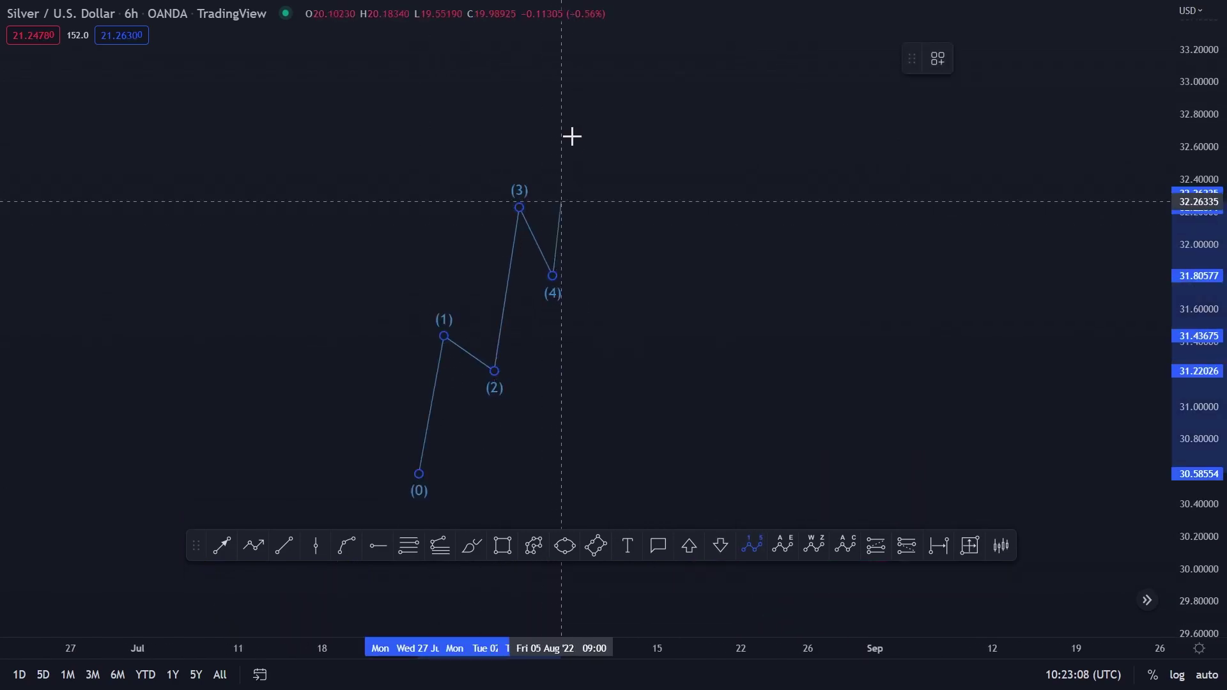
click(573, 119)
Draw a falling Elliott A-B-C correction wave starting beside point (5) of the impulse wave.
click(845, 546)
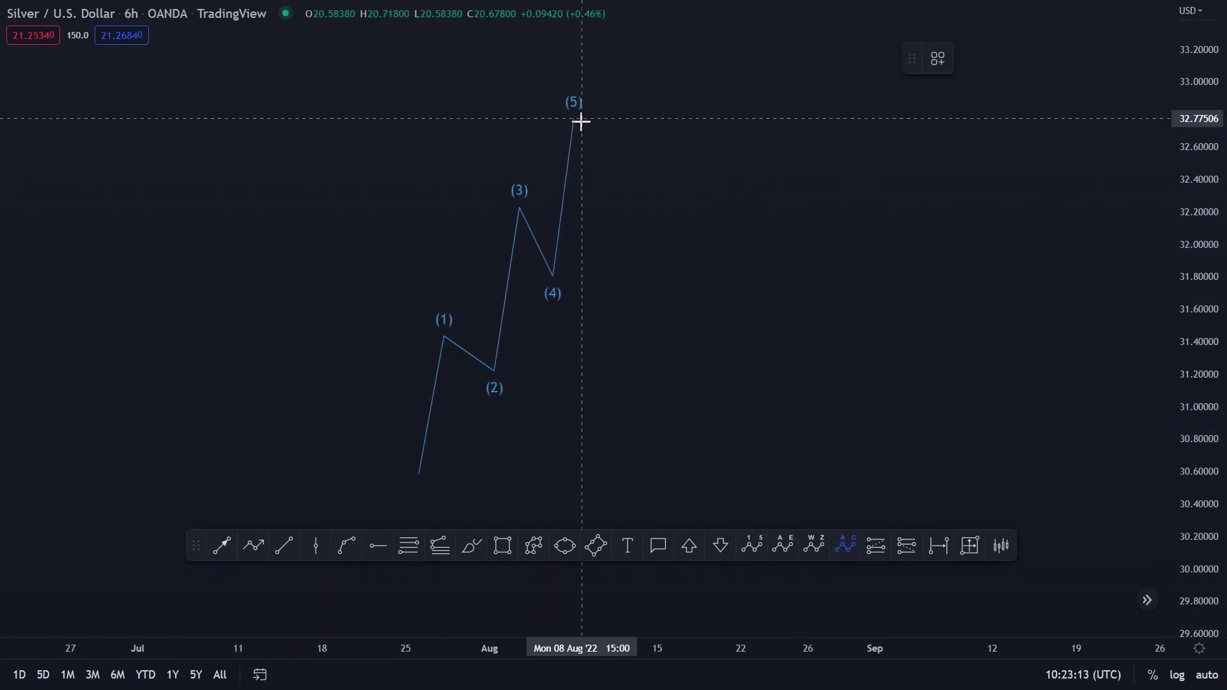
click(587, 125)
click(633, 228)
click(666, 171)
click(704, 275)
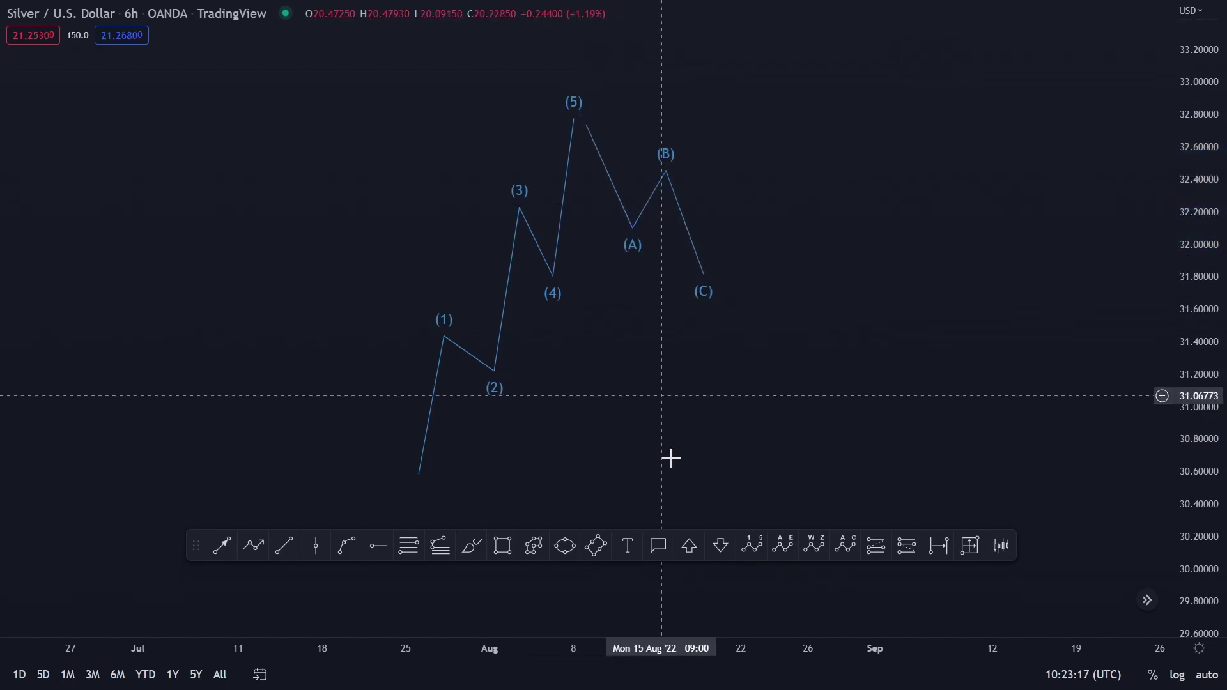
Draw a larger Elliott impulse wave around the existing waves, with (0) at about 30.65, (1) at 33.12, (2) at 31.56 and (3) at 33.26.
click(752, 545)
click(331, 463)
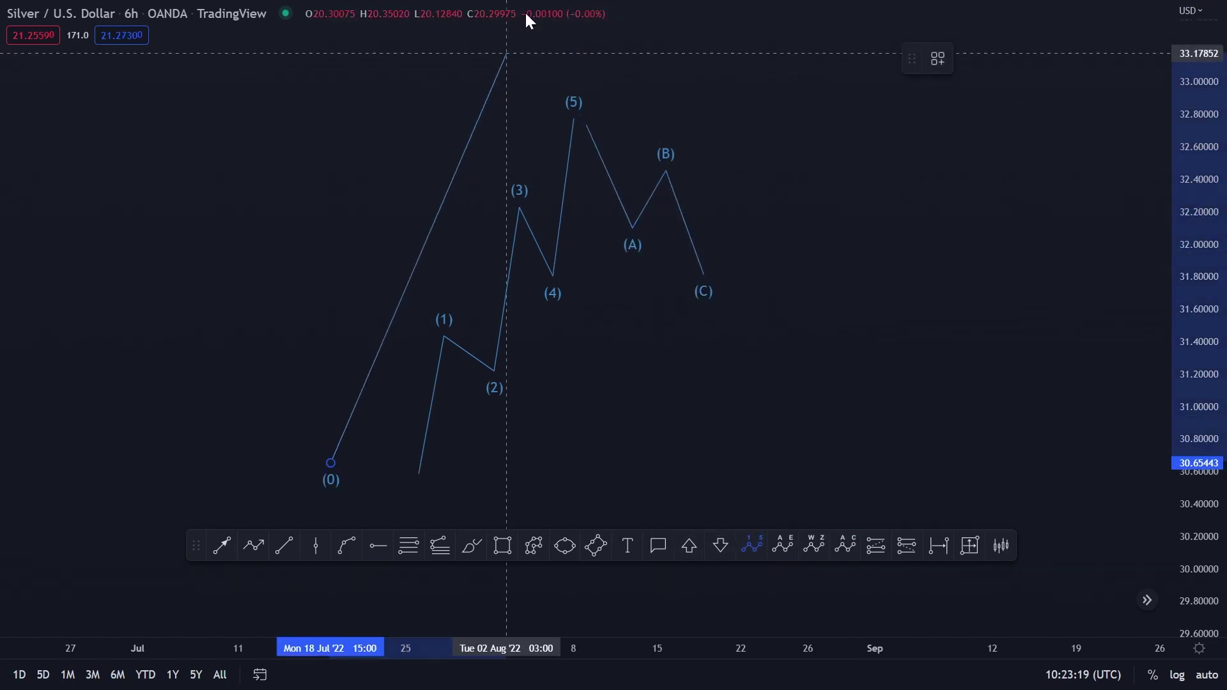
click(570, 63)
click(816, 316)
click(867, 40)
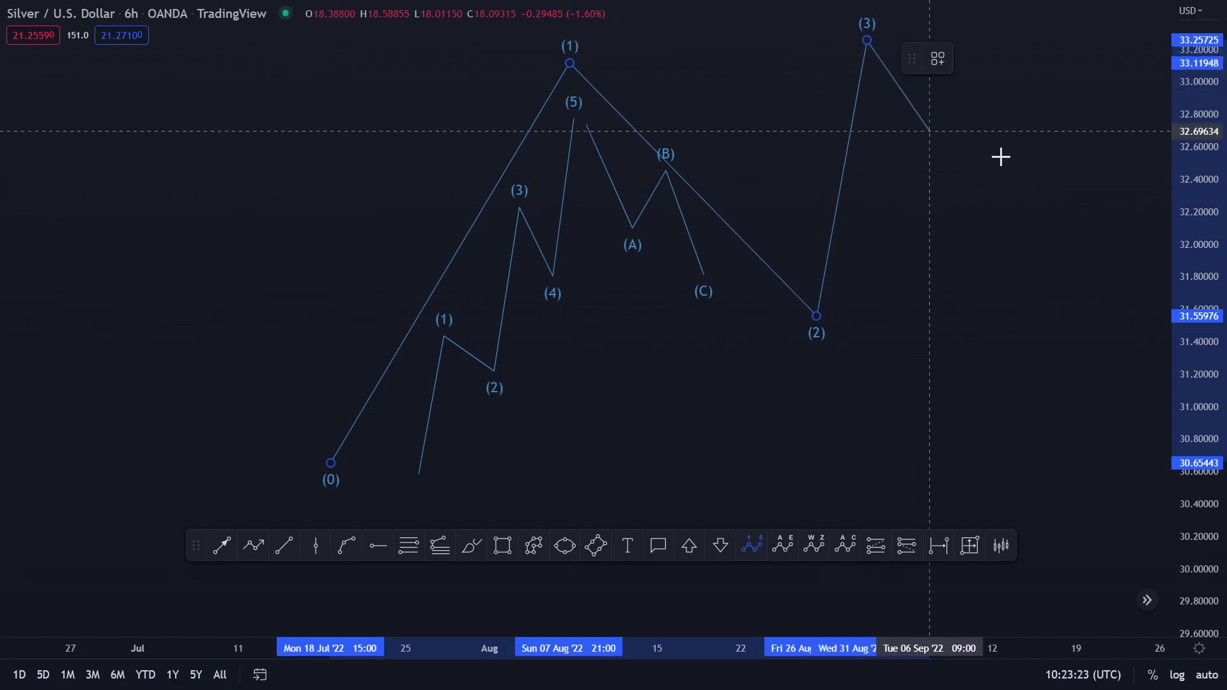
click(964, 77)
click(988, 15)
Draw a long rising arrow on an empty chart area, running from early October to early November.
drag(1005, 286, 931, 368)
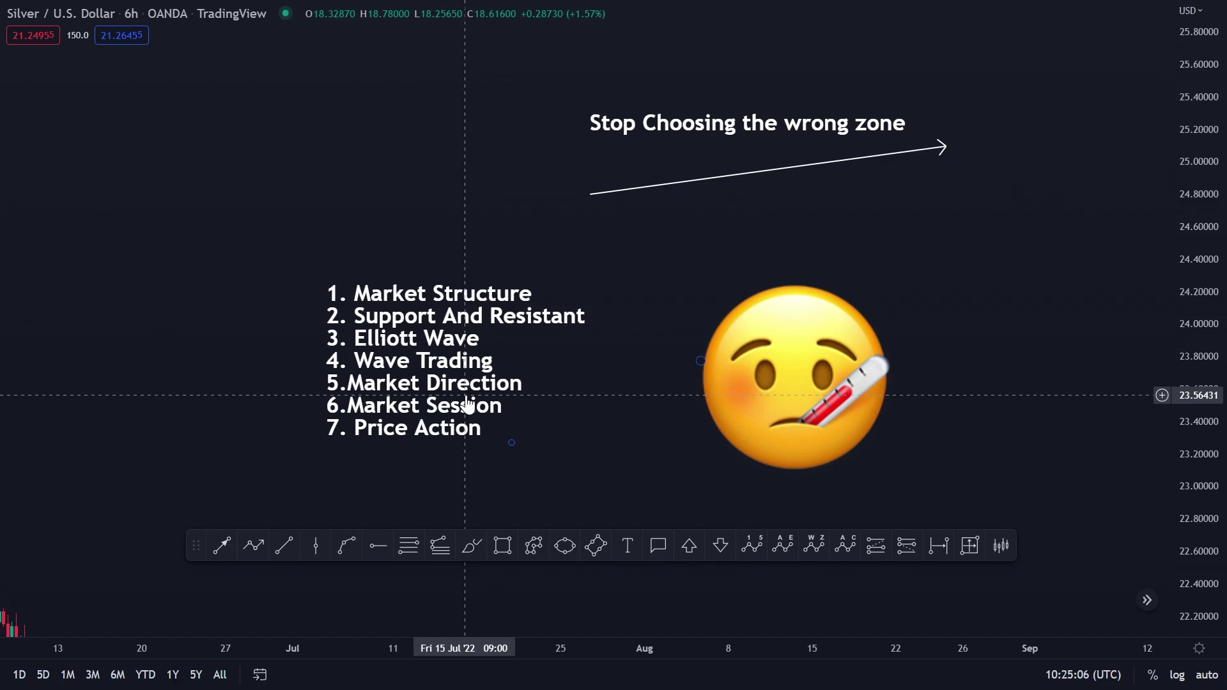
drag(989, 192, 296, 376)
click(221, 546)
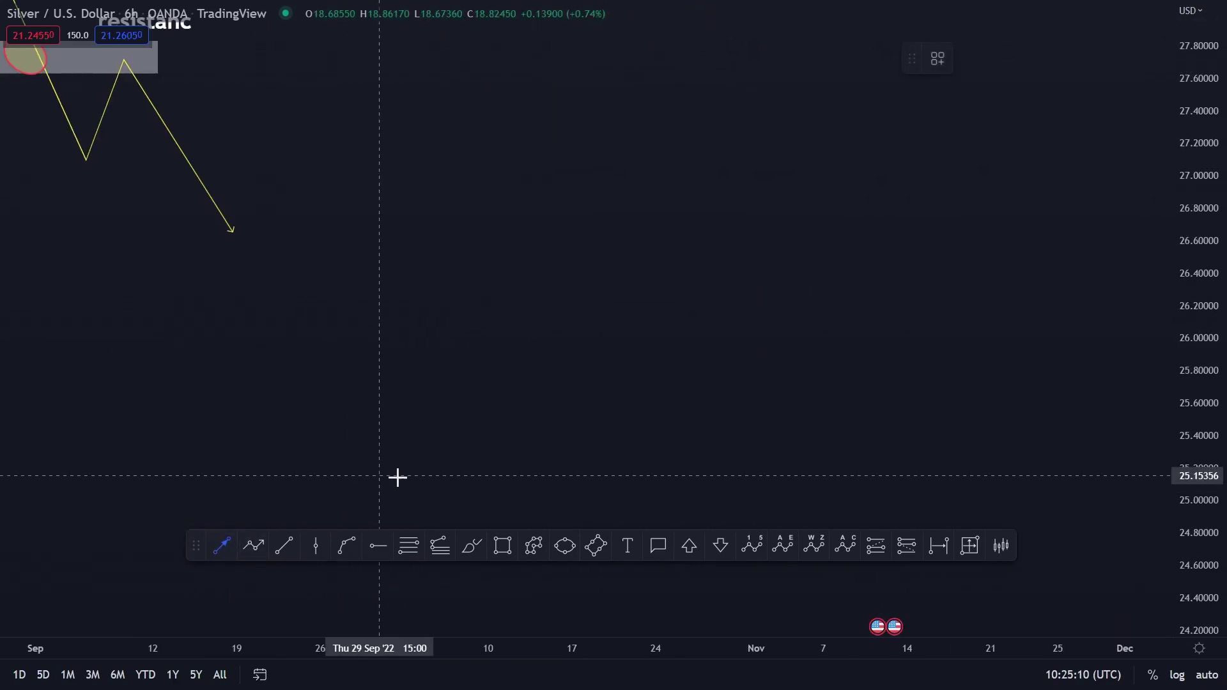
click(404, 480)
click(815, 227)
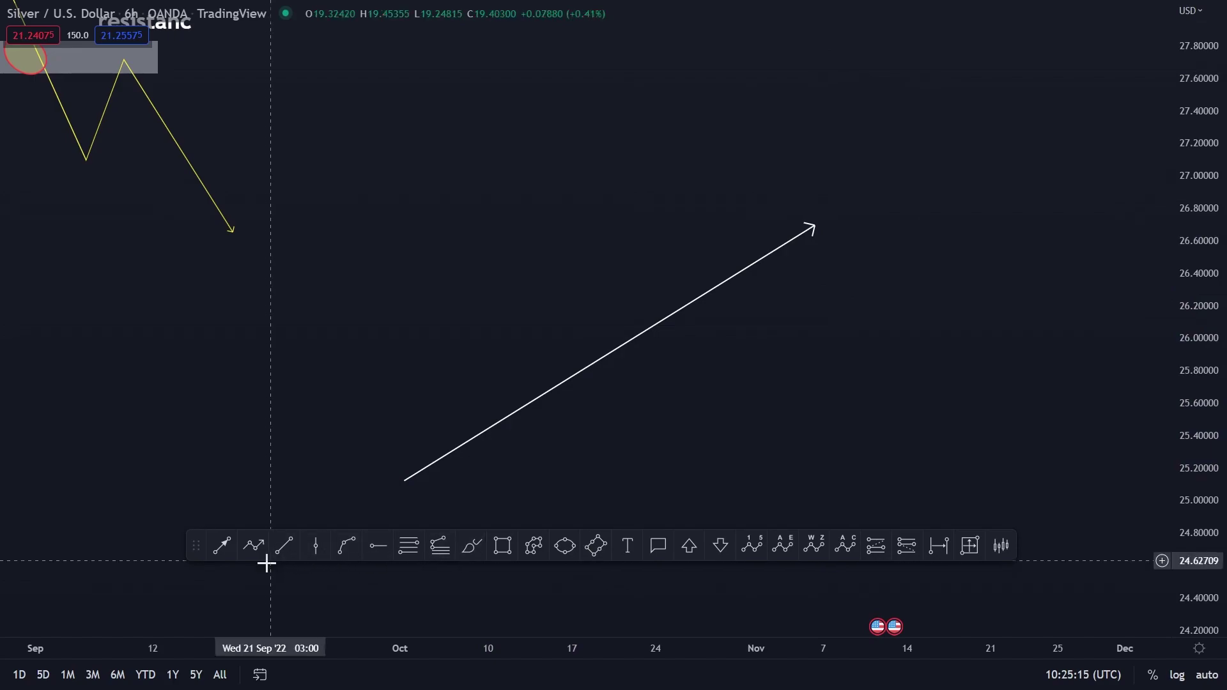
Draw a zigzag path with rising highs and lows climbing above the rising arrow.
click(253, 545)
click(408, 472)
click(446, 339)
click(492, 400)
click(521, 275)
click(572, 364)
click(626, 233)
click(660, 310)
double_click(715, 206)
Mark the path's first swing high with a thin rectangle zone and place a short position there, with its stop at about 26.08.
click(503, 545)
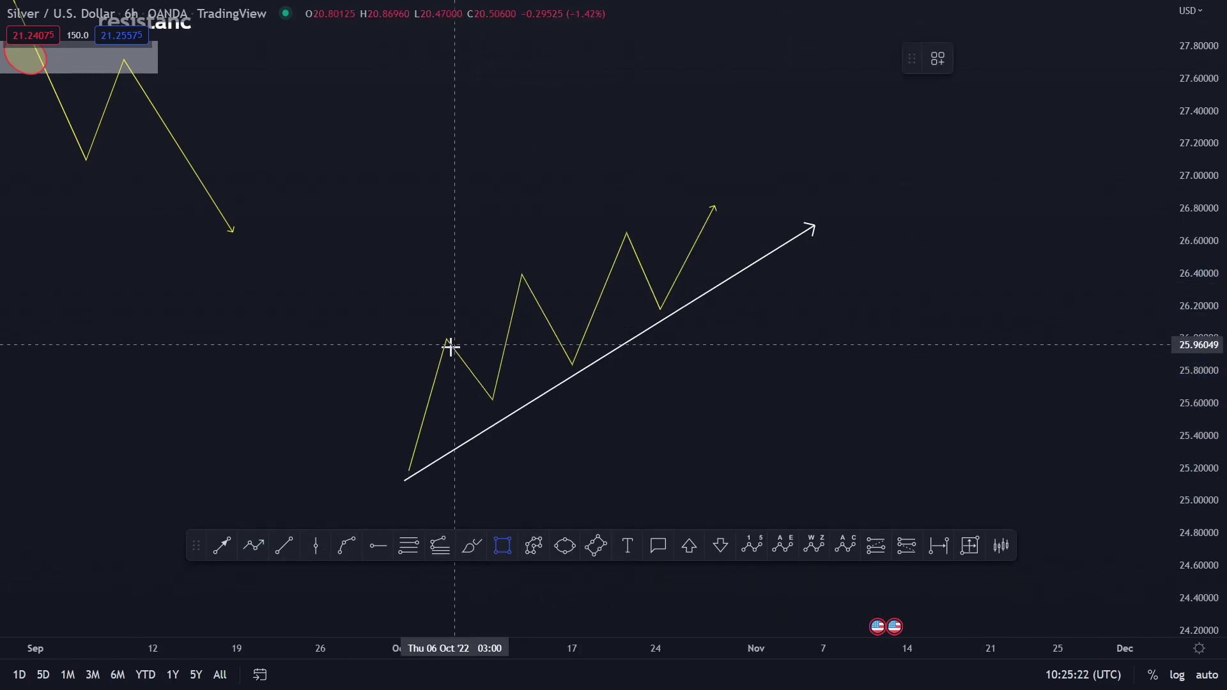
drag(442, 348, 514, 340)
click(903, 547)
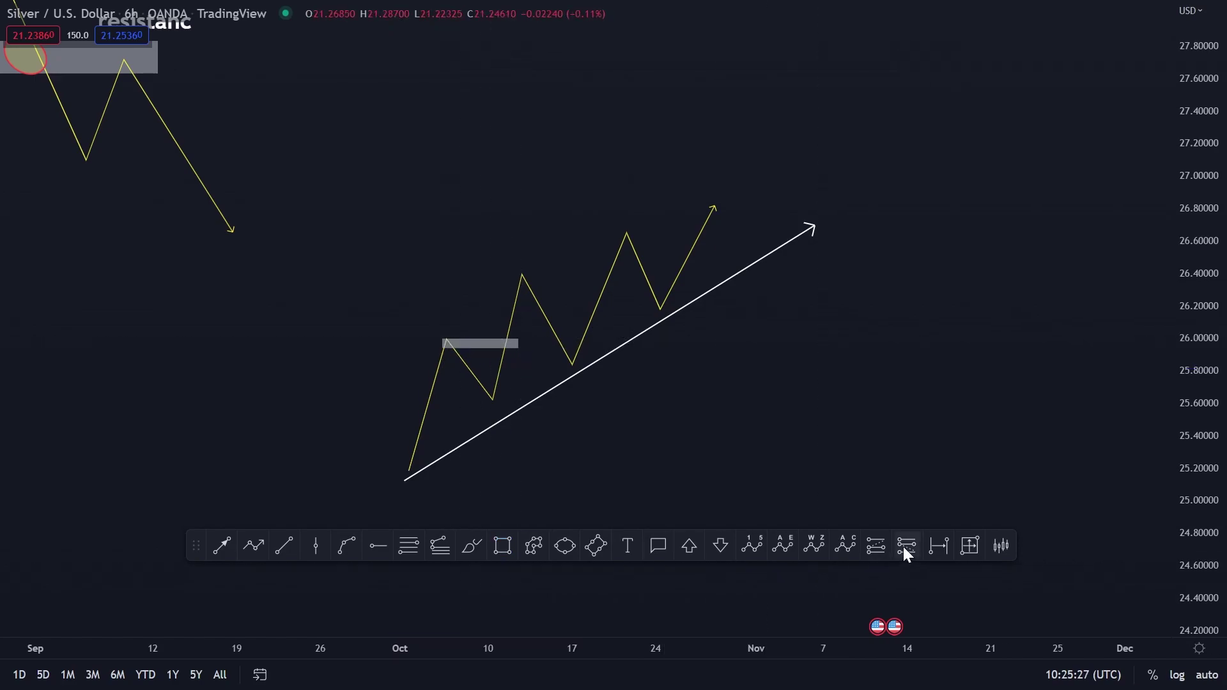
click(513, 342)
drag(513, 209, 513, 323)
Place a second short position at the second swing high, entering at about 26.42, and mark that high with a rectangle zone.
drag(675, 348, 647, 298)
click(729, 385)
click(876, 428)
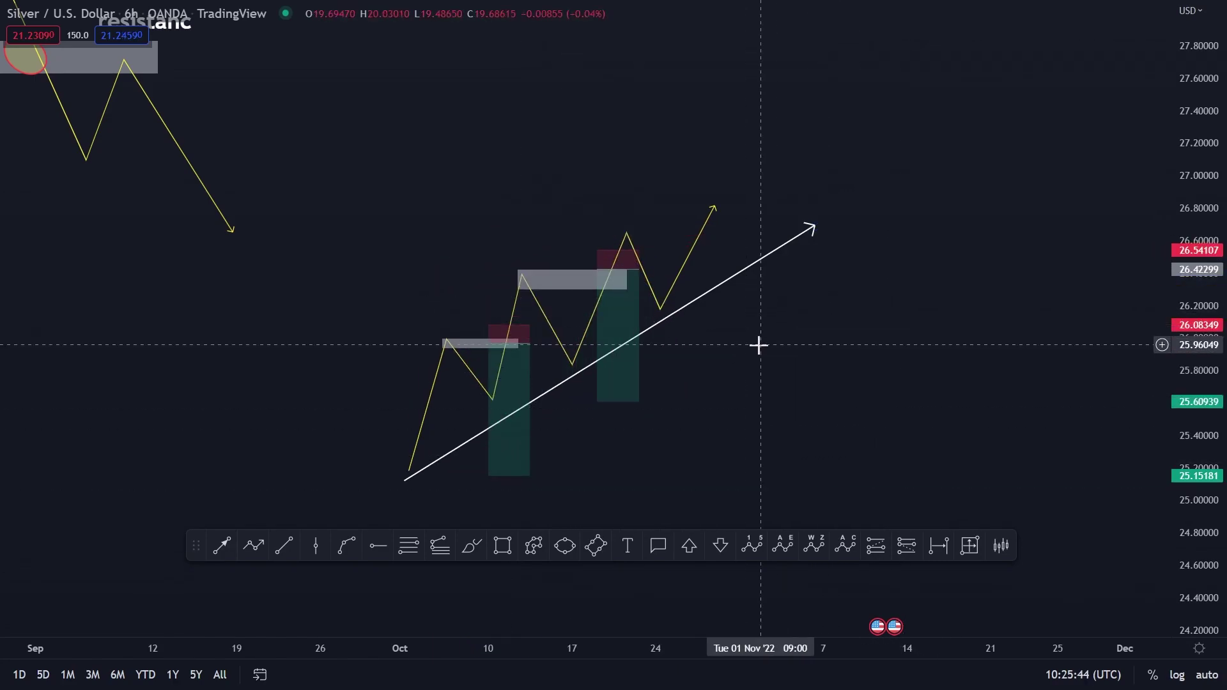
click(635, 326)
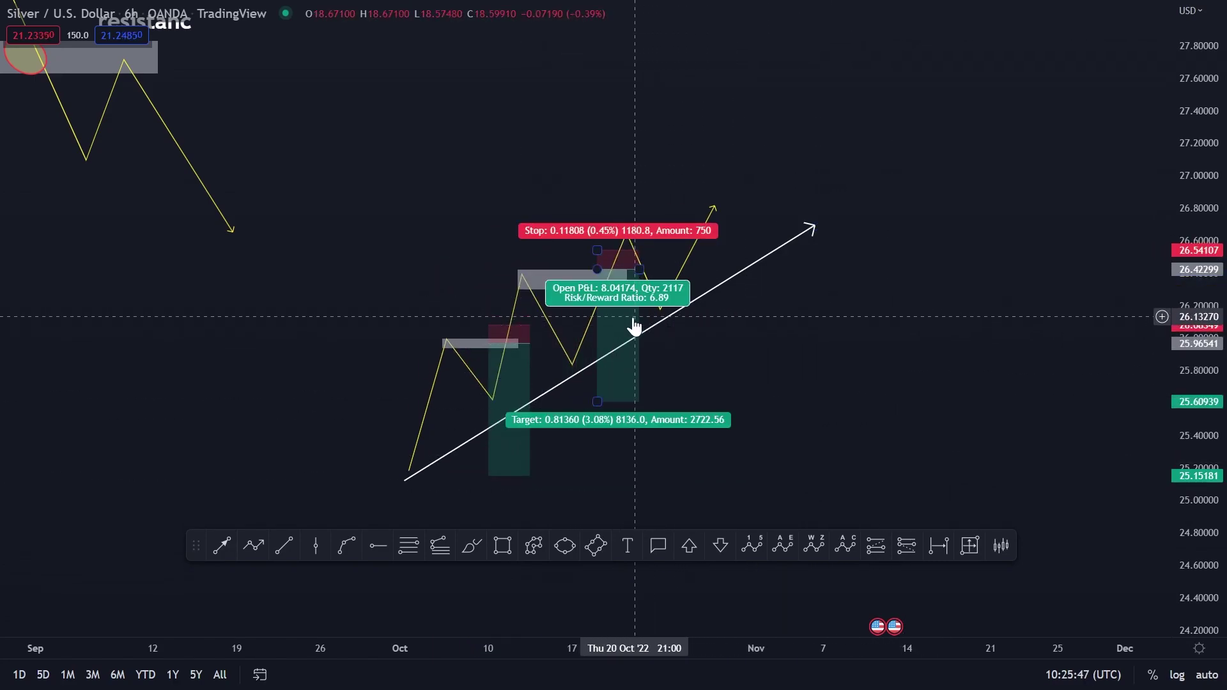
drag(635, 326, 852, 344)
key(Delete)
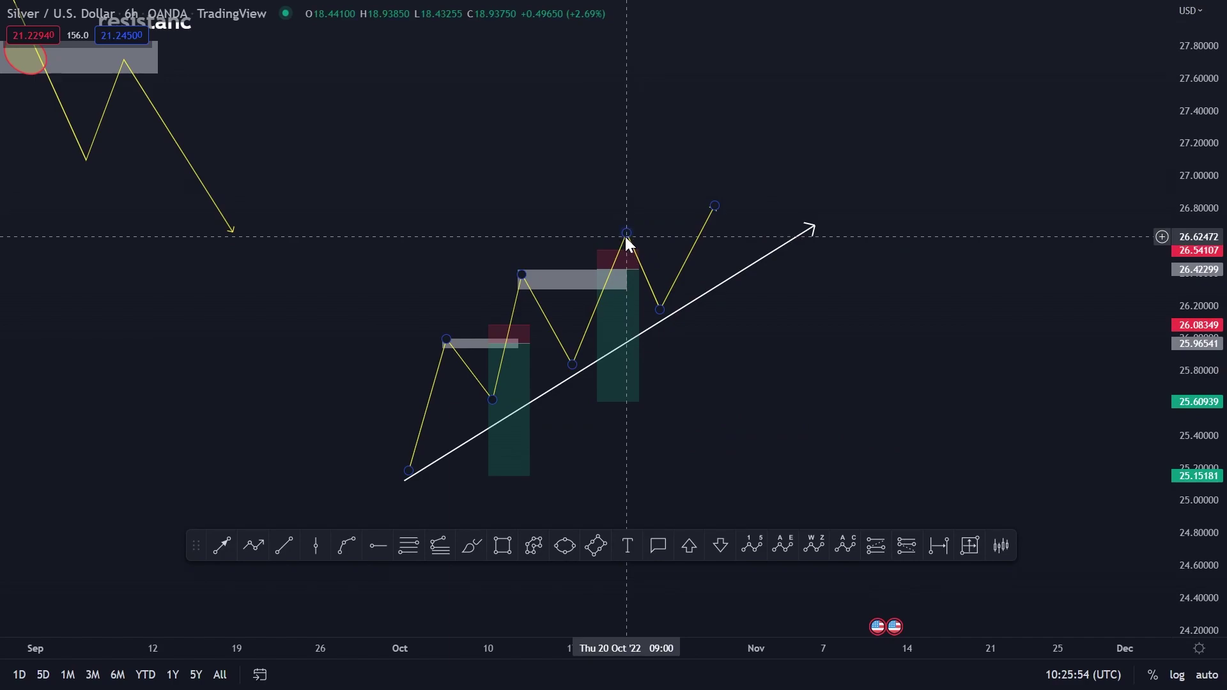
Draw a rectangle zone extending from the third swing high and pull the path's end point down into it.
click(503, 546)
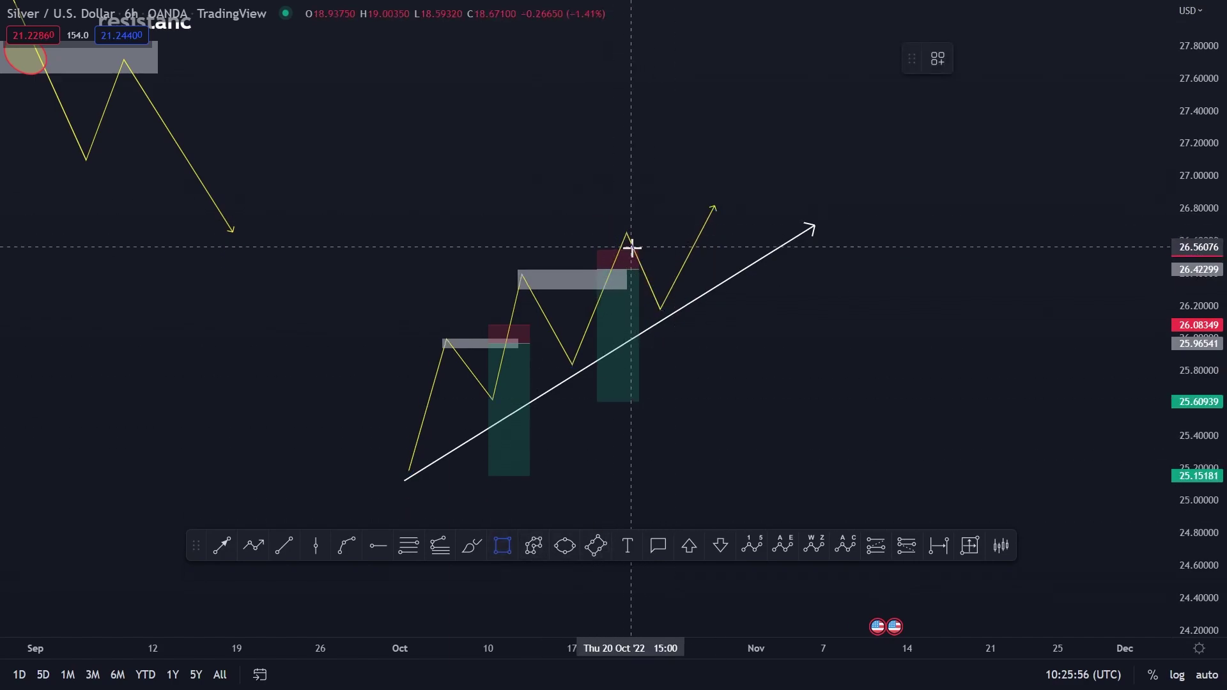
mouse_move(628, 244)
mouse_down()
mouse_move(718, 221)
mouse_move(761, 231)
mouse_up()
click(696, 235)
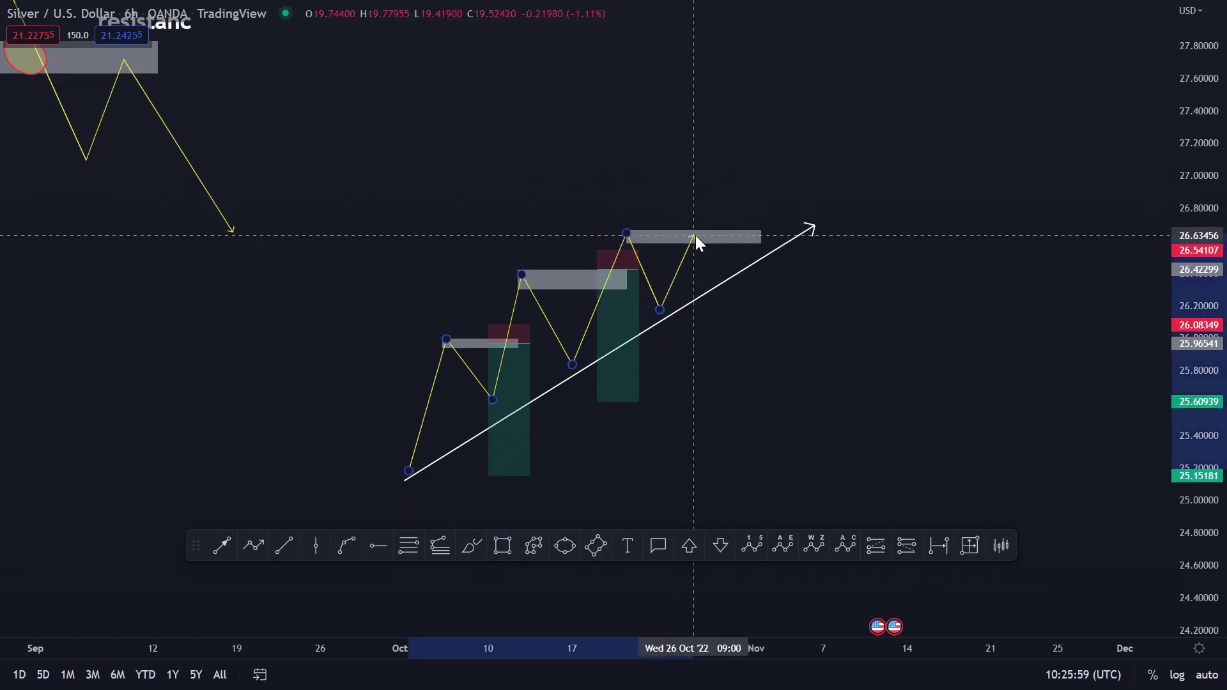
click(787, 165)
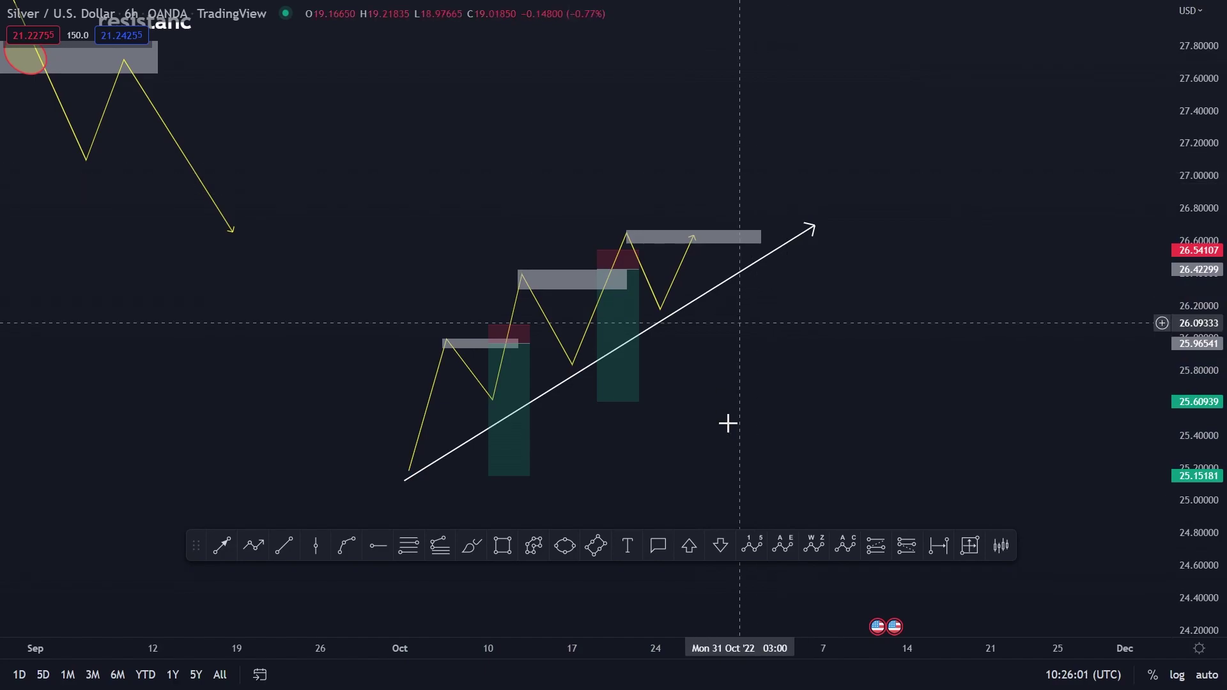
Draw an arrow falling steeply from the third zone and enclose the rising zigzag pattern in a large ellipse.
click(221, 547)
drag(702, 238, 810, 484)
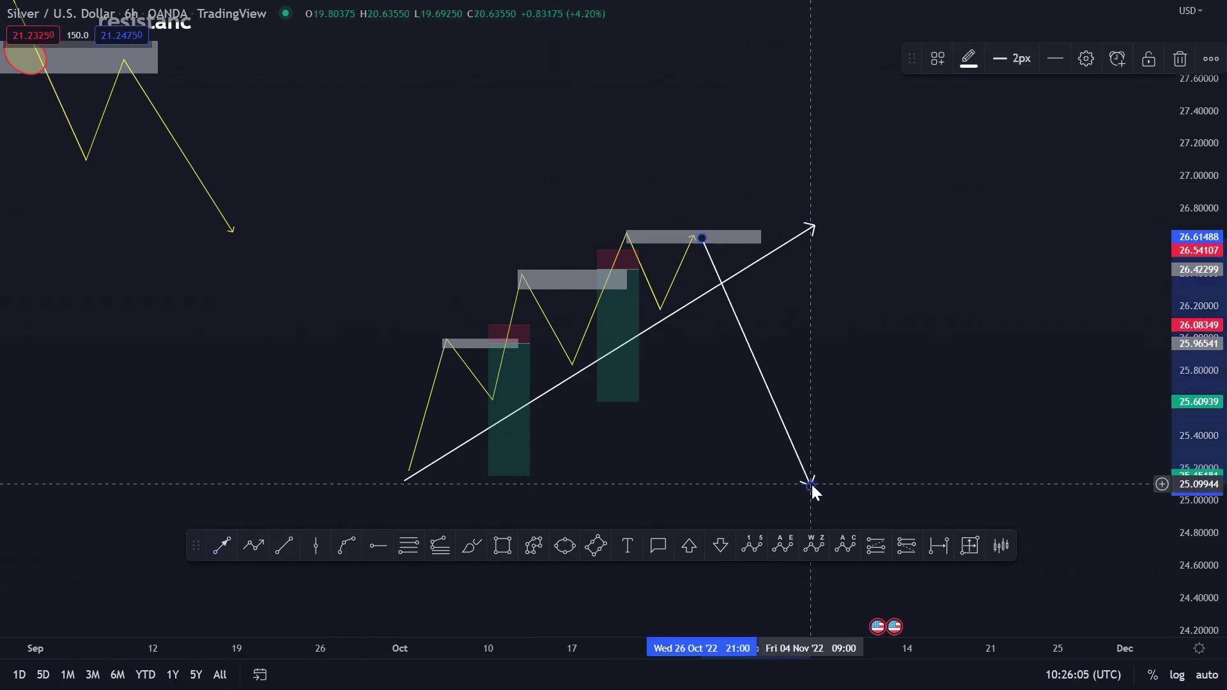
click(723, 159)
click(291, 425)
click(548, 486)
click(1059, 262)
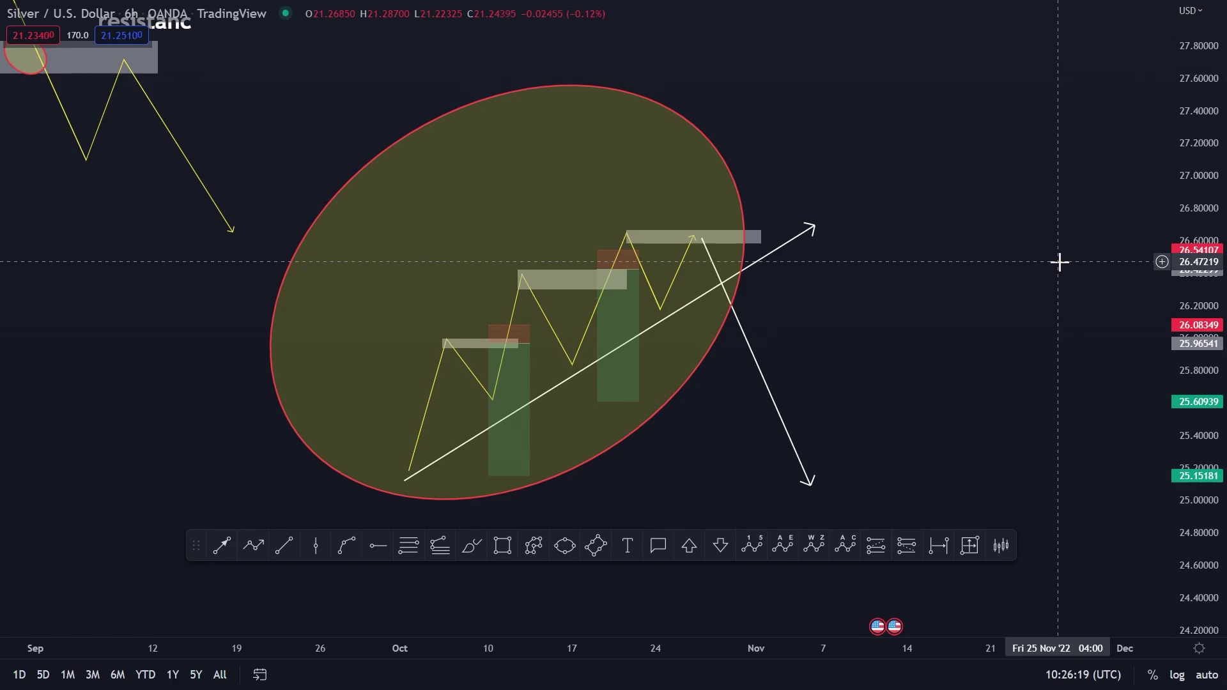
Draw an arrow that starts below and to the right of the sick-face emoji and points at it.
drag(827, 329, 854, 287)
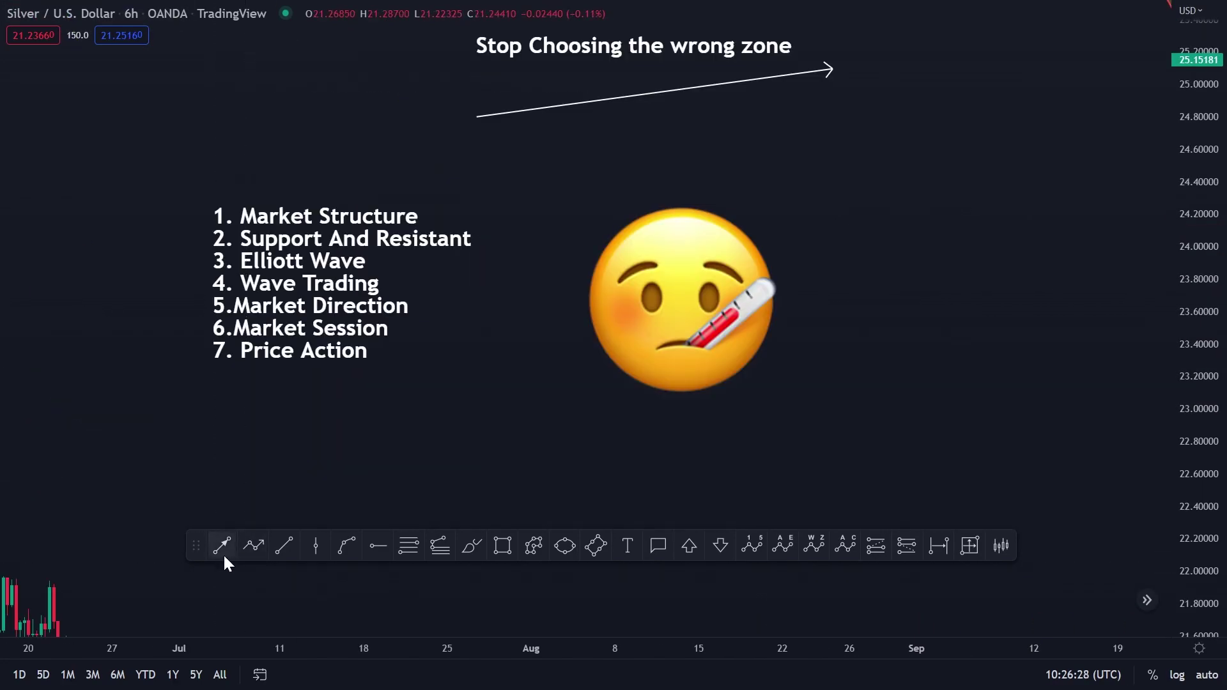
click(222, 545)
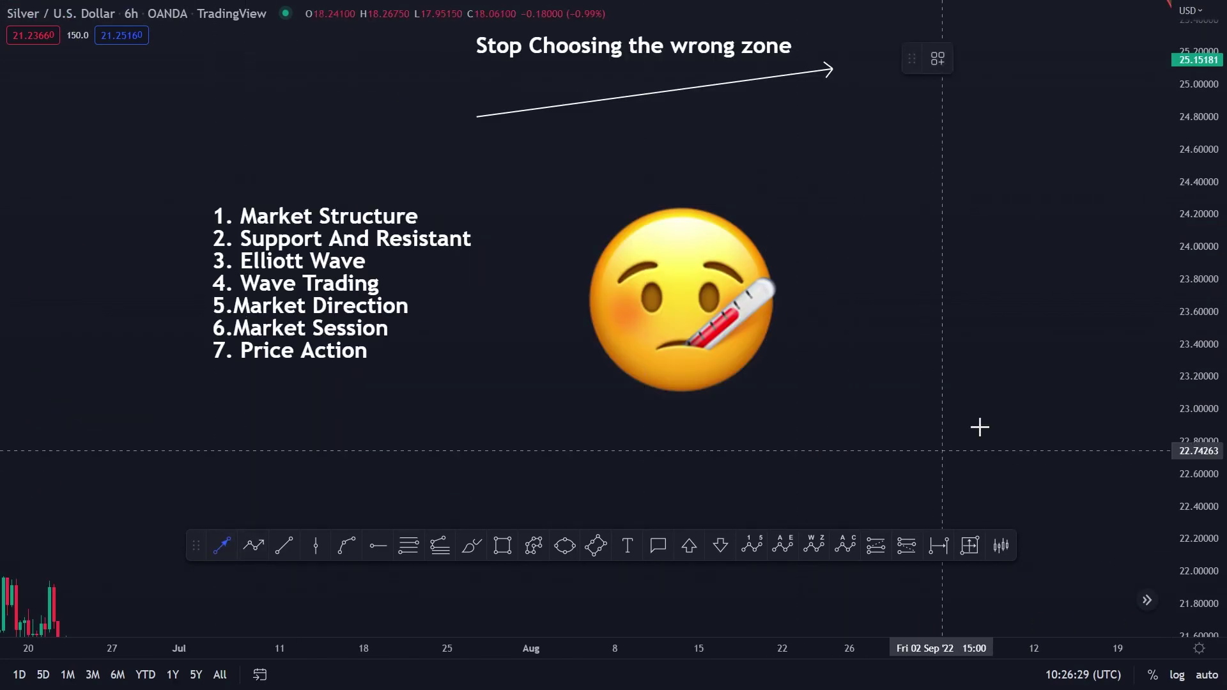
click(979, 425)
click(780, 359)
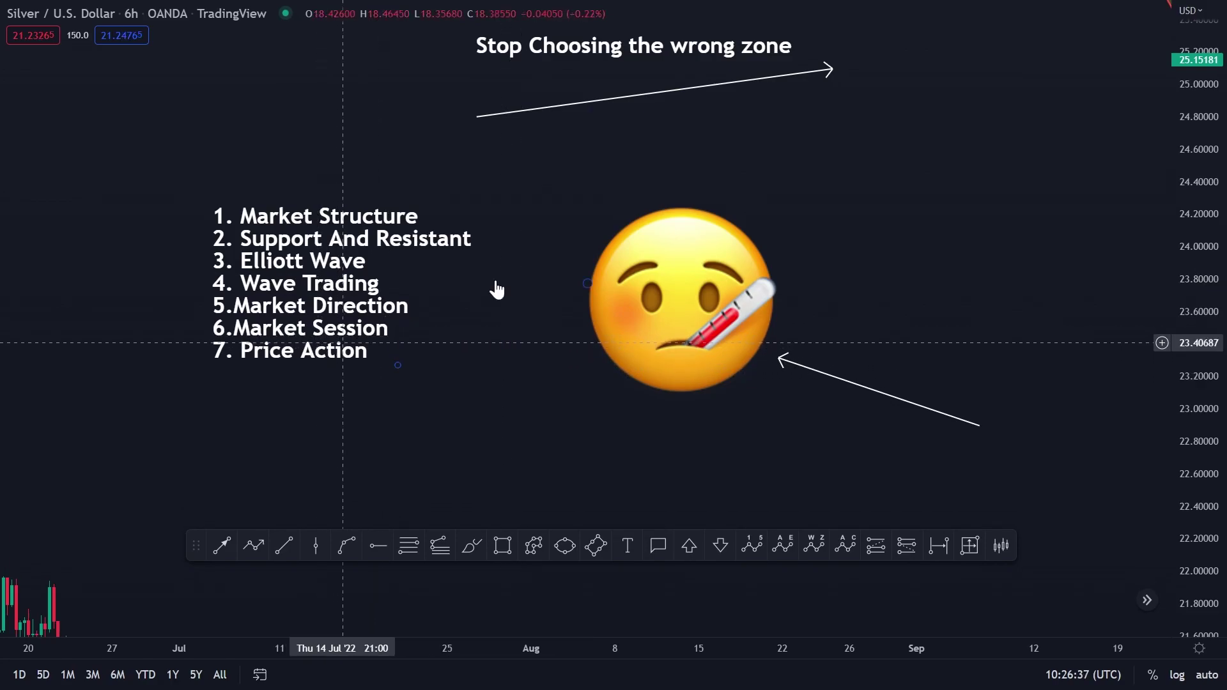
Sketch a zigzag path beside the emoji that ranges sideways, drops to about 22.26 and rises to about 24.3.
mouse_move(926, 82)
mouse_down()
mouse_move(712, 80)
mouse_move(699, 33)
mouse_move(356, 2)
mouse_up()
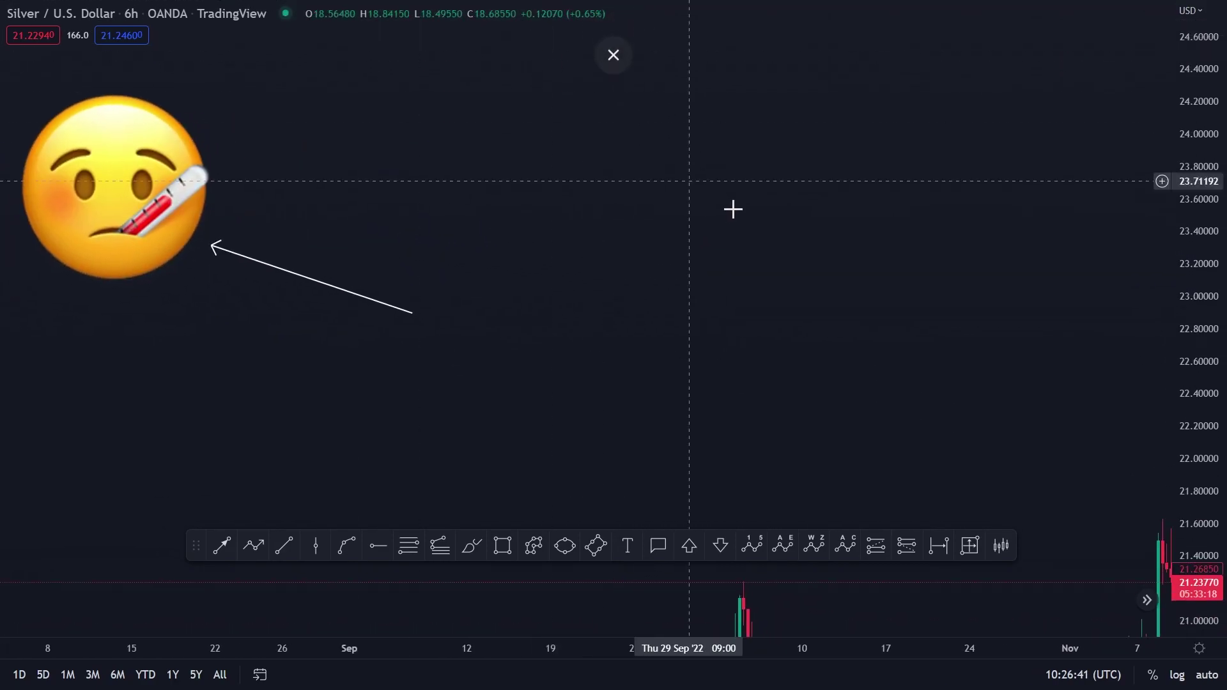
drag(742, 217, 630, 230)
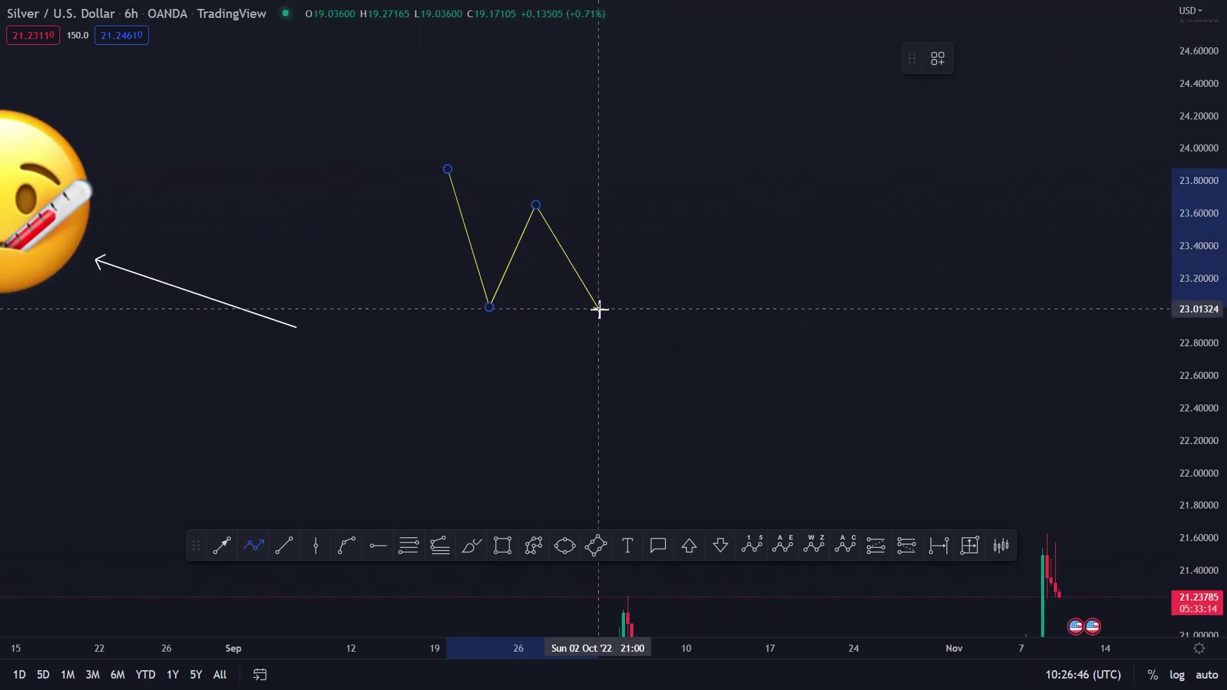
click(598, 307)
click(636, 205)
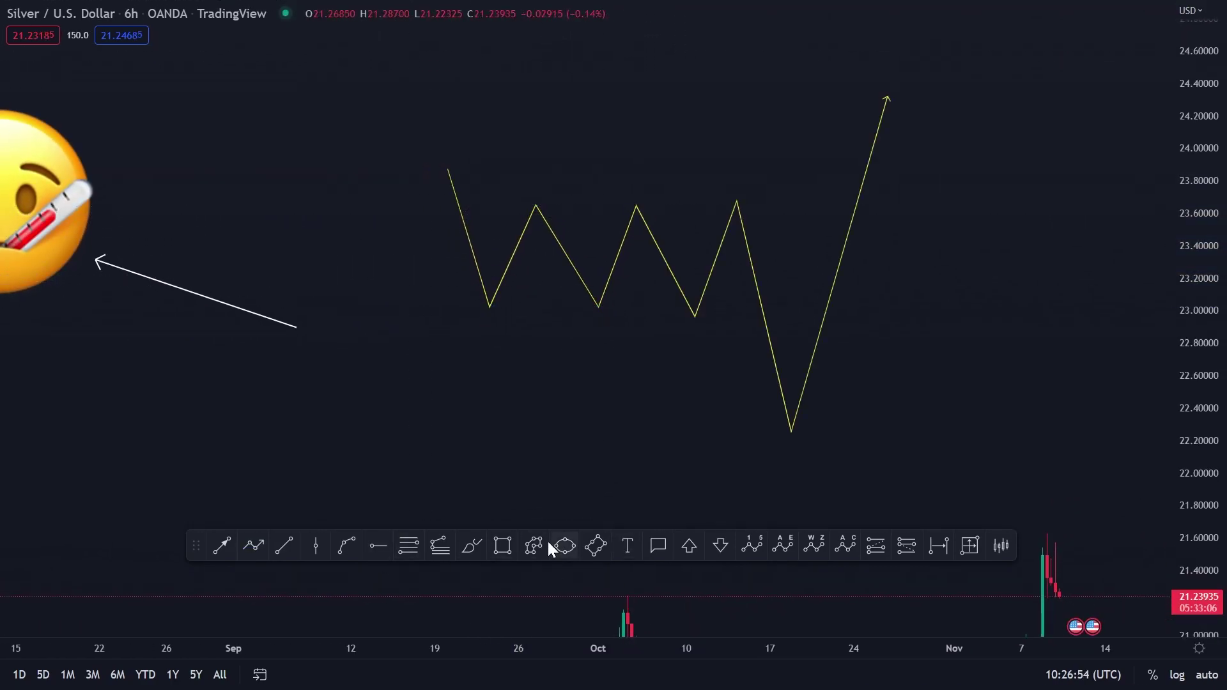
Enclose the sideways range of the zigzag path in a tilted ellipse.
click(565, 546)
click(494, 329)
click(745, 252)
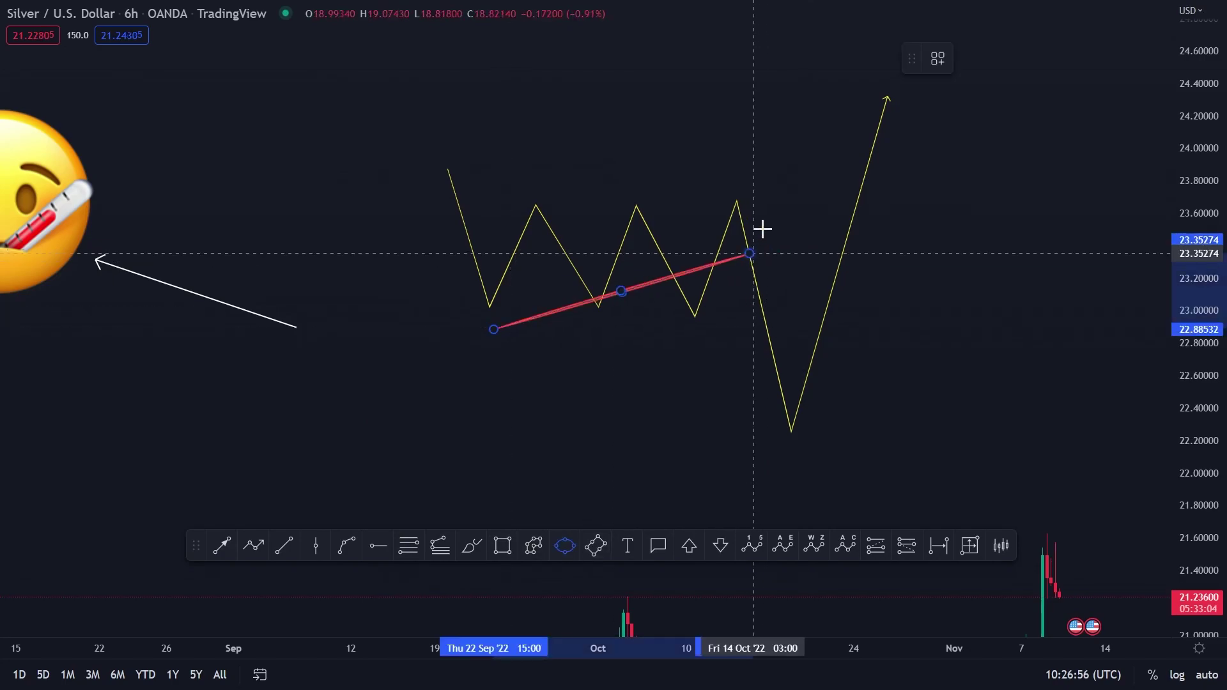
click(762, 172)
Label the range's first swing high with an "A H" callout and its last swing low with an "Asian session low" callout.
click(659, 545)
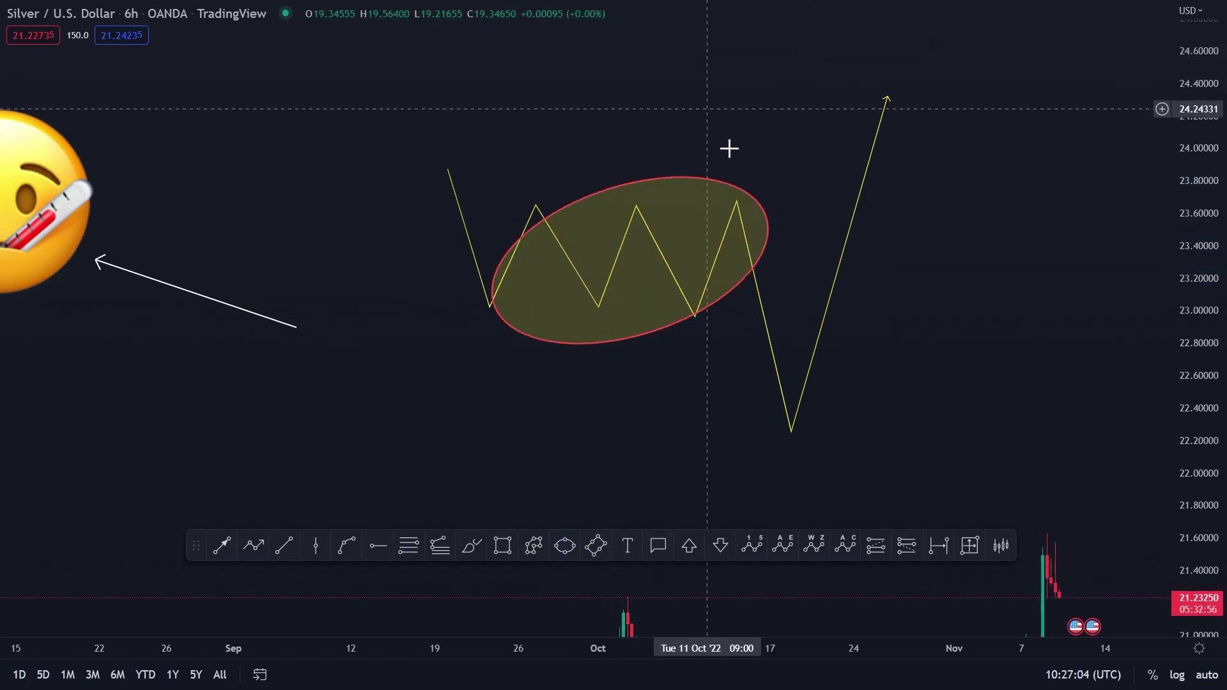
click(516, 155)
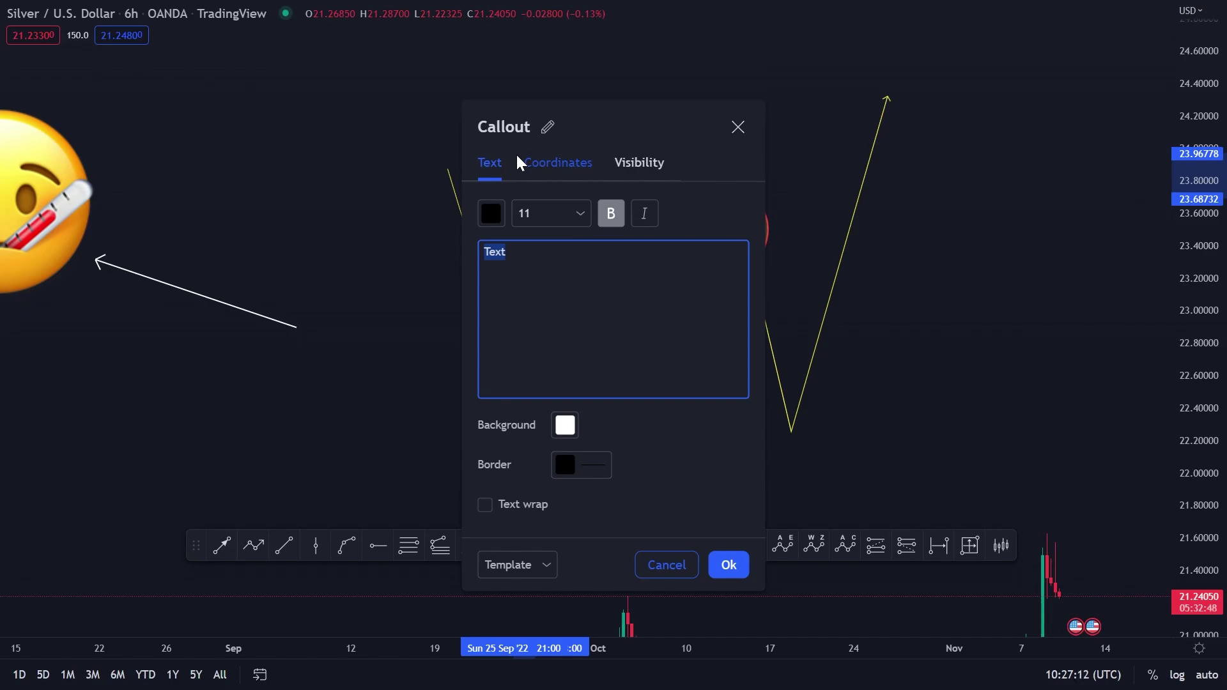
text(A H)
click(743, 570)
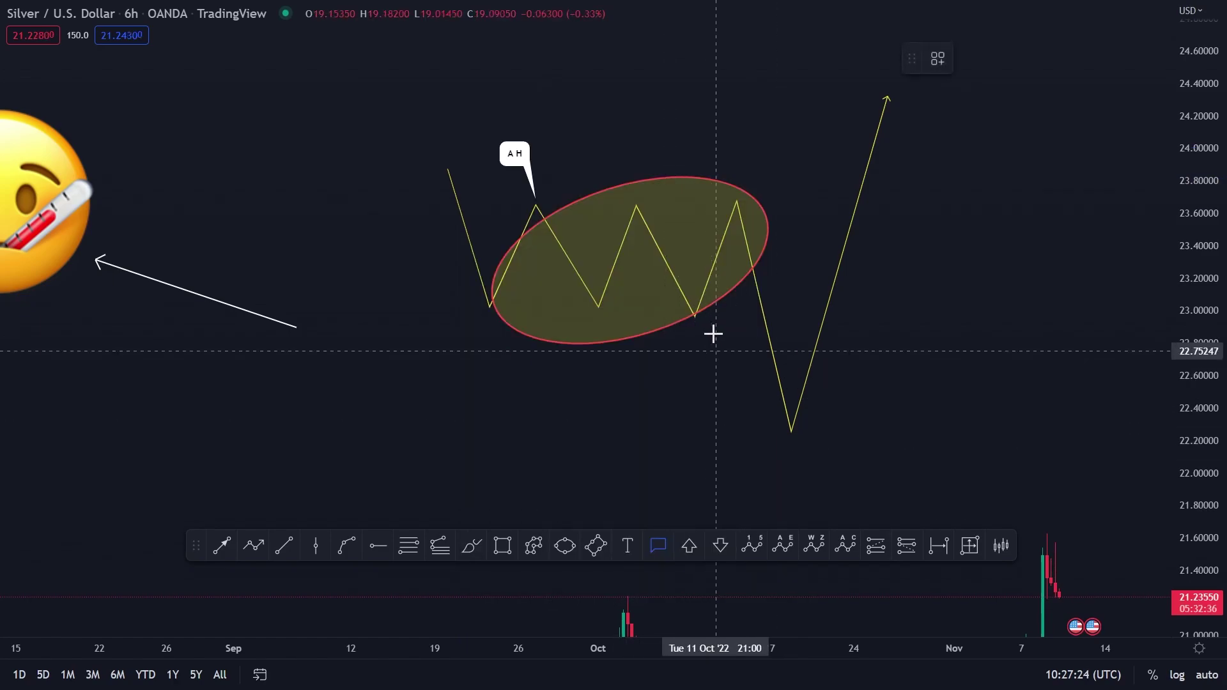
drag(699, 323, 701, 429)
text(Asian session low)
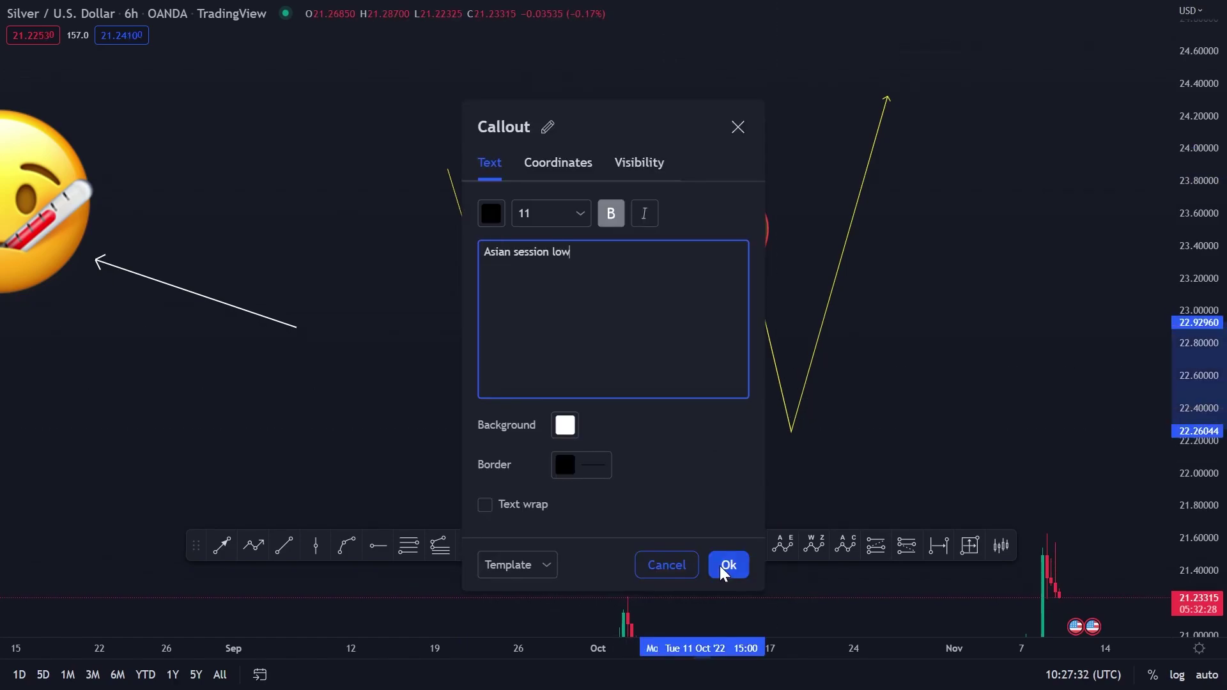
click(727, 566)
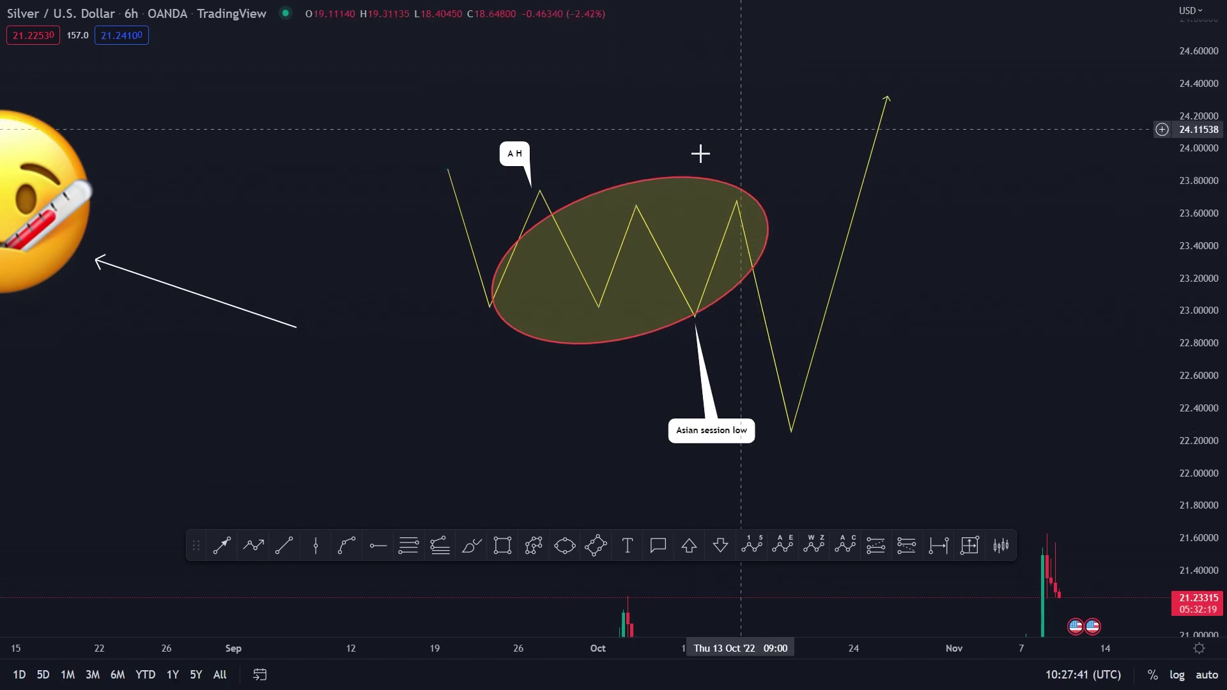
Draw a long, thin rectangle zone from about 22.31 to 22.20 at the path's lowest point.
click(503, 547)
mouse_move(401, 422)
mouse_down()
mouse_move(865, 439)
mouse_move(809, 441)
mouse_up()
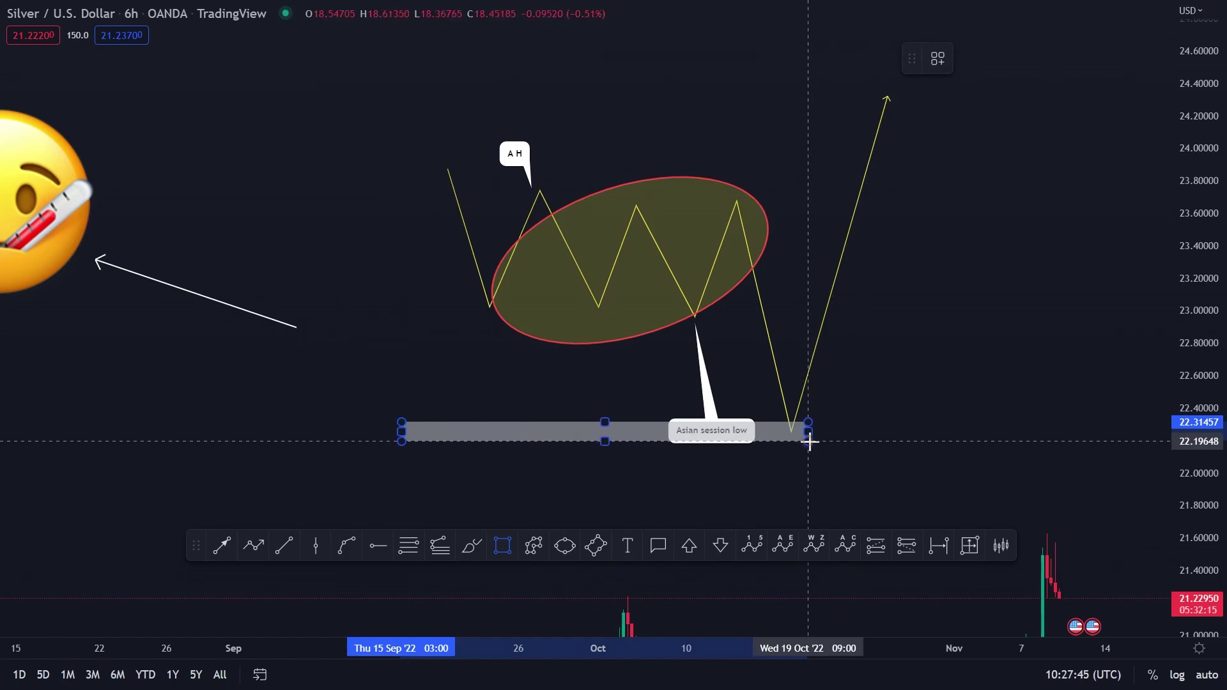
click(751, 472)
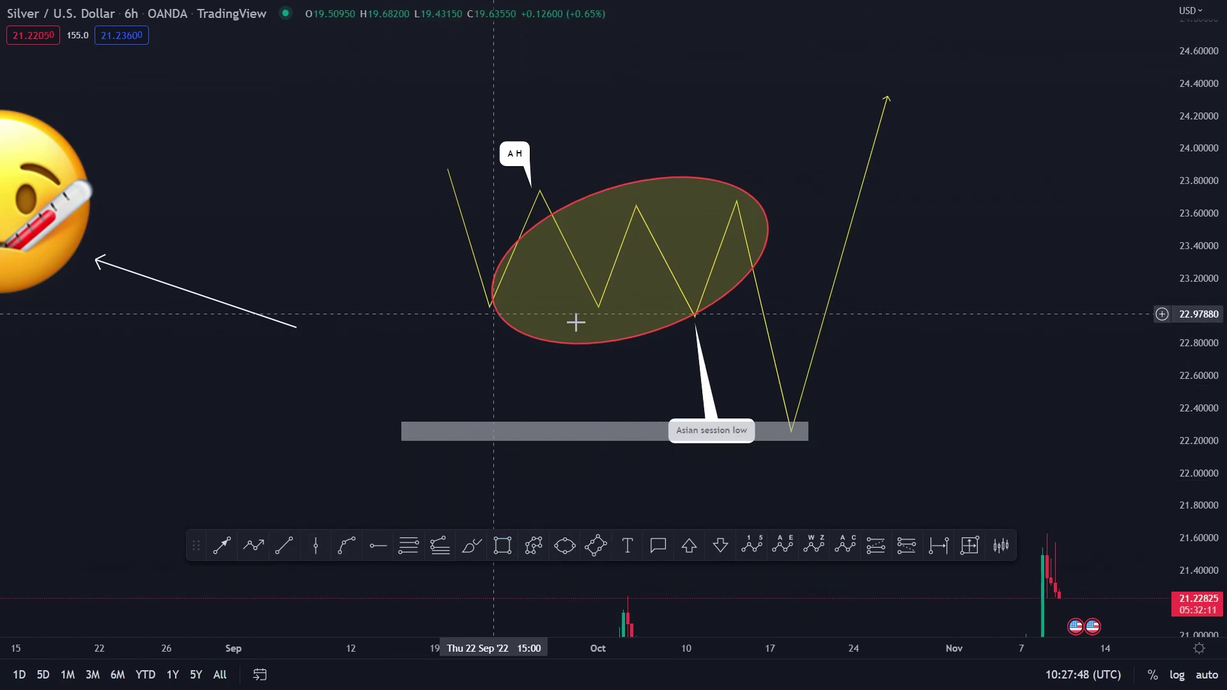
Draw a short horizontal line from the Asian session low across the falling leg of the path.
click(284, 546)
click(691, 323)
click(787, 324)
click(901, 326)
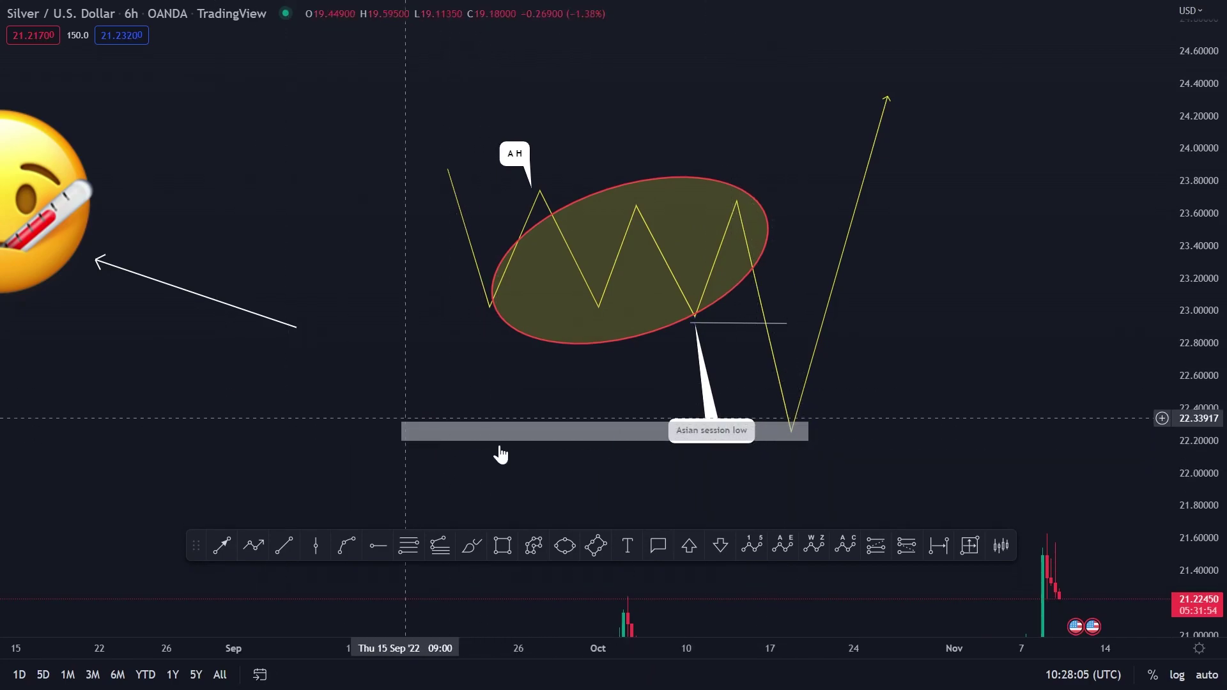
Circle the path's lowest point in the rectangle zone with a small ellipse and tighten it around the turn.
click(565, 546)
click(833, 400)
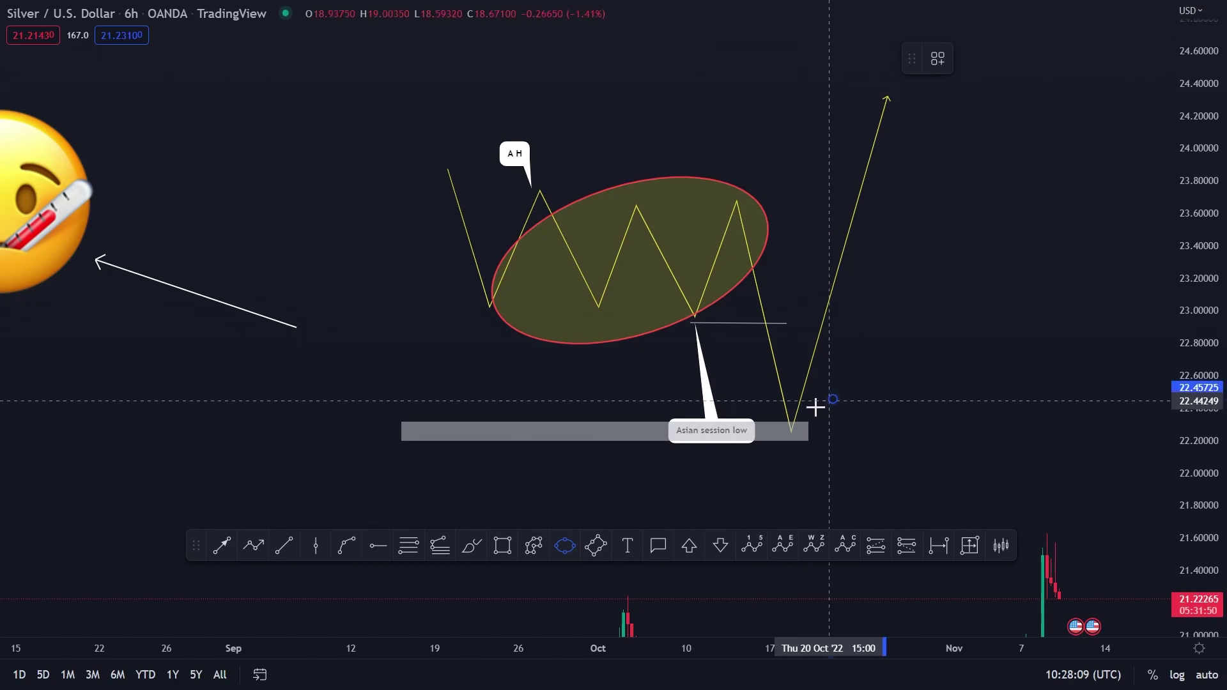
click(767, 444)
click(835, 399)
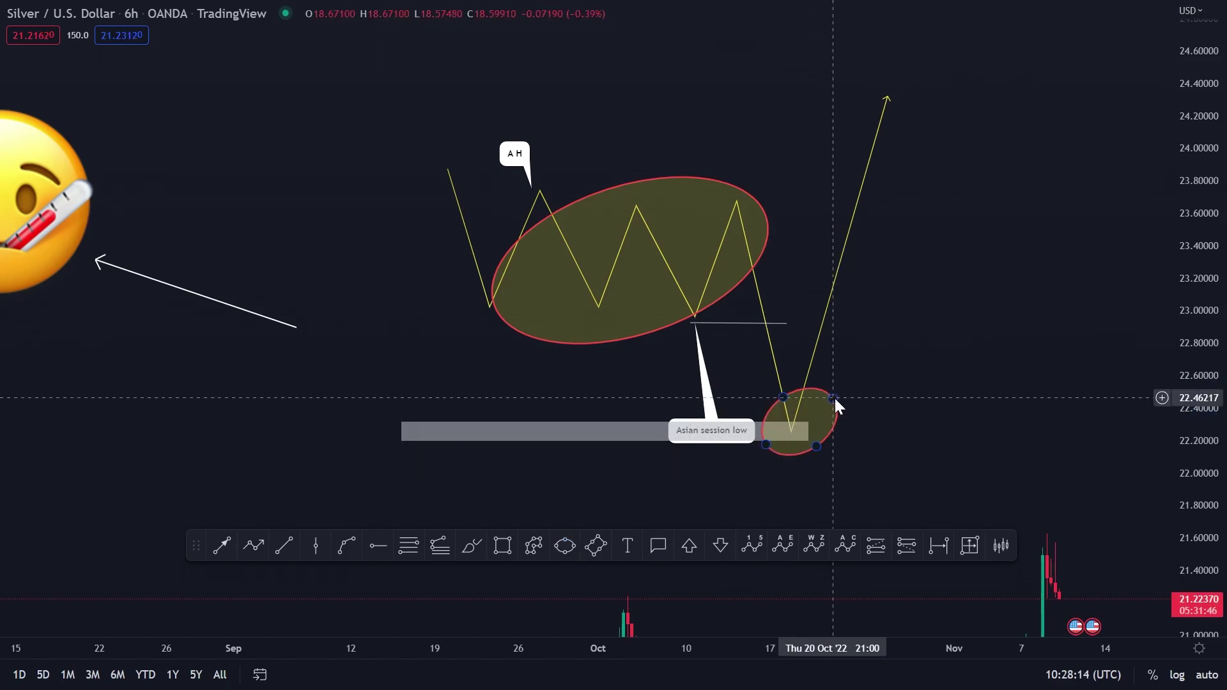
click(818, 404)
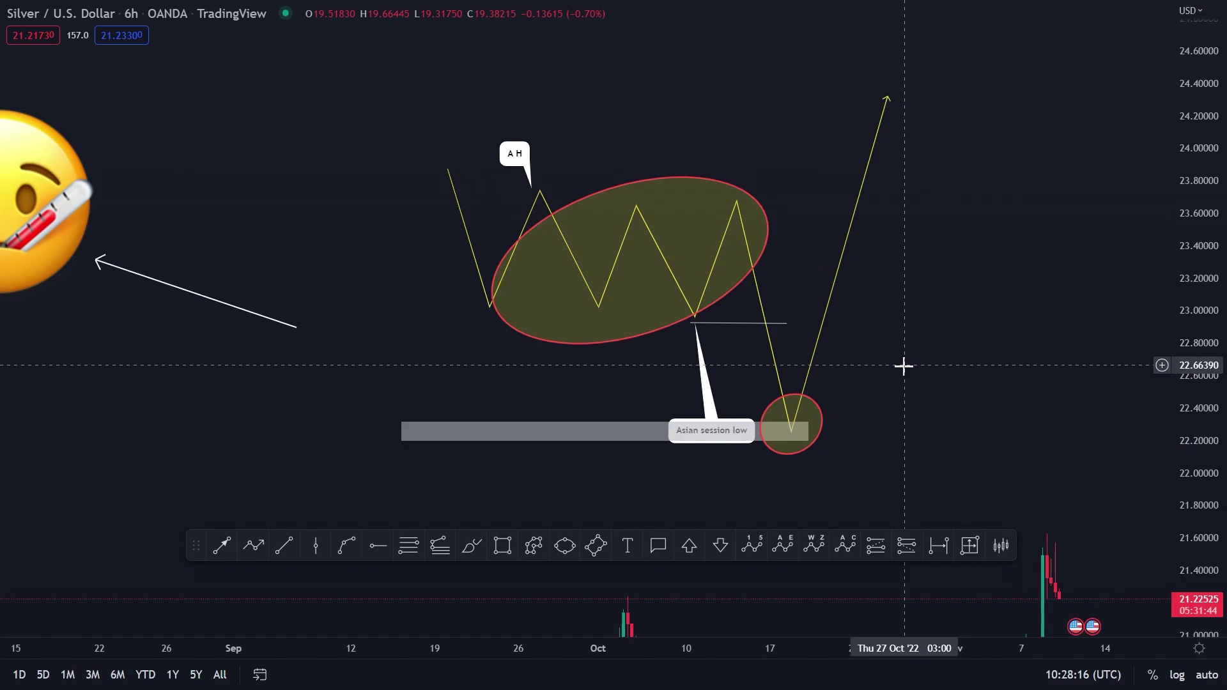
Draw a small ellipse around the arrowhead at the end of the path's final rising leg.
drag(290, 236, 881, 346)
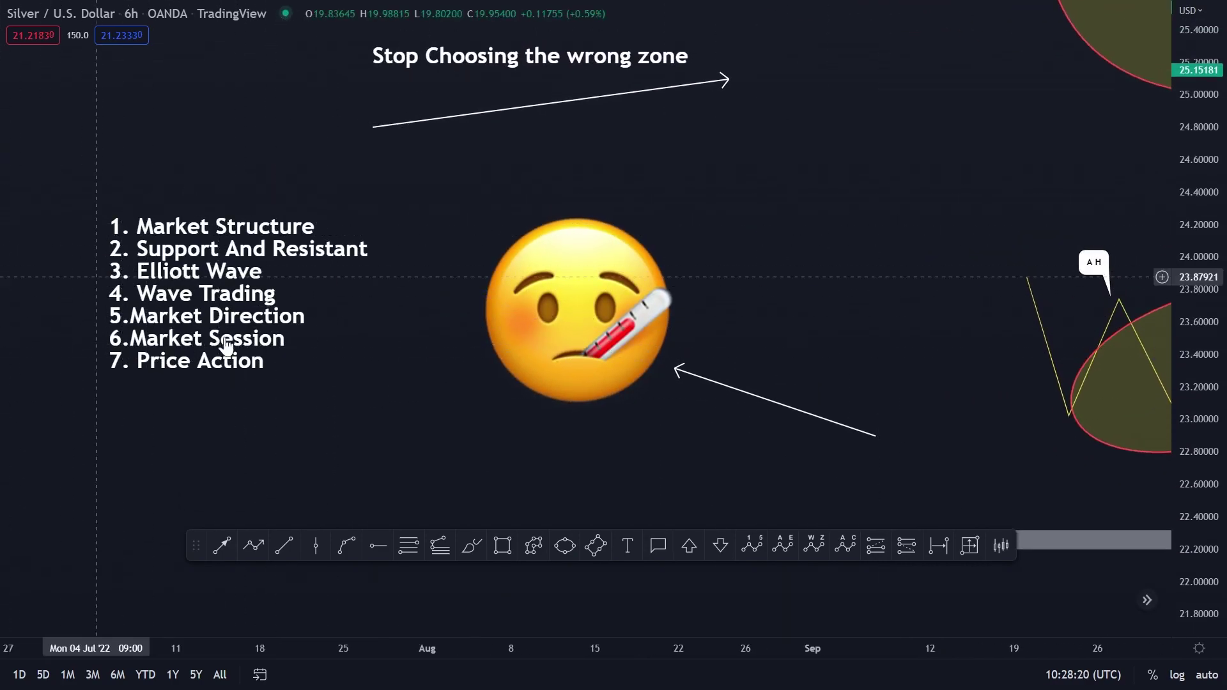
drag(830, 218, 358, 171)
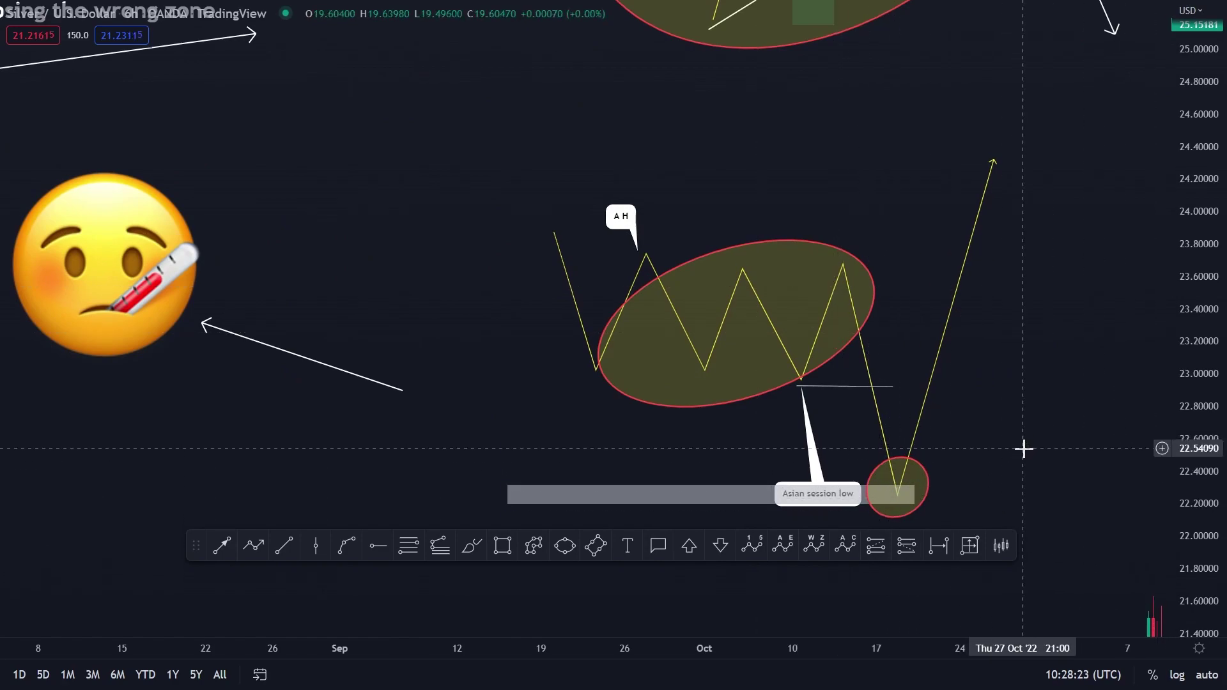
drag(1021, 440, 976, 411)
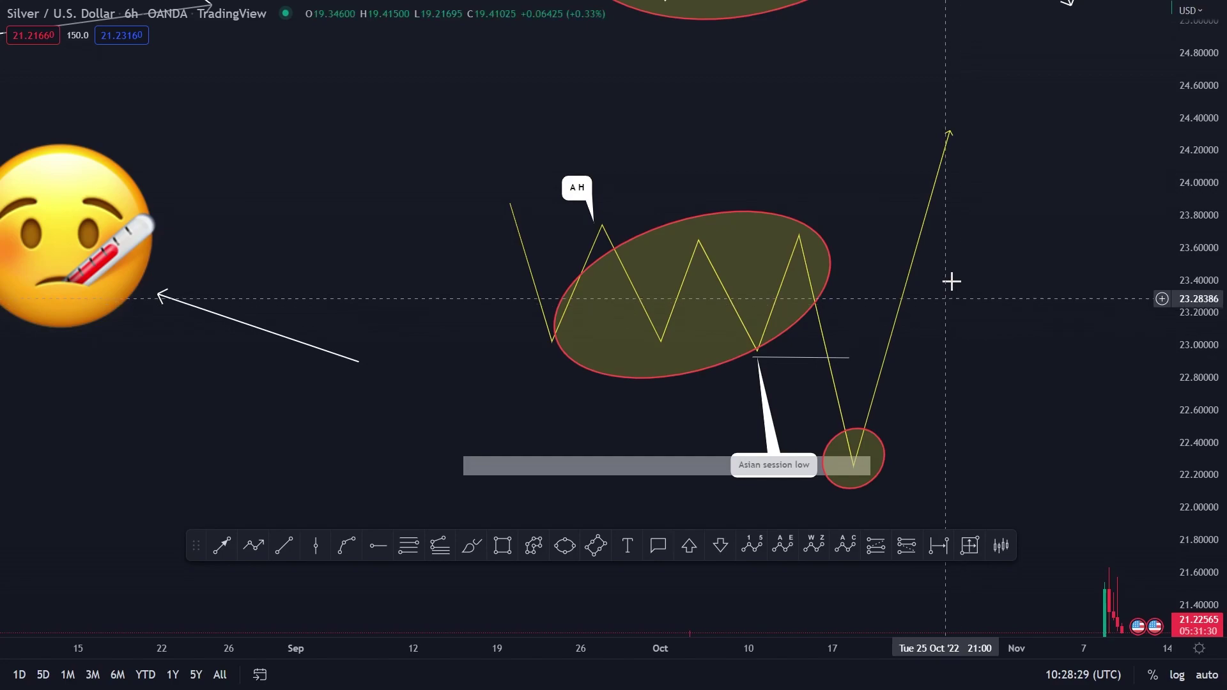
click(568, 546)
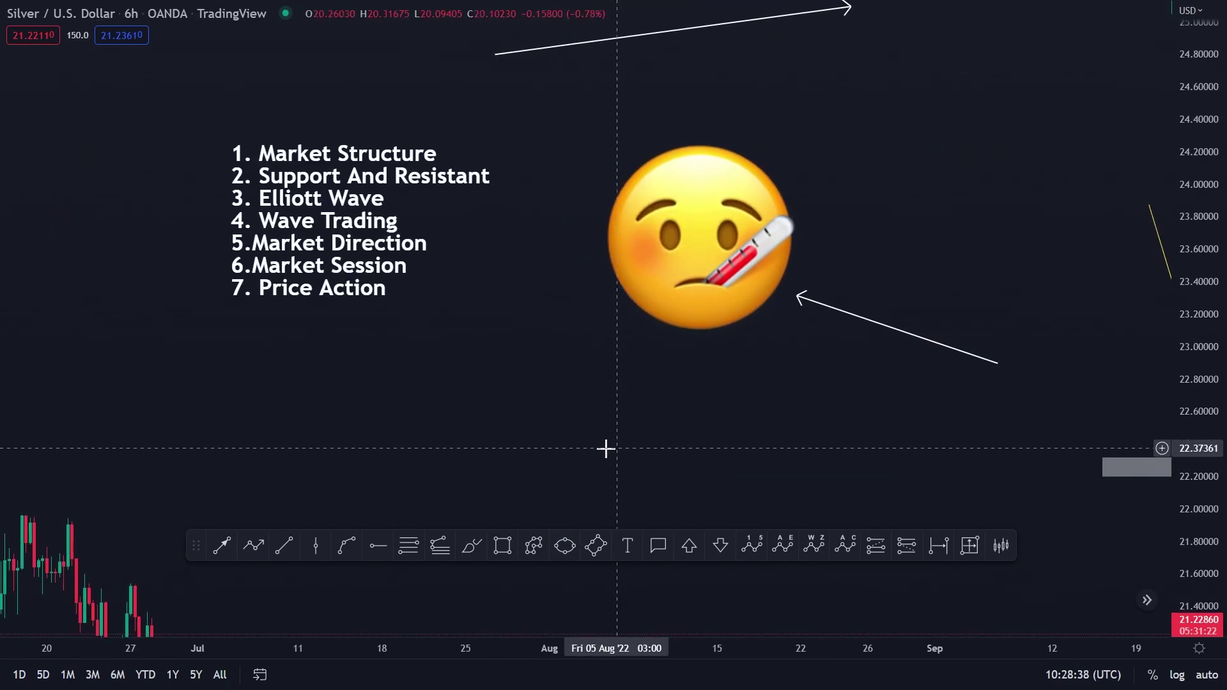
drag(606, 446, 439, 465)
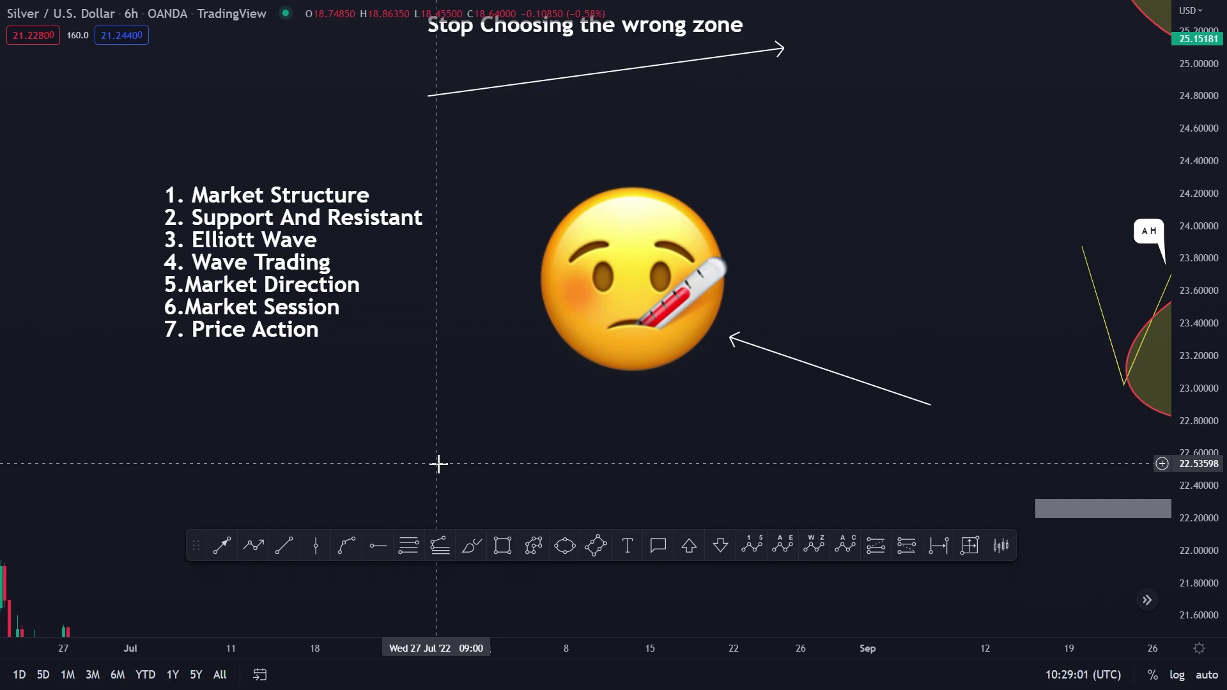
Add the bold text "smart money concept" beneath the emoji.
click(634, 543)
click(479, 447)
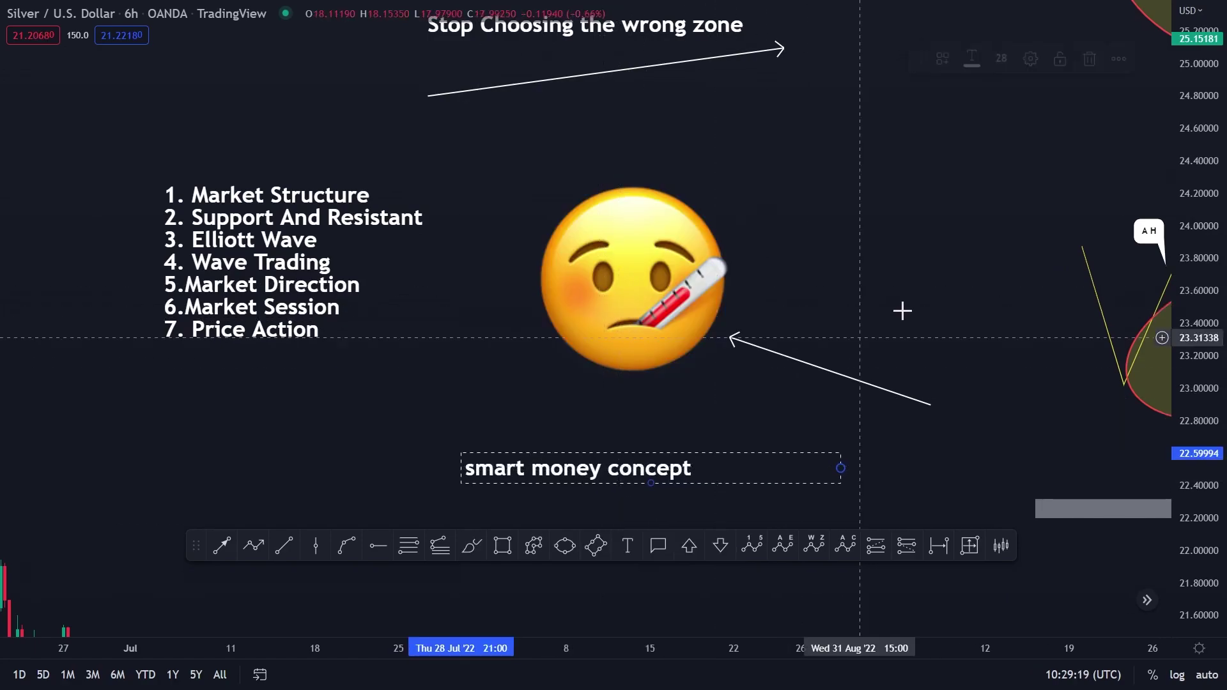
click(905, 301)
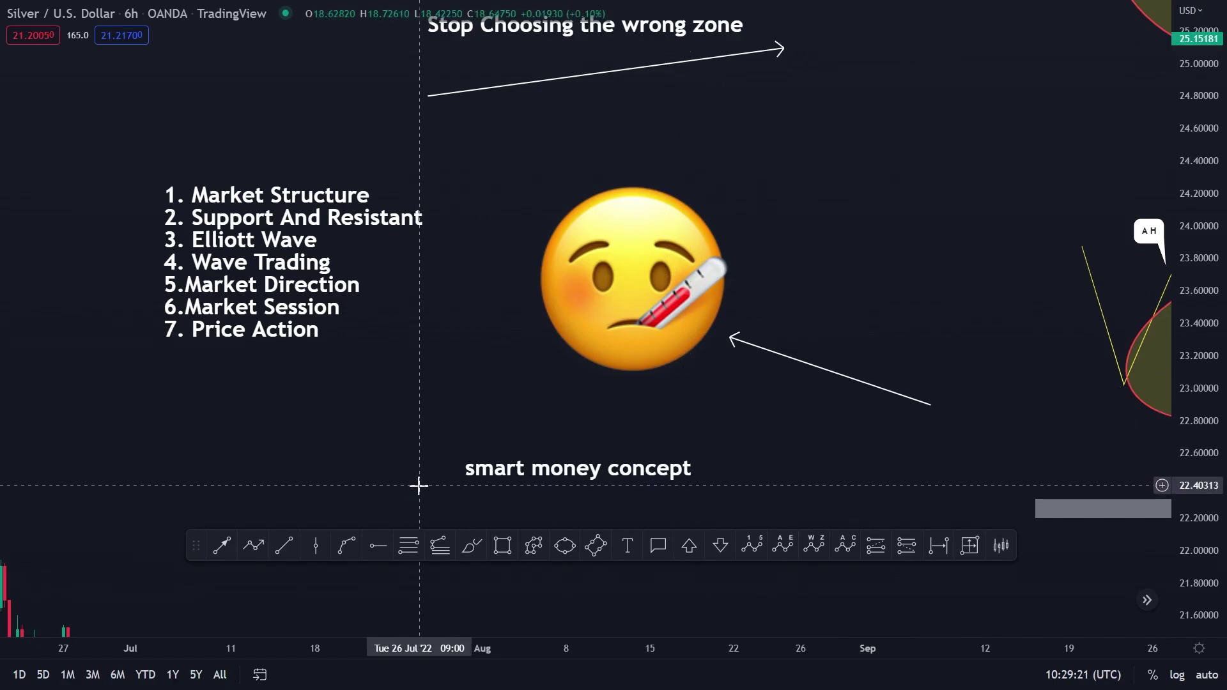
Add a callout above the end of the "smart money concept" text, pointing at it.
click(659, 546)
click(701, 466)
click(788, 414)
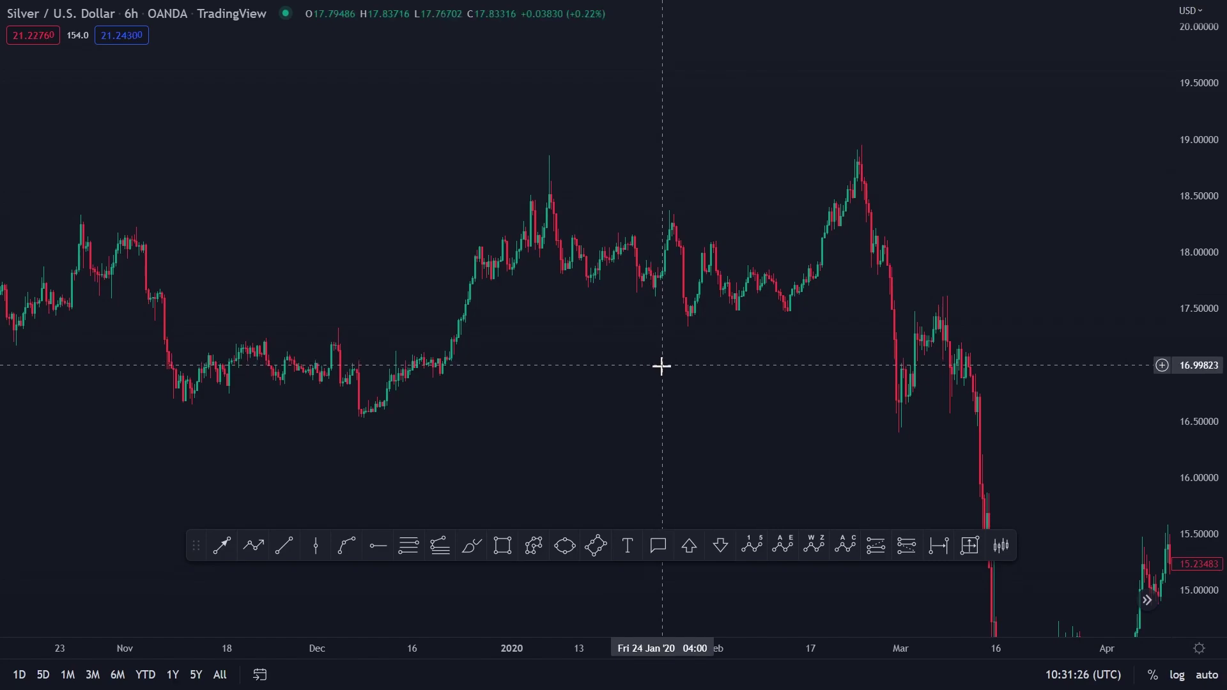
Draw a horizontal arrow at about 18.87 from the January 2020 high past the February high and label it with a "bos" callout.
scroll(652, 365, down, 1)
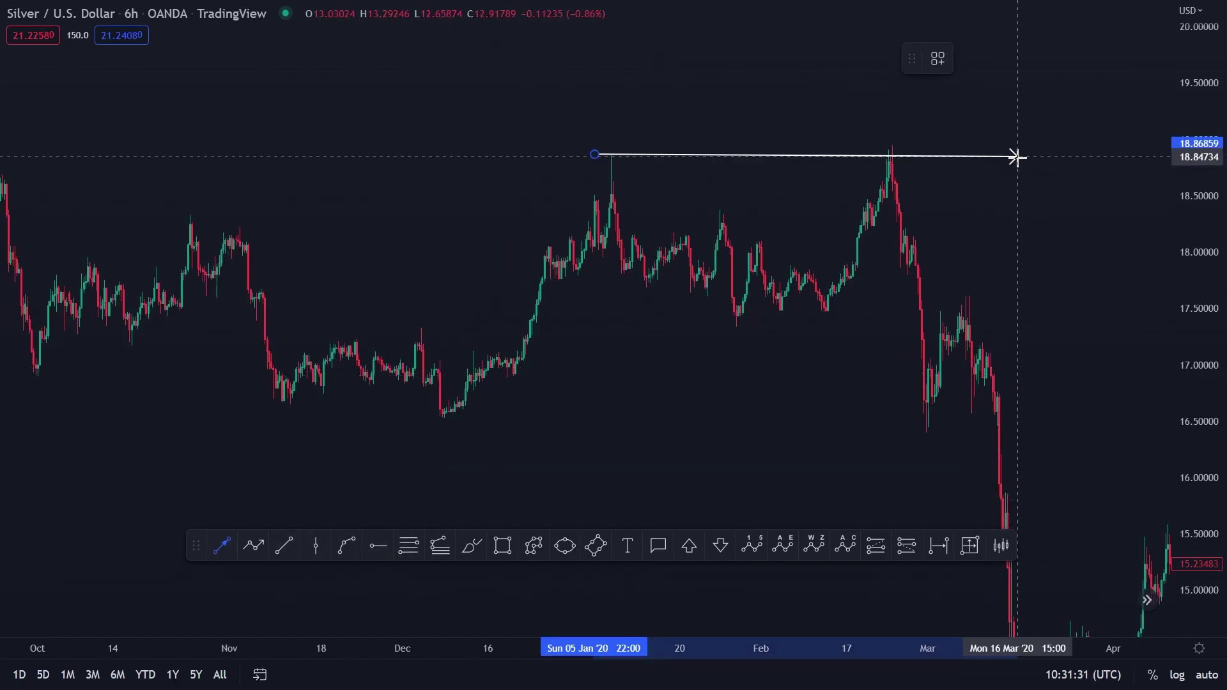
click(1022, 154)
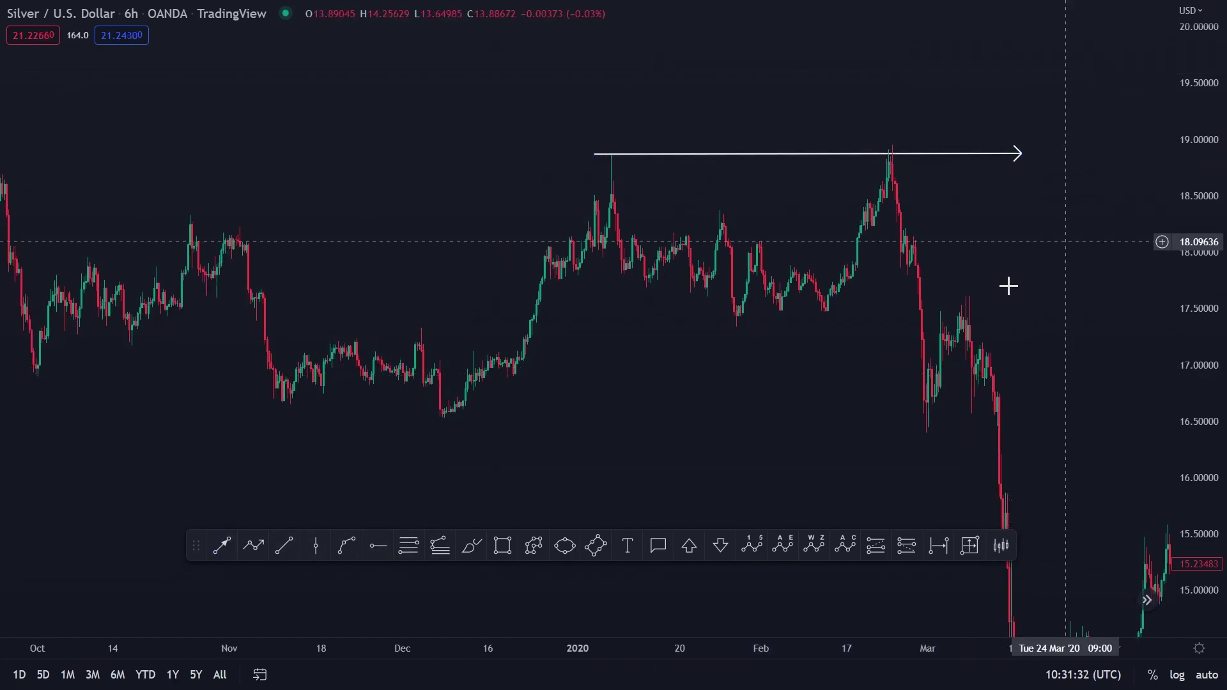
click(660, 545)
click(812, 147)
click(781, 95)
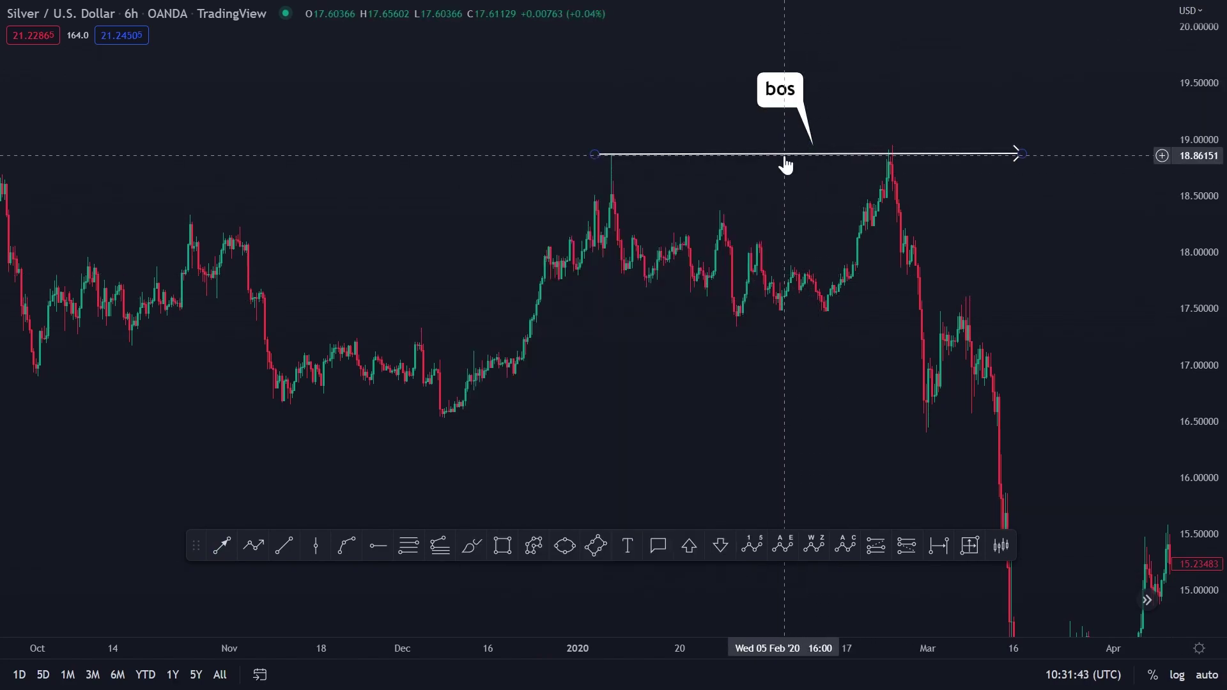
Copy the horizontal arrow to the late-October high at about 18.35, running past the January peaks.
drag(786, 165, 350, 225)
drag(586, 214, 595, 219)
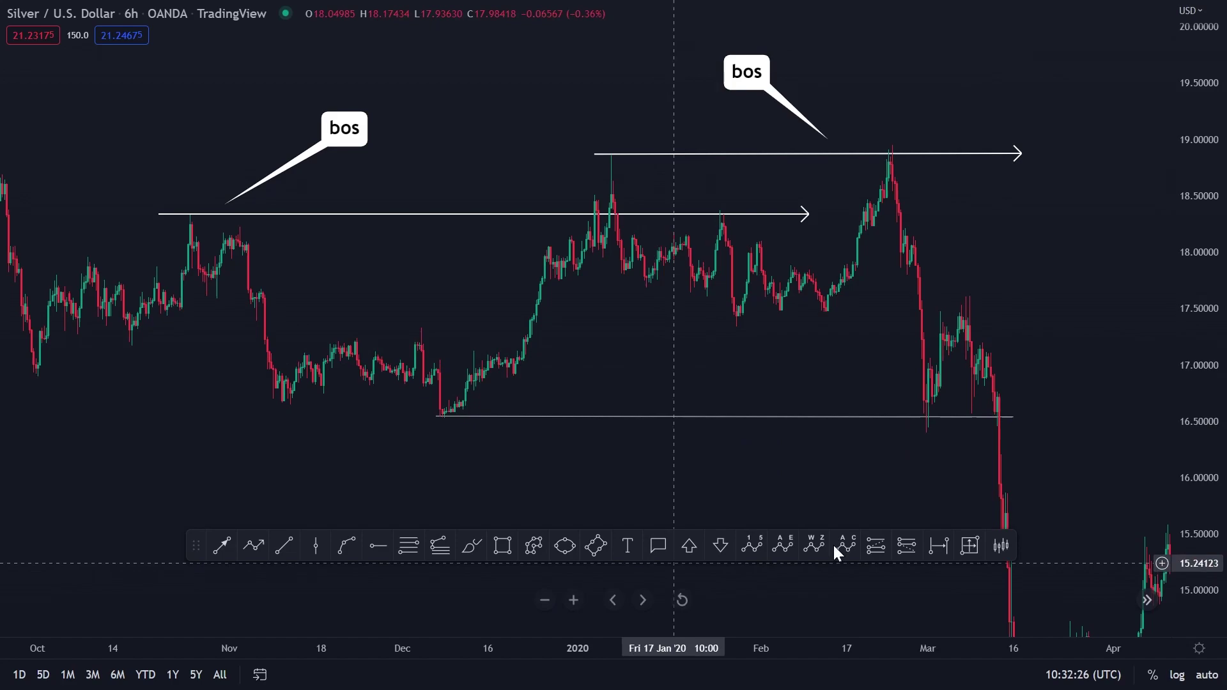
Place a long position on the support line at the late-February low, with entry 16.54, stop 16.42 and target 19.23.
click(876, 546)
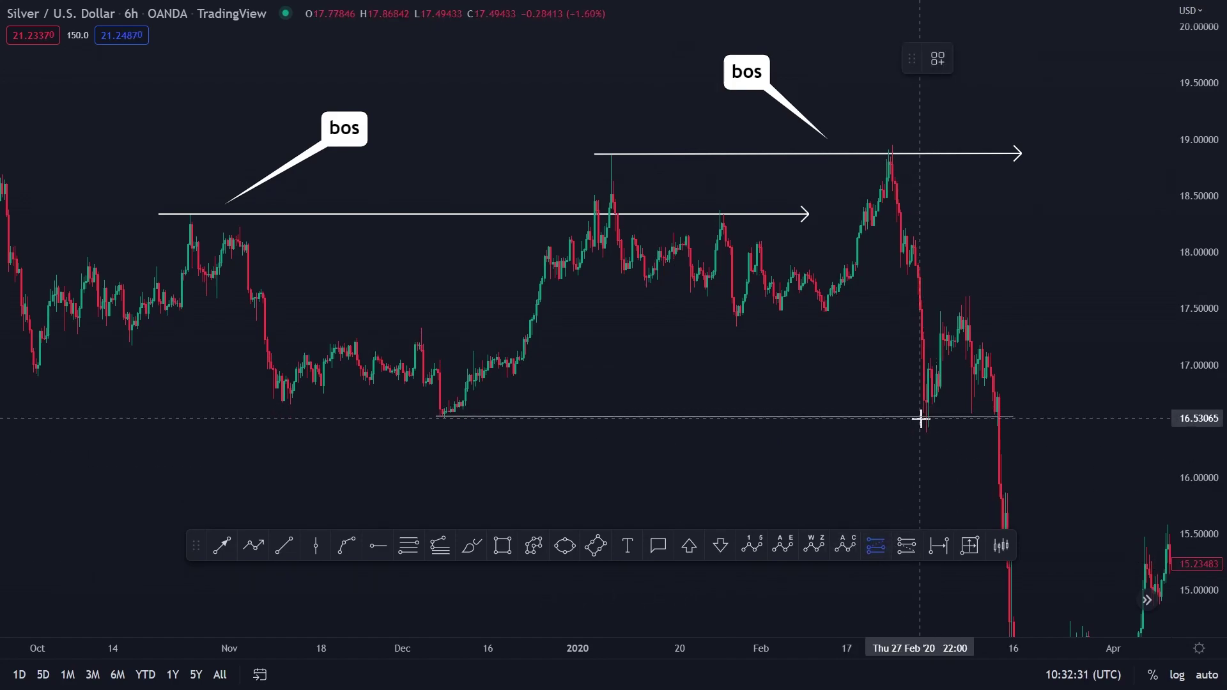
click(919, 416)
drag(920, 582, 921, 430)
drag(920, 253, 1017, 113)
click(1024, 256)
scroll(1024, 256, up, 1)
scroll(1023, 256, down, 1)
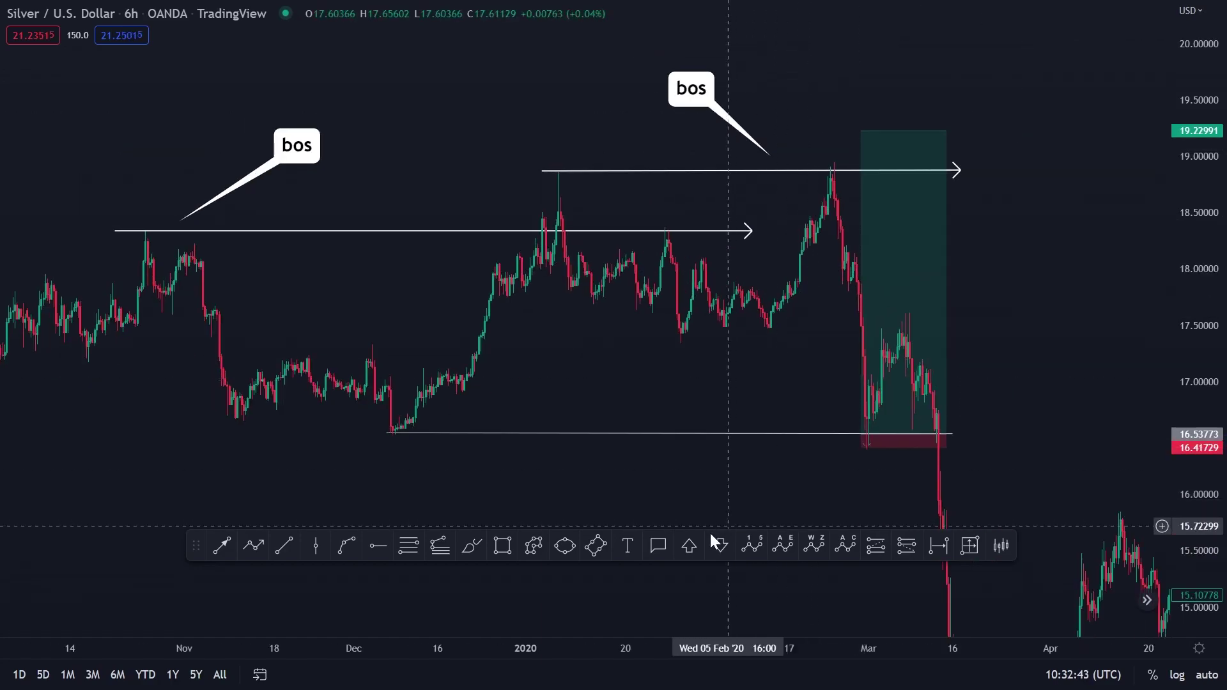
Circle the steep fall from the late-February high down to the support line with a large ellipse.
click(658, 546)
key(Escape)
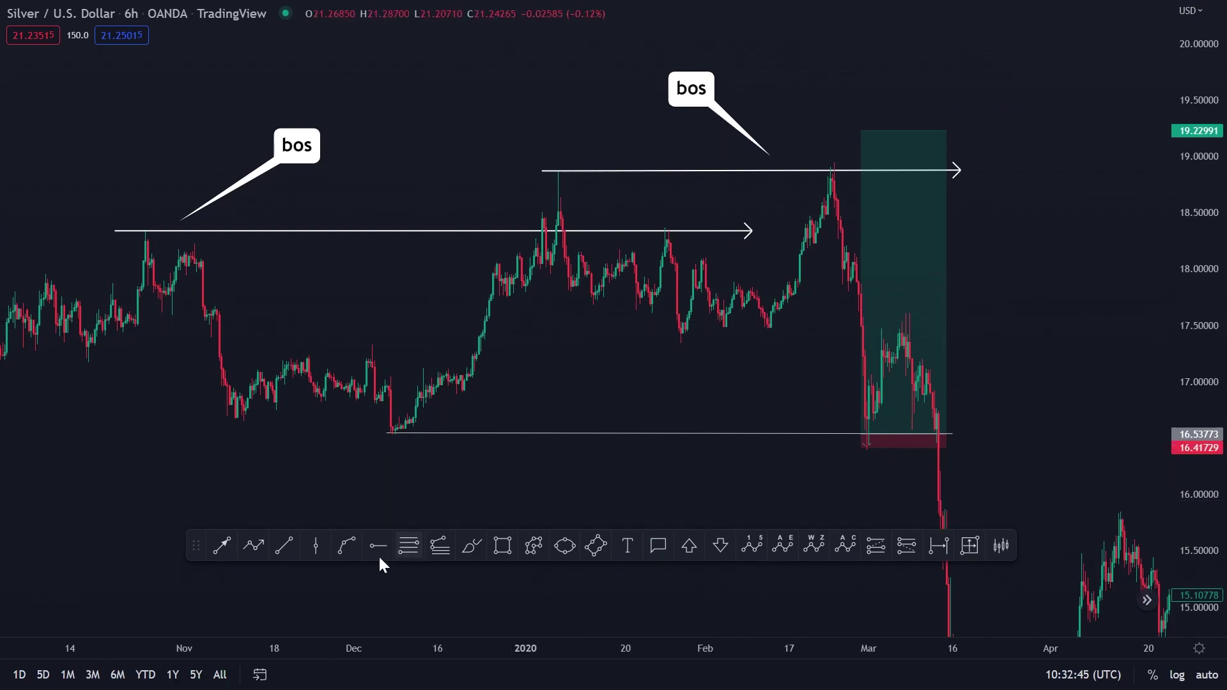
click(565, 545)
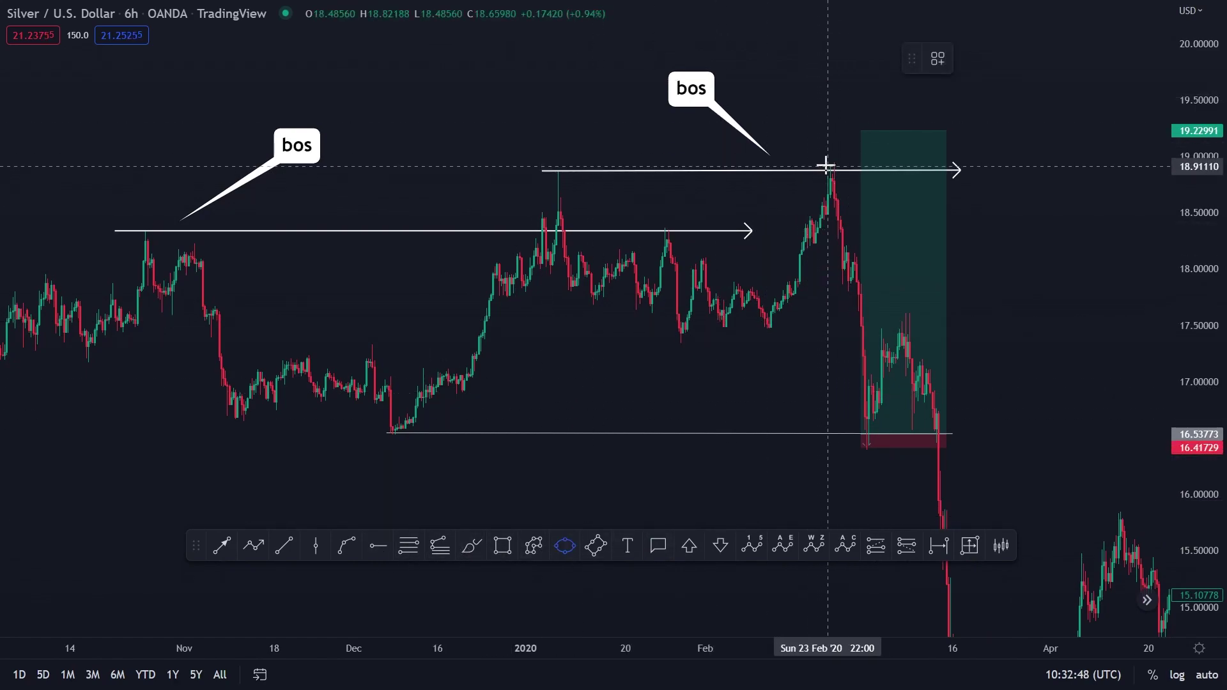
click(826, 165)
click(865, 453)
click(911, 389)
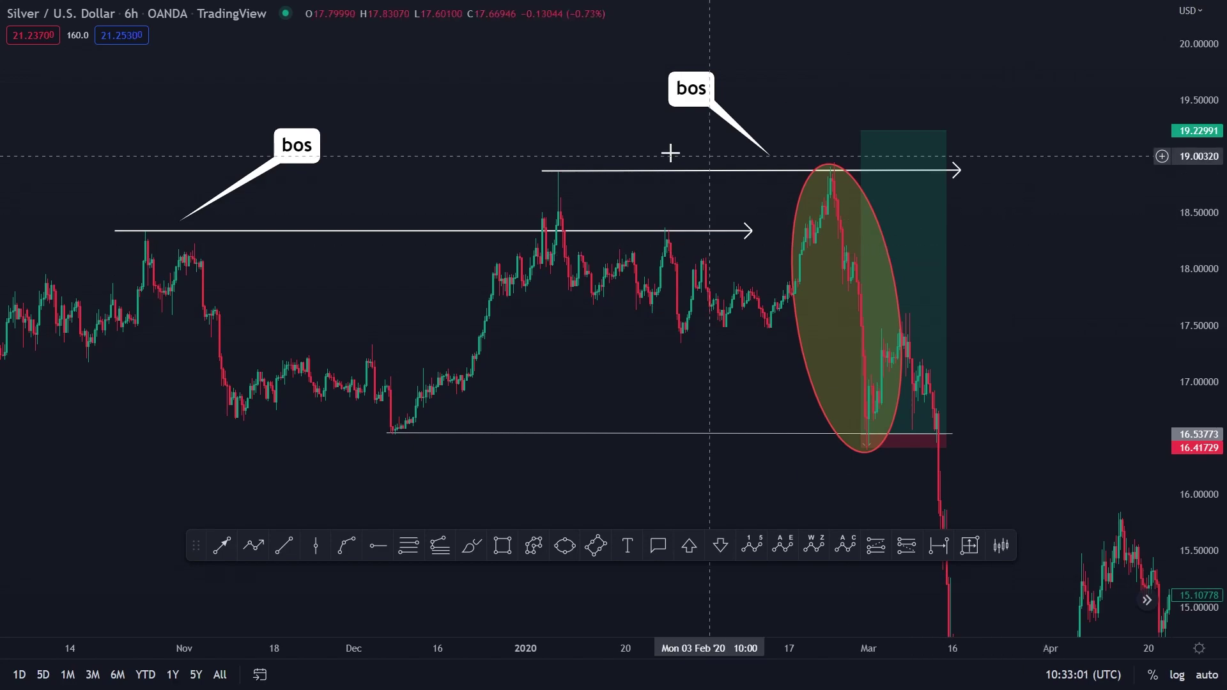
Circle the early-January peak and its drop with a narrow ellipse from about 18.72 and align its lower end with the drop.
click(564, 547)
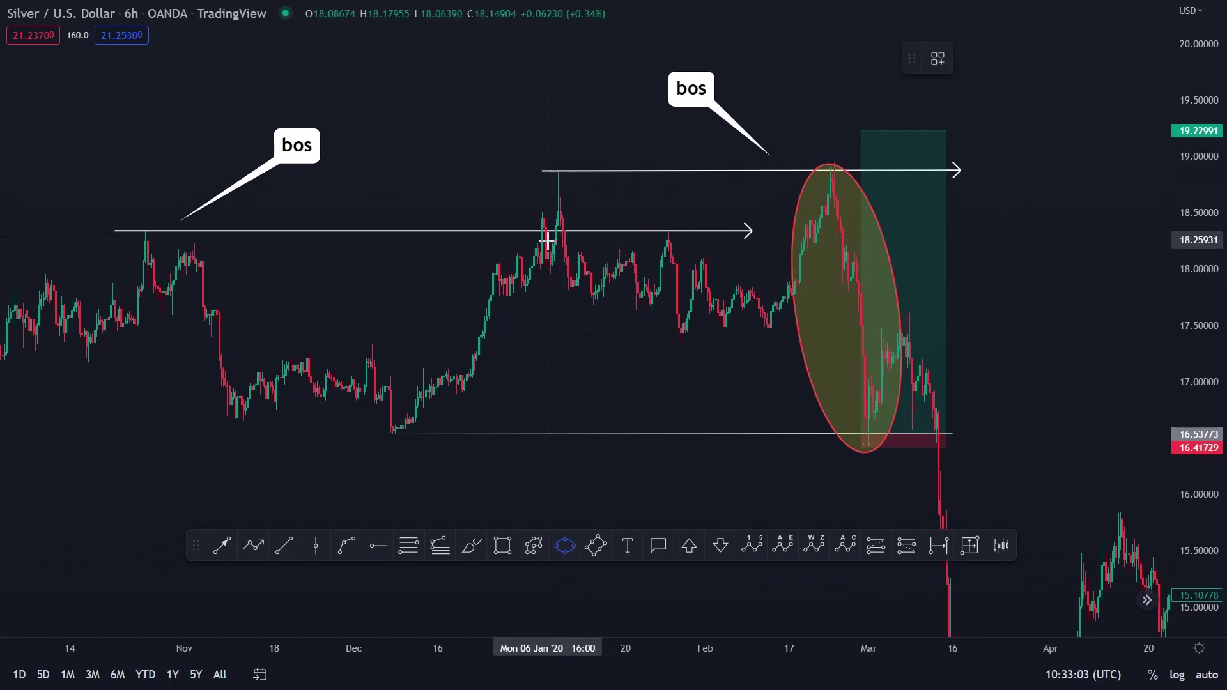
click(552, 189)
click(564, 301)
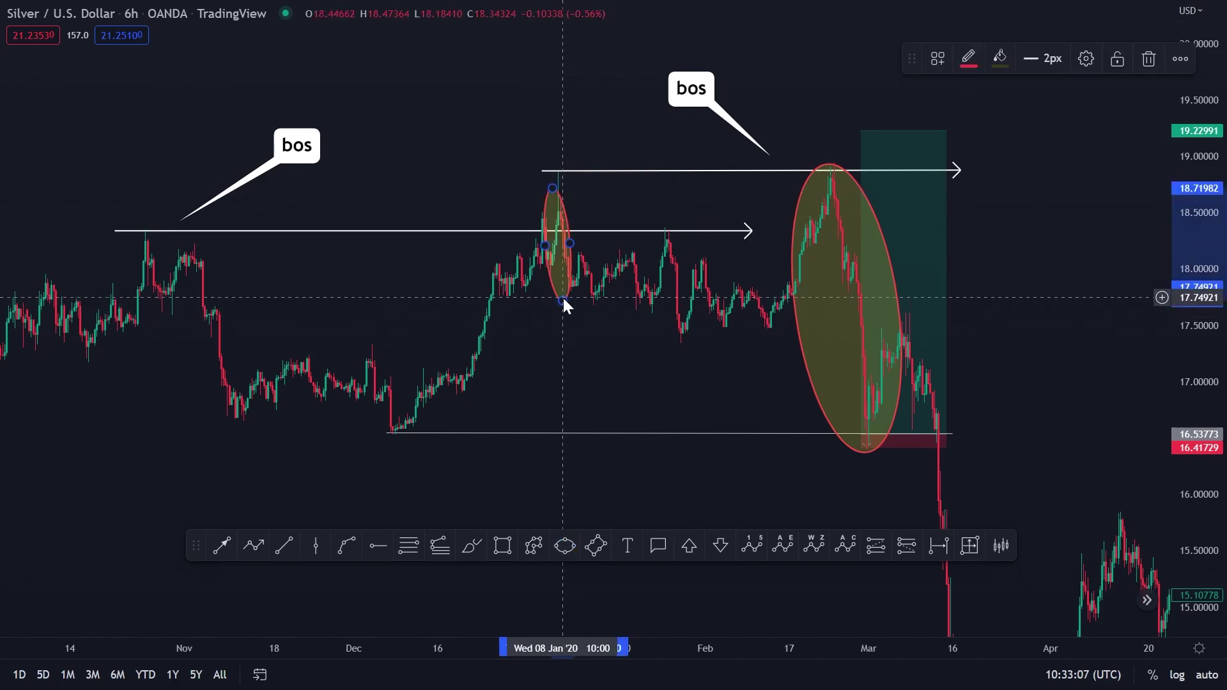
drag(559, 303, 570, 304)
click(589, 565)
Circle the small drop around 20 January with an ellipse from about 18.2 to 17.6.
click(565, 546)
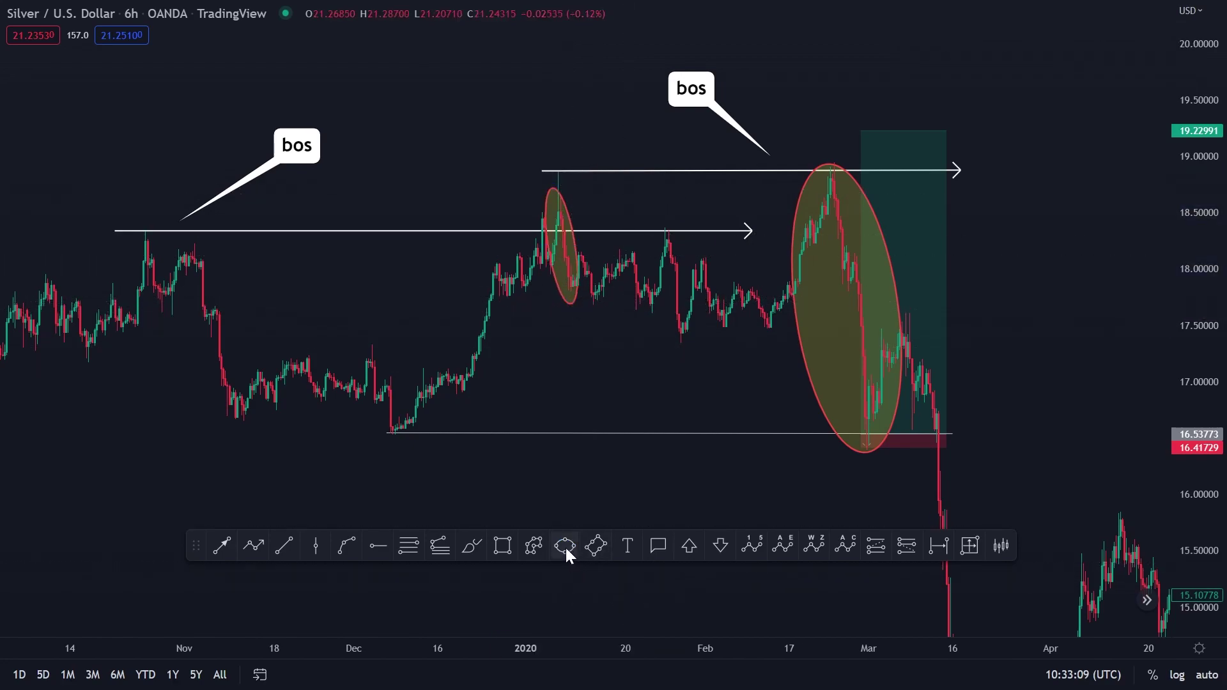
click(628, 249)
click(636, 314)
click(651, 331)
click(644, 392)
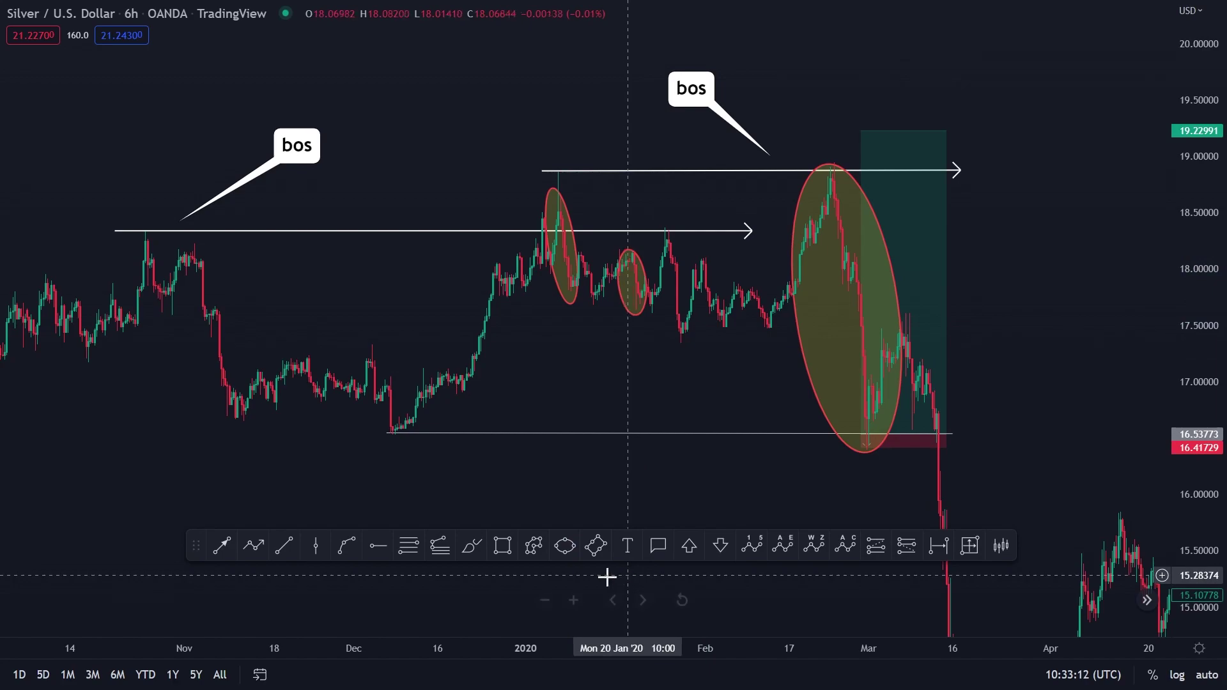
Circle the late-January high and its drop with an ellipse from about 18.3 to 17.2.
click(563, 546)
click(663, 232)
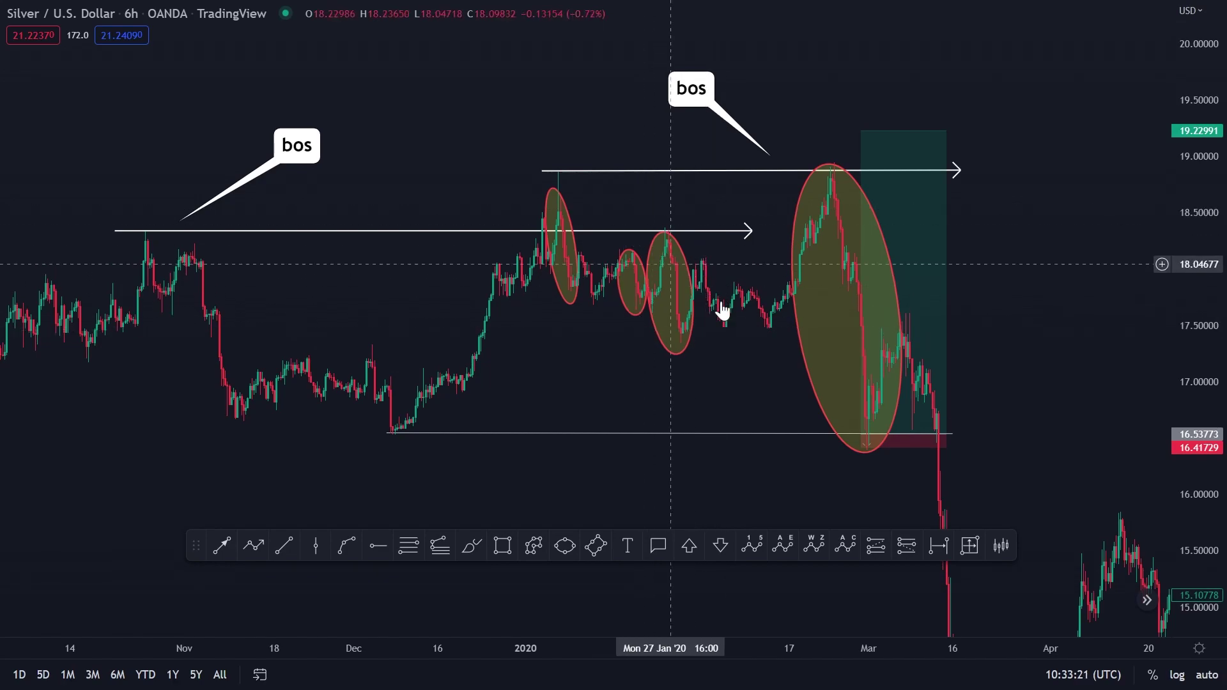
Delete the long position on the support line and the large ellipse around the late-February fall.
scroll(674, 275, up, 1)
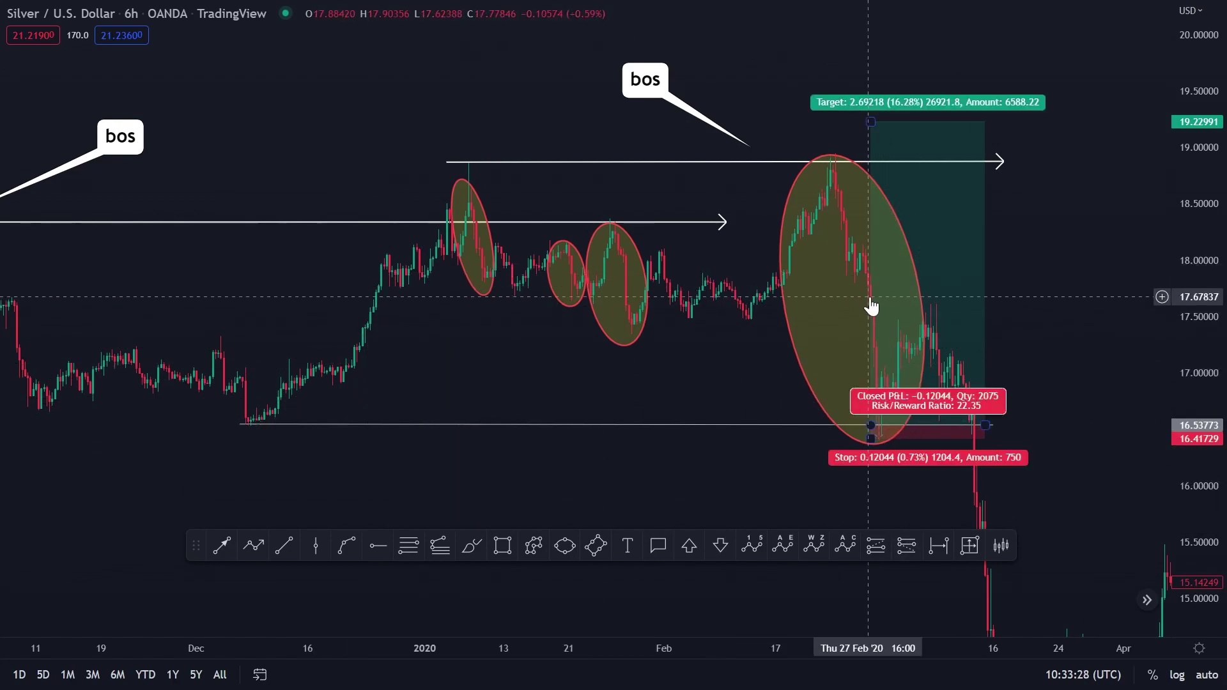
scroll(863, 298, down, 1)
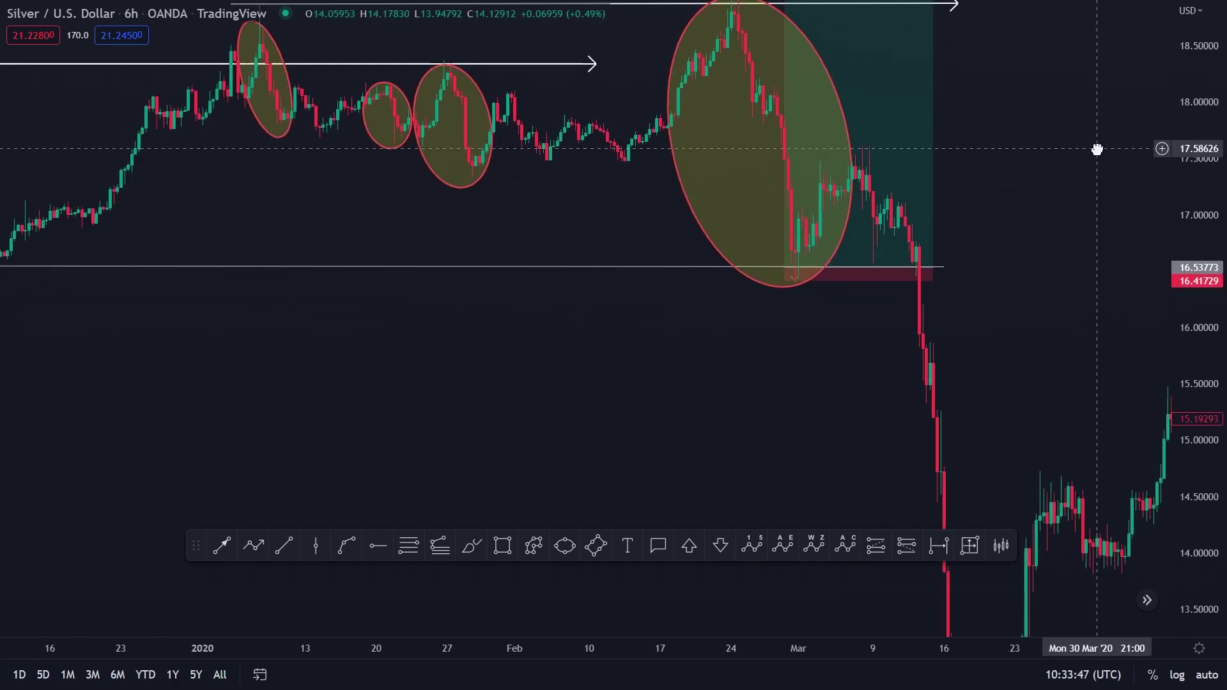
click(904, 301)
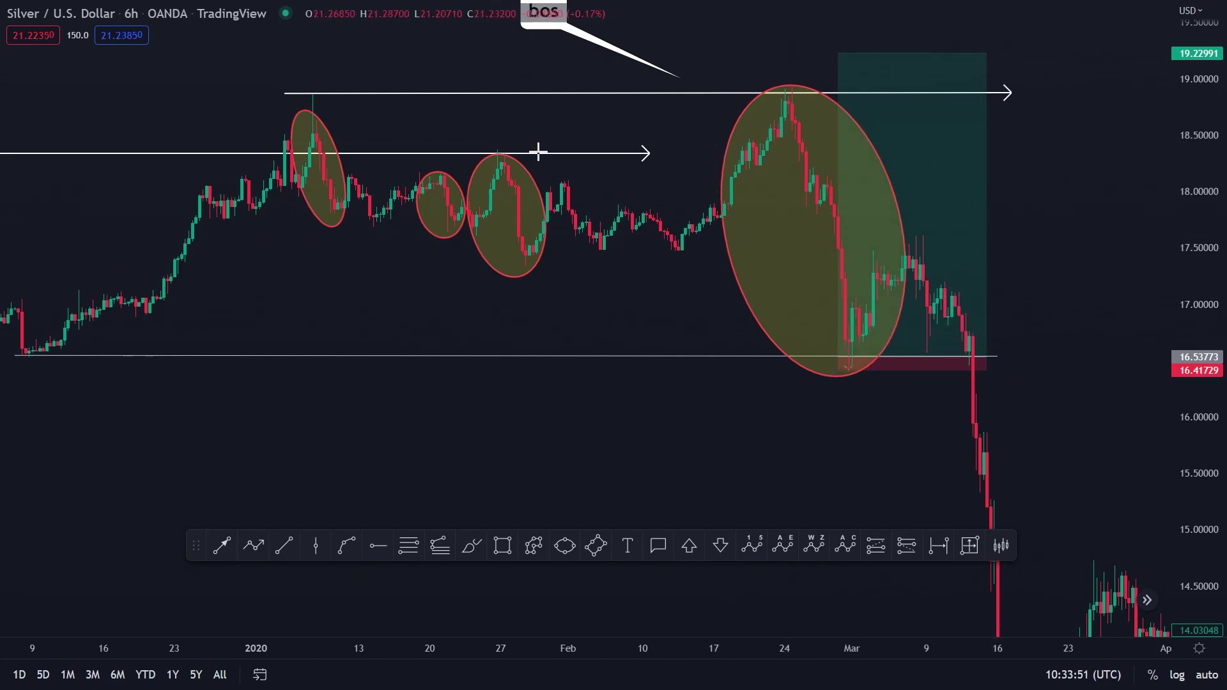
right_click(1107, 233)
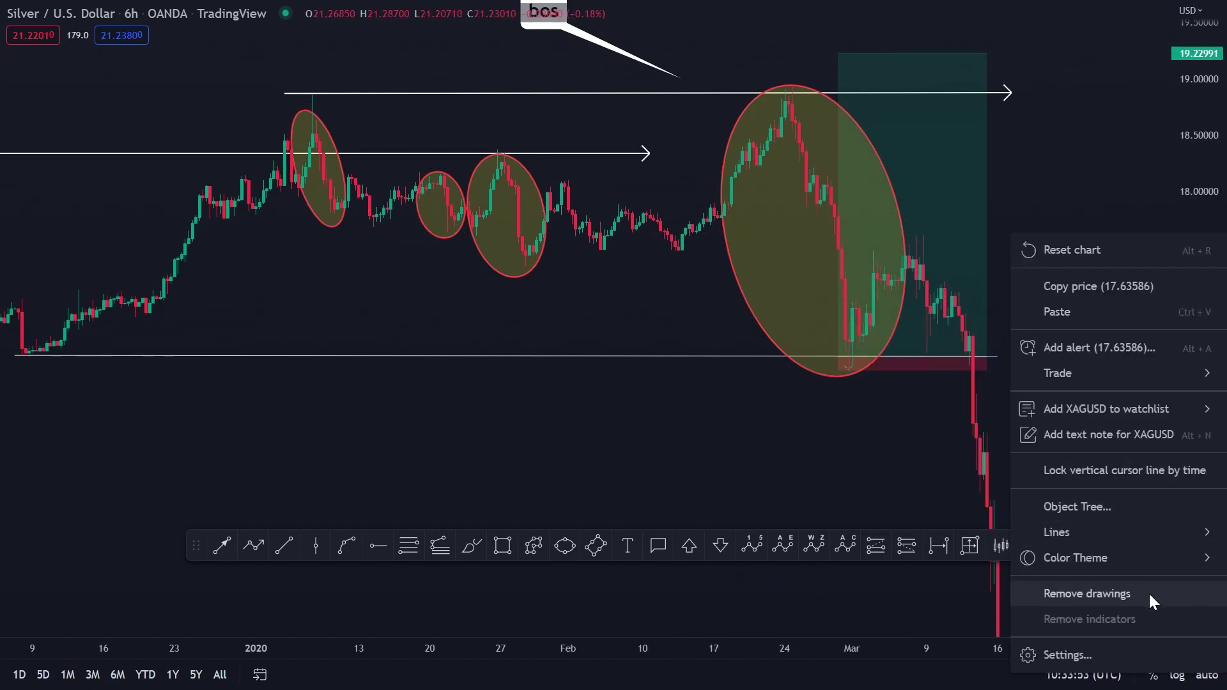
click(985, 165)
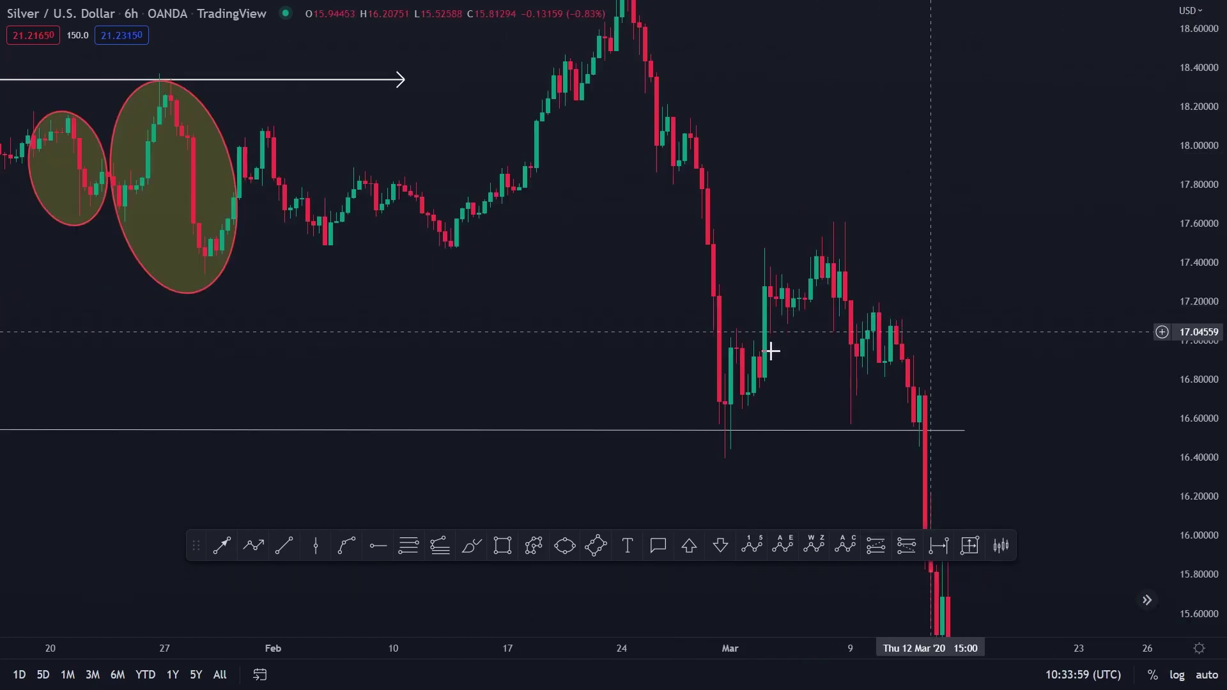
Draw a short horizontal arrow at about 17.07 from the late-February falling leg to about 6 March.
click(211, 550)
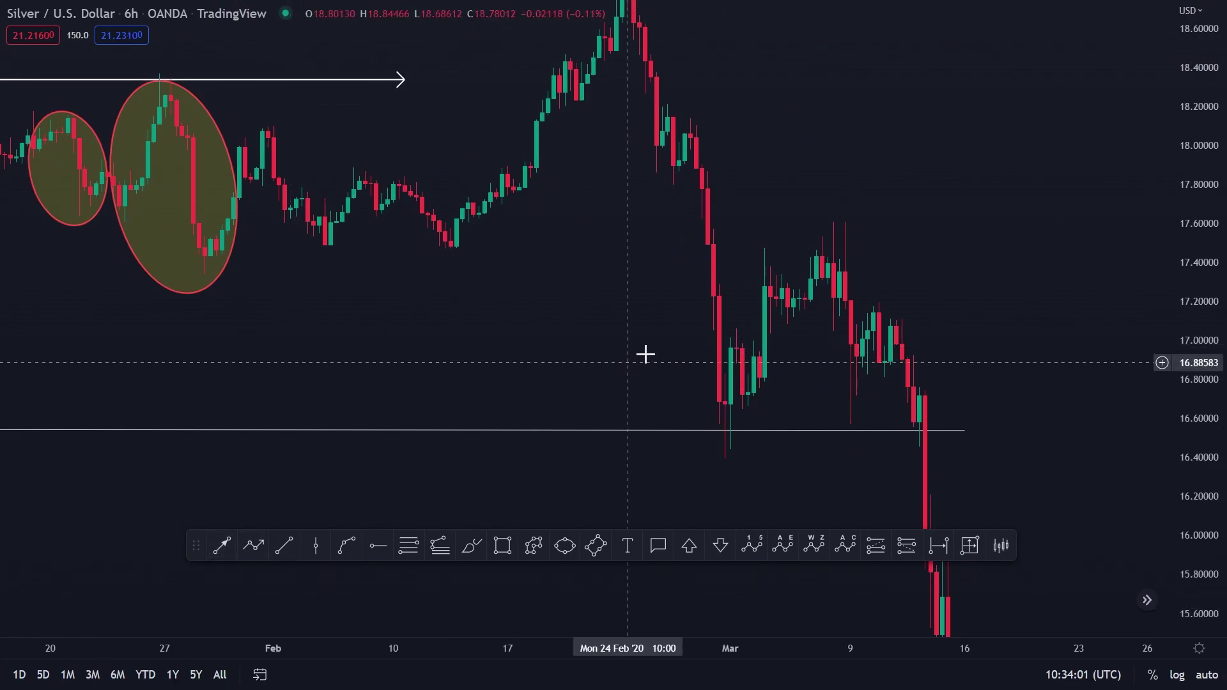
click(702, 327)
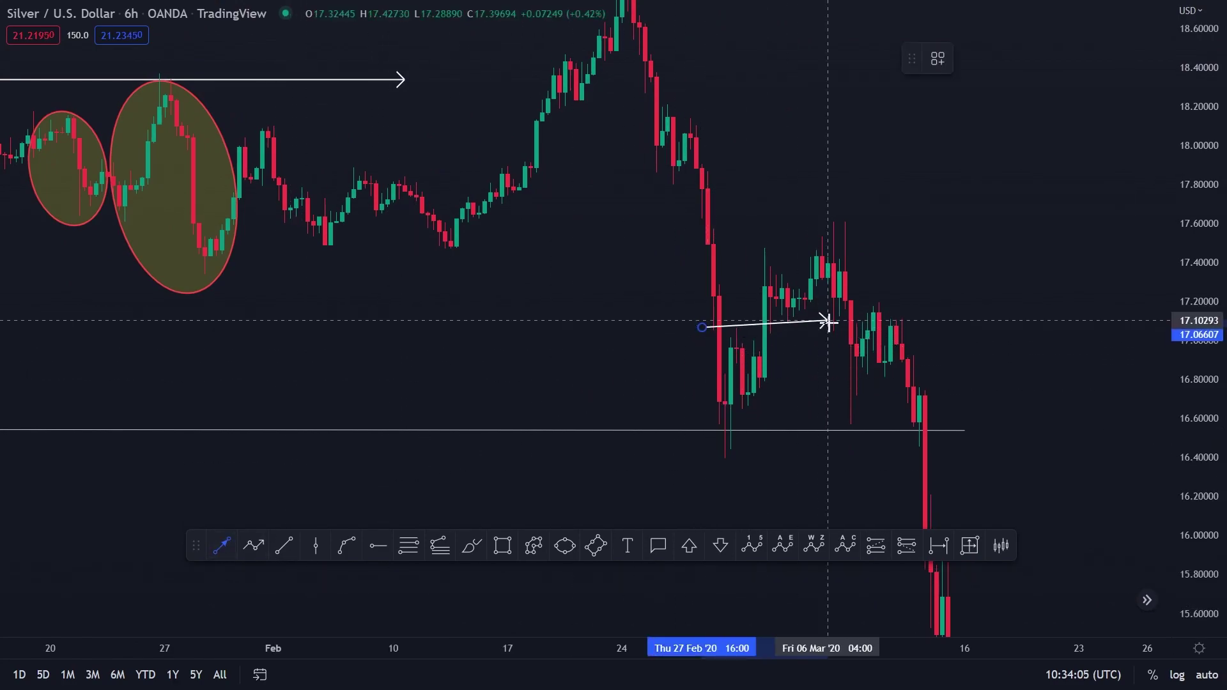
click(828, 328)
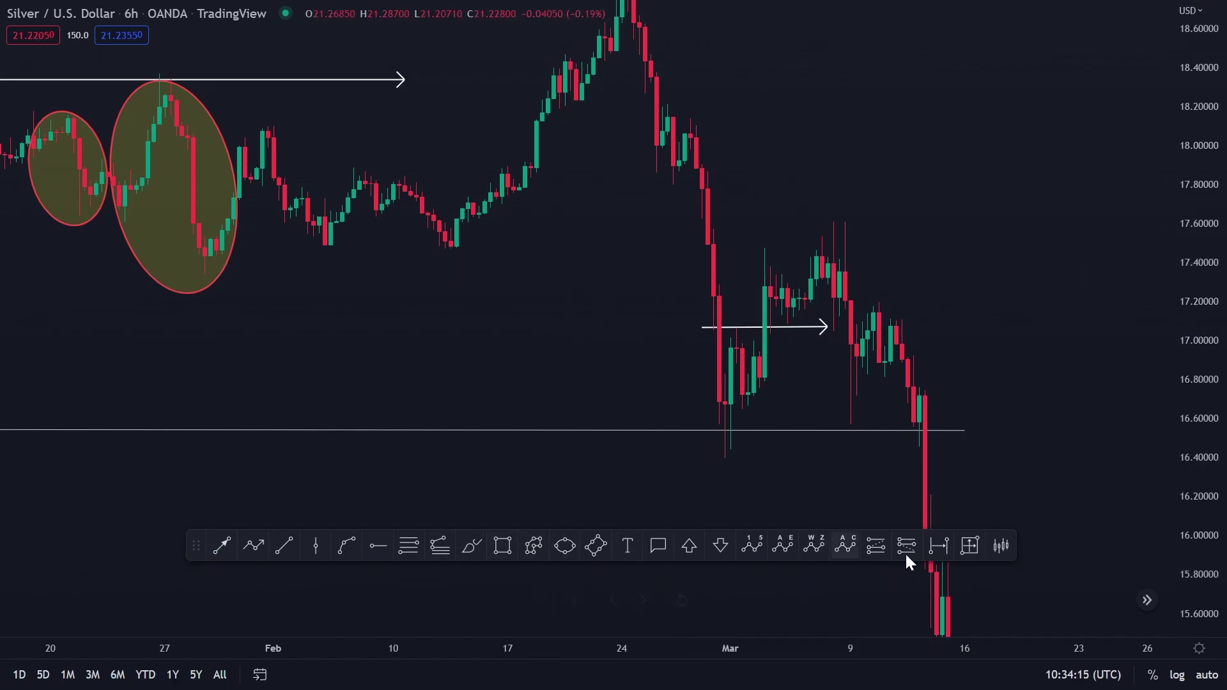
Place a long position after the early-March low with entry 16.60, stop 16.42 and target 18.06, and widen it past 16 March.
click(879, 548)
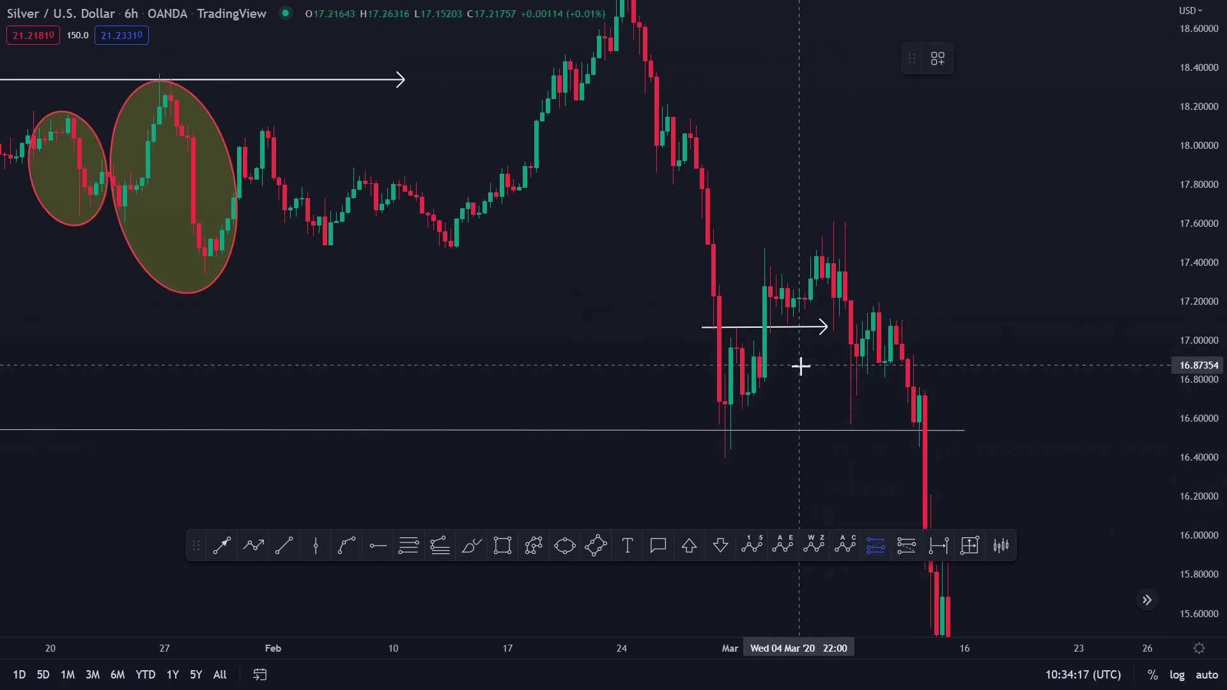
click(776, 403)
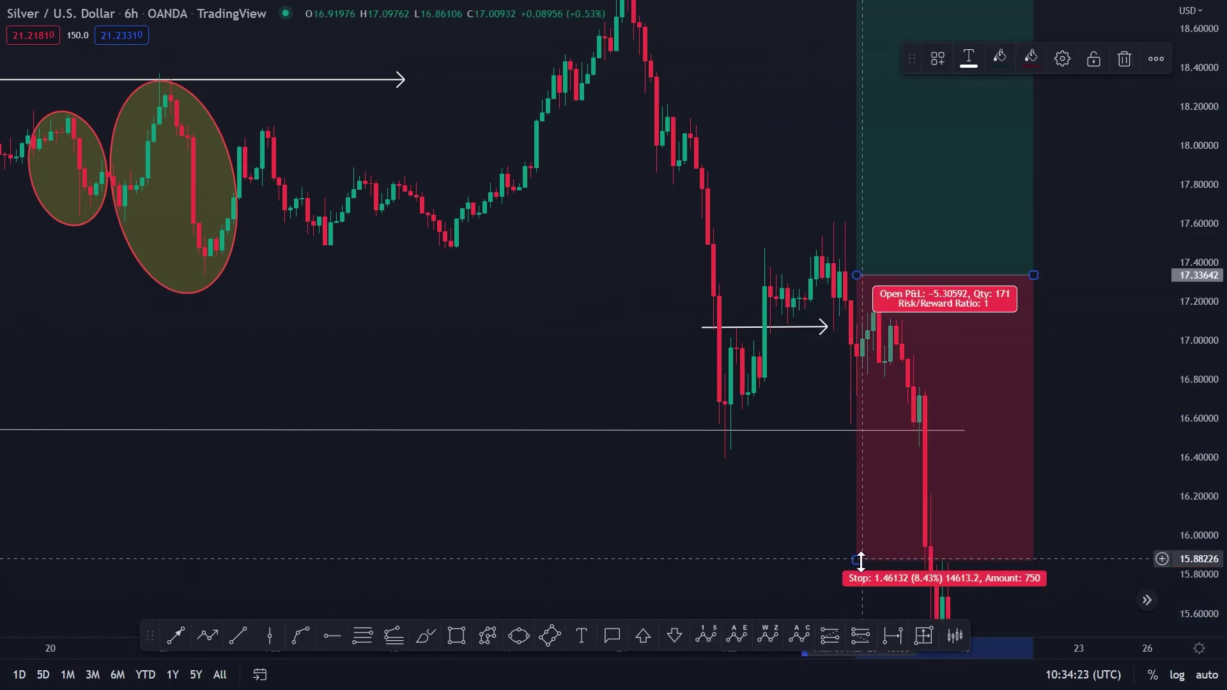
drag(861, 562, 857, 408)
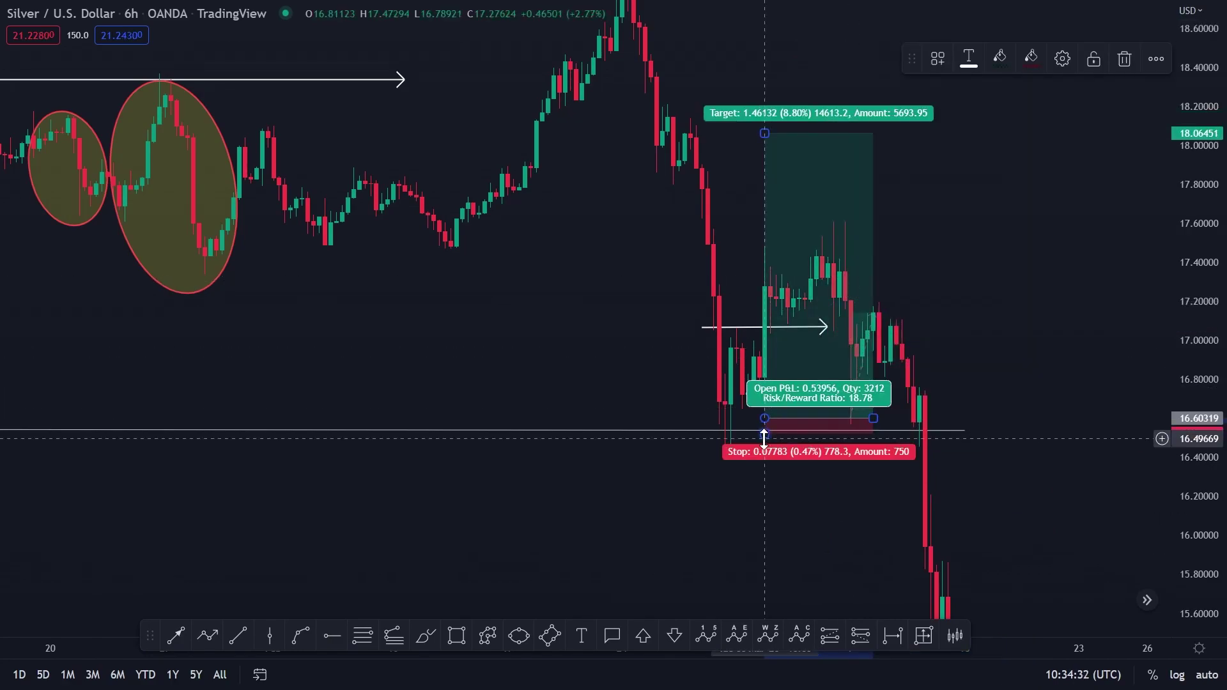
drag(764, 436, 761, 458)
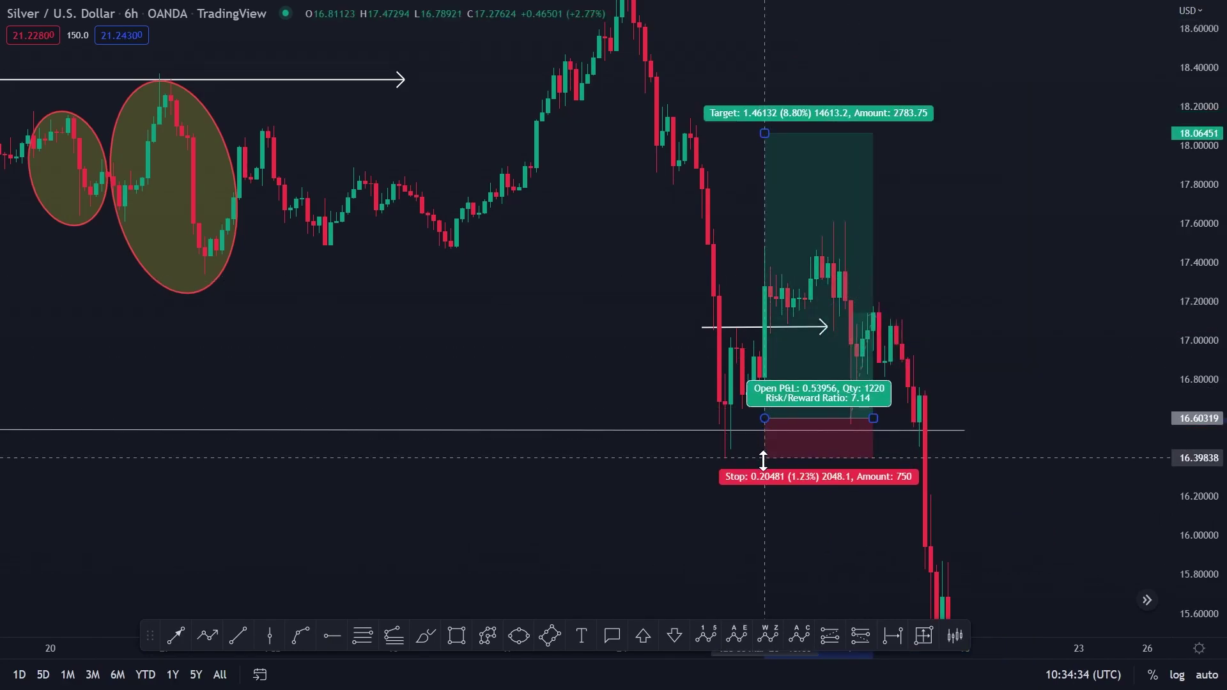
drag(874, 418, 1011, 418)
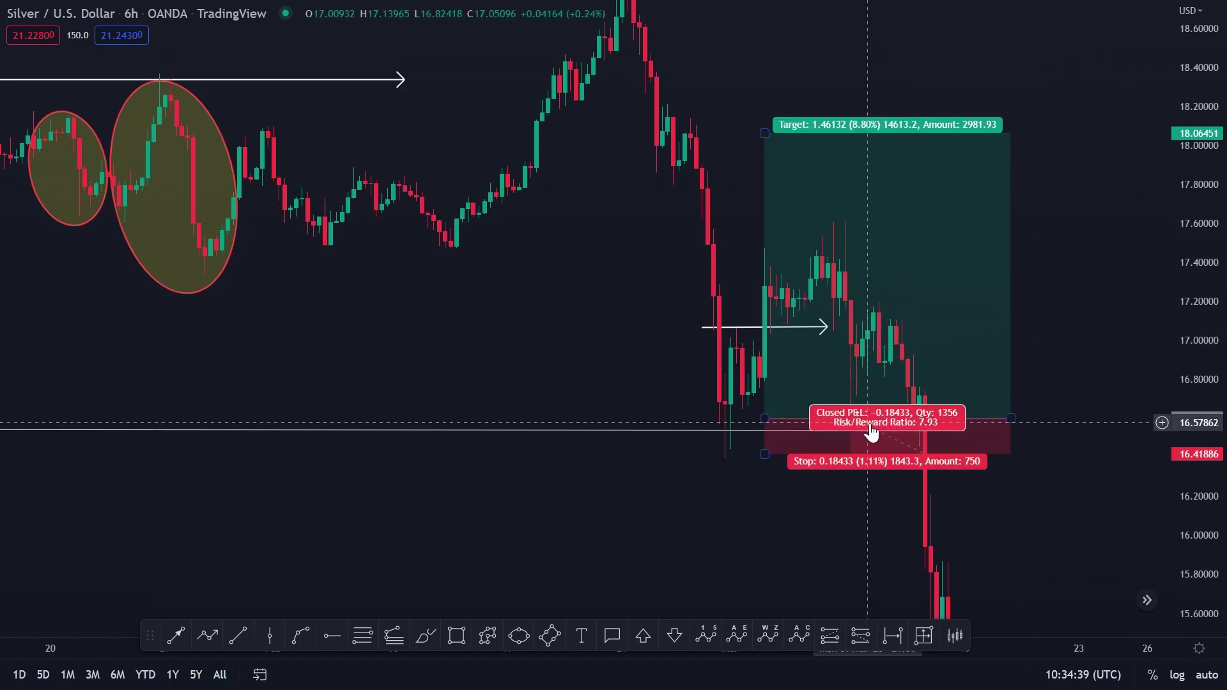
Circle the tip of the long lower wick at the position's entry line with a small ellipse from about 16.70 to 16.55.
click(519, 636)
click(857, 401)
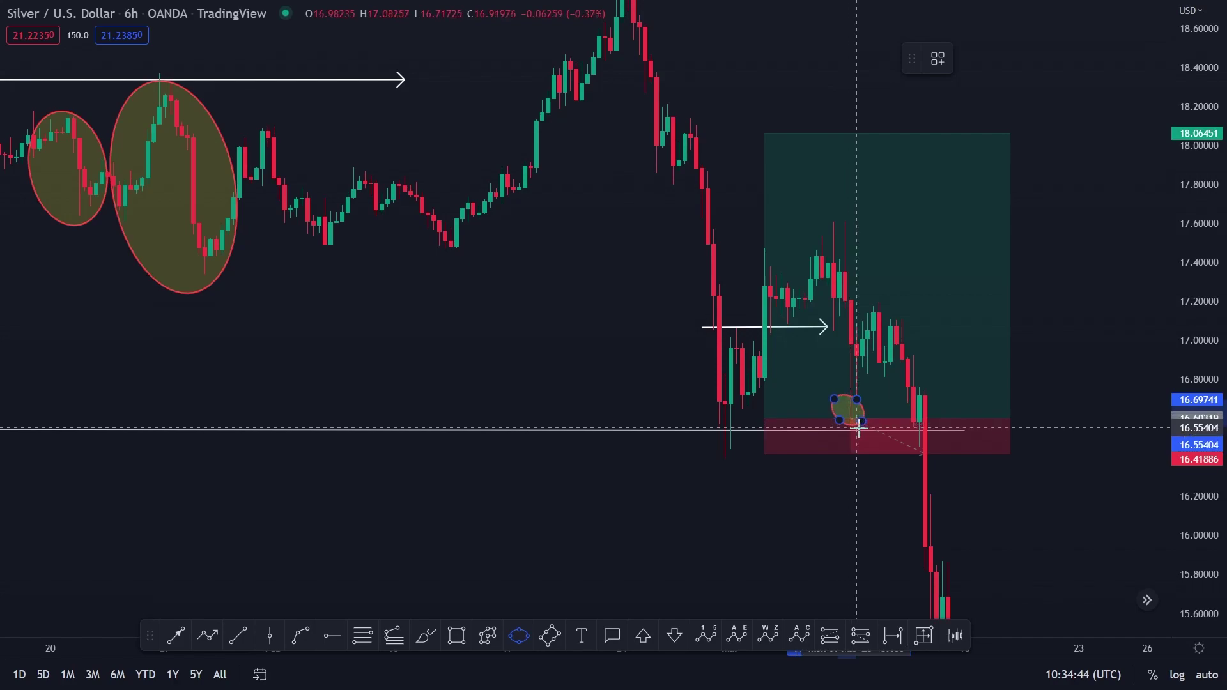
click(859, 430)
click(1091, 291)
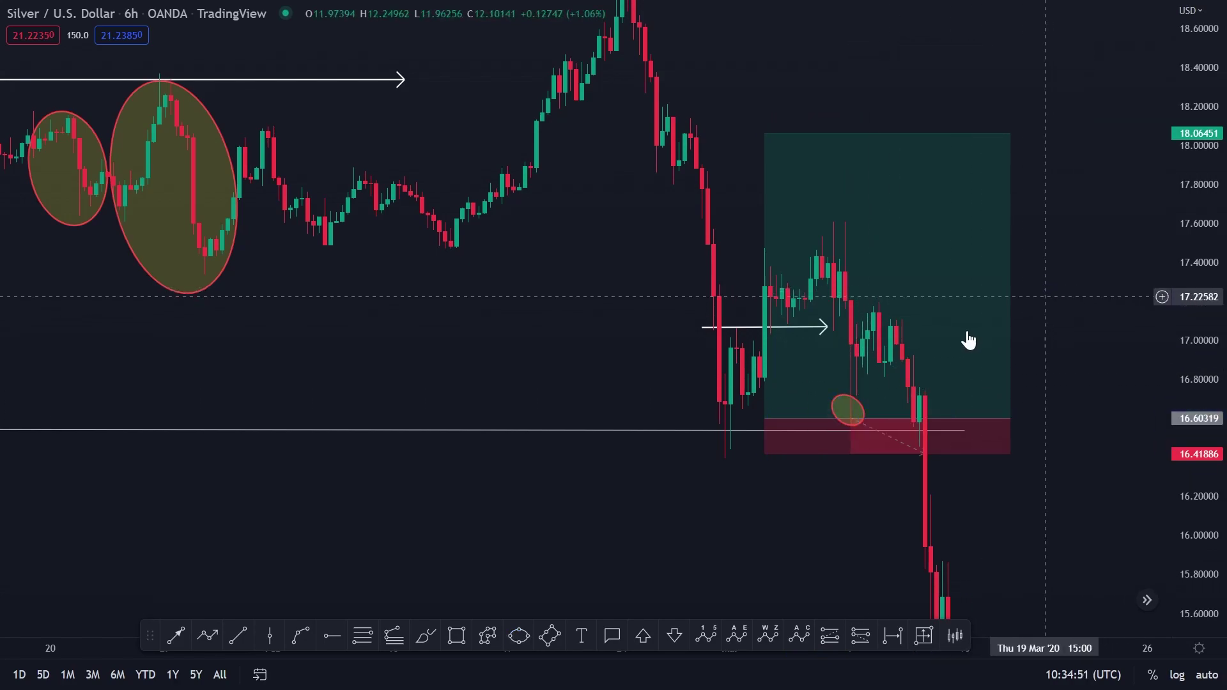
mouse_move(872, 392)
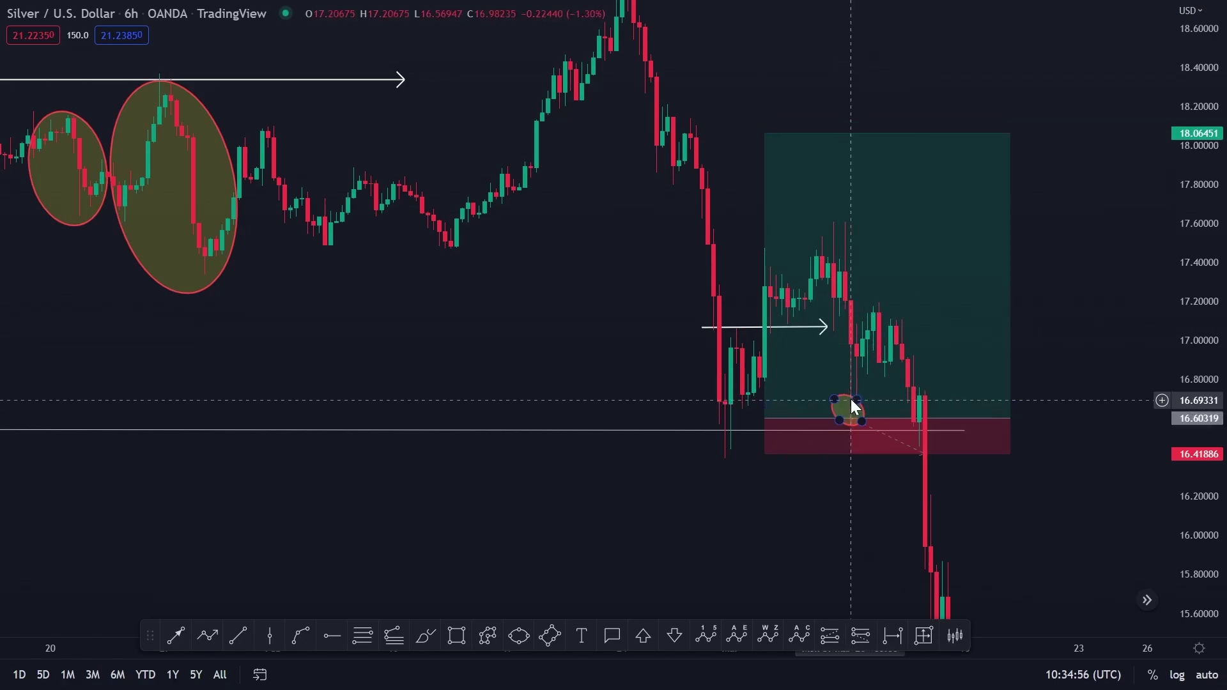
Draw a path from the small ellipse up to about 17.20 and down through the stop zone to about 15.99.
click(208, 636)
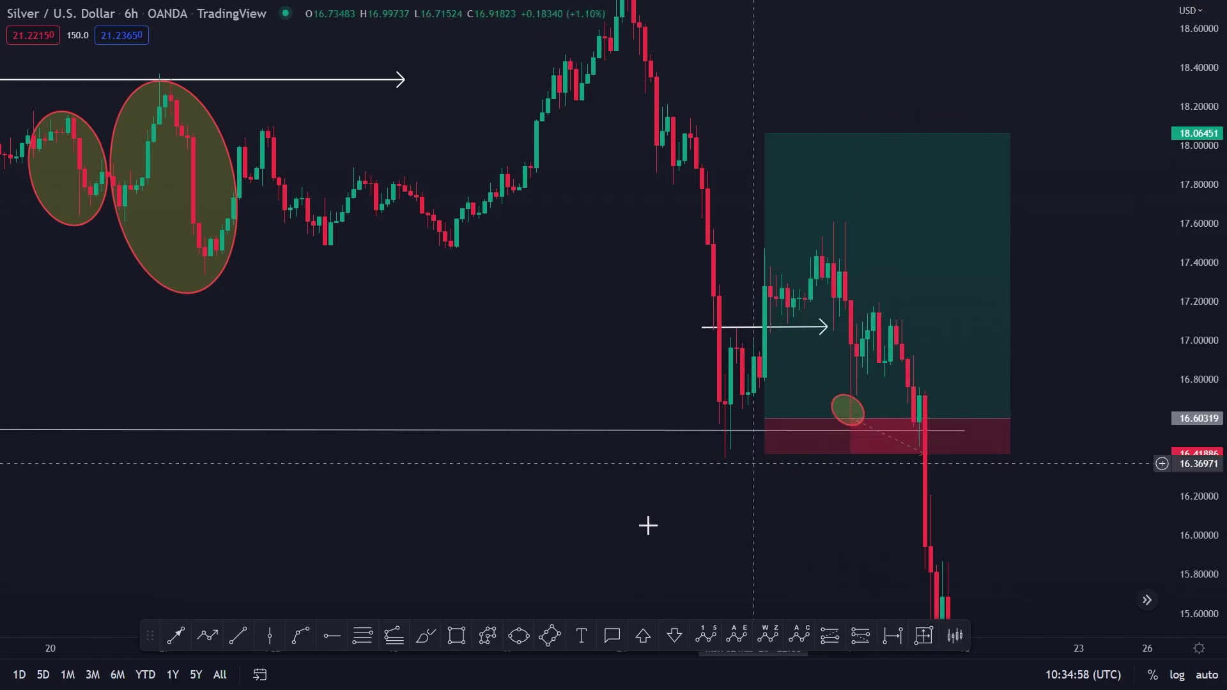
click(845, 415)
click(897, 302)
double_click(1006, 537)
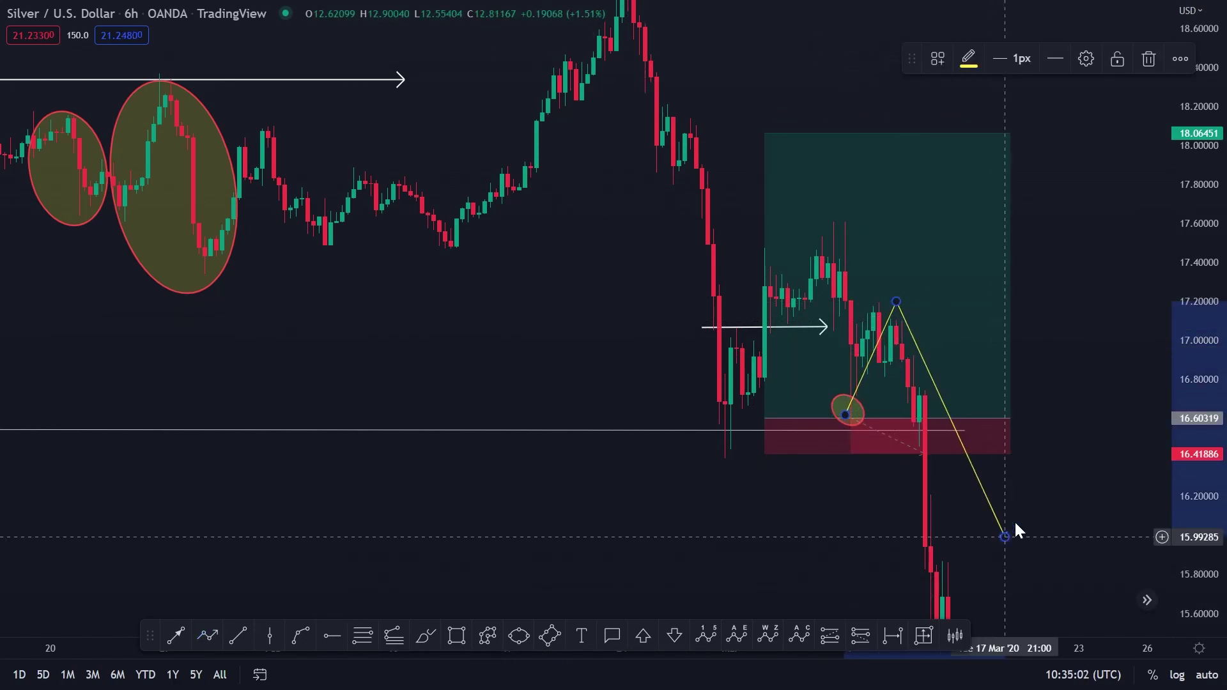
Lower the long position's target to about 17.26.
drag(767, 134, 792, 291)
click(992, 216)
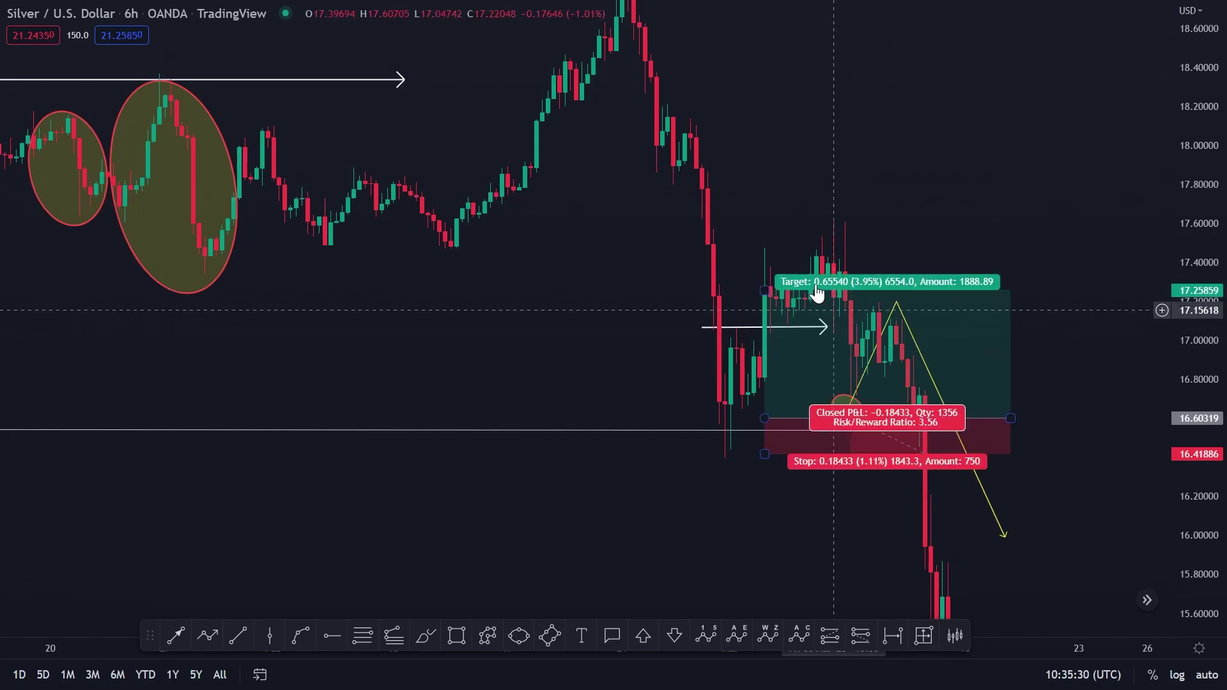
Circle the late-February falling leg with a long ellipse from about 18.35 down to about 16.49.
click(518, 635)
click(638, 76)
click(725, 441)
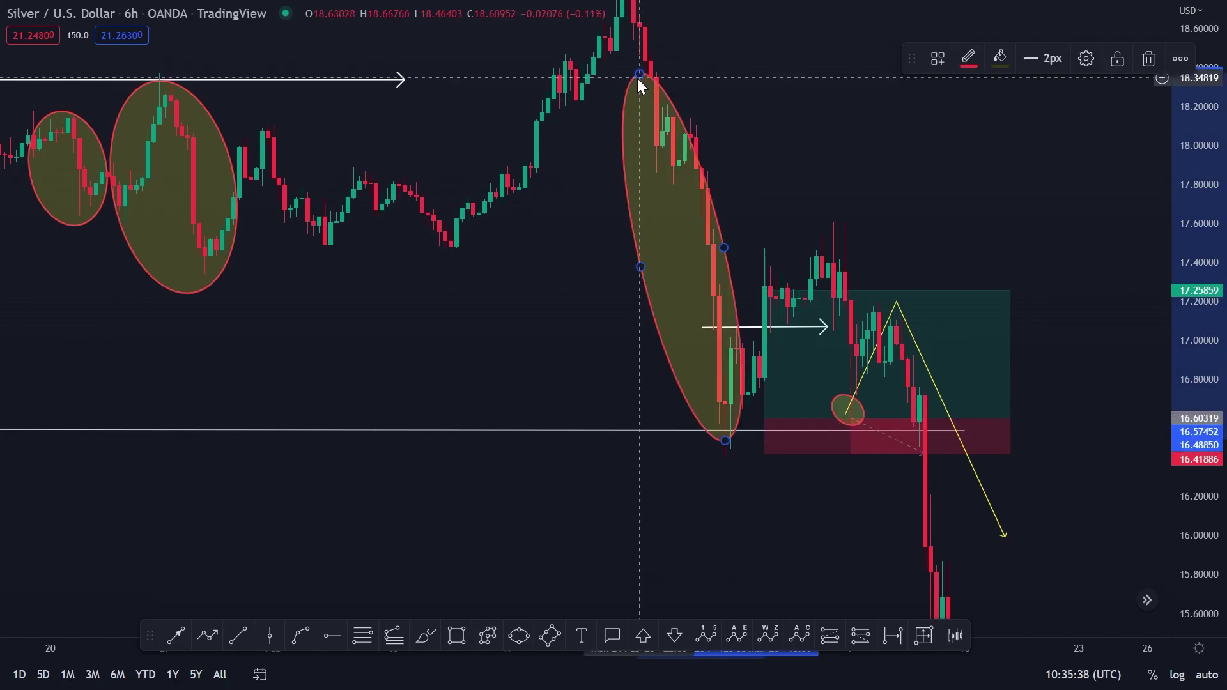
Shift the long ellipse's upper end onto the start of the late-February falling leg, at about 18.37.
click(671, 73)
drag(671, 73, 675, 72)
click(775, 71)
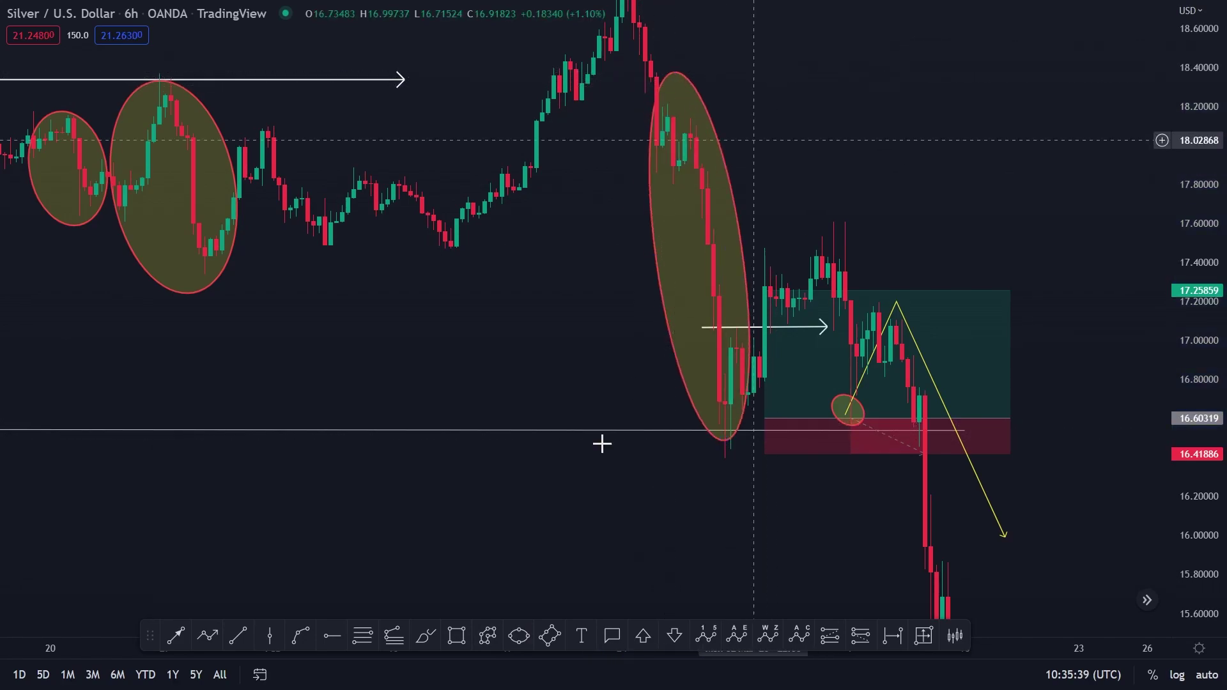
Circle the rebound after the late-February low with a tilted ellipse from about 16.37 up to about 17.81.
click(517, 639)
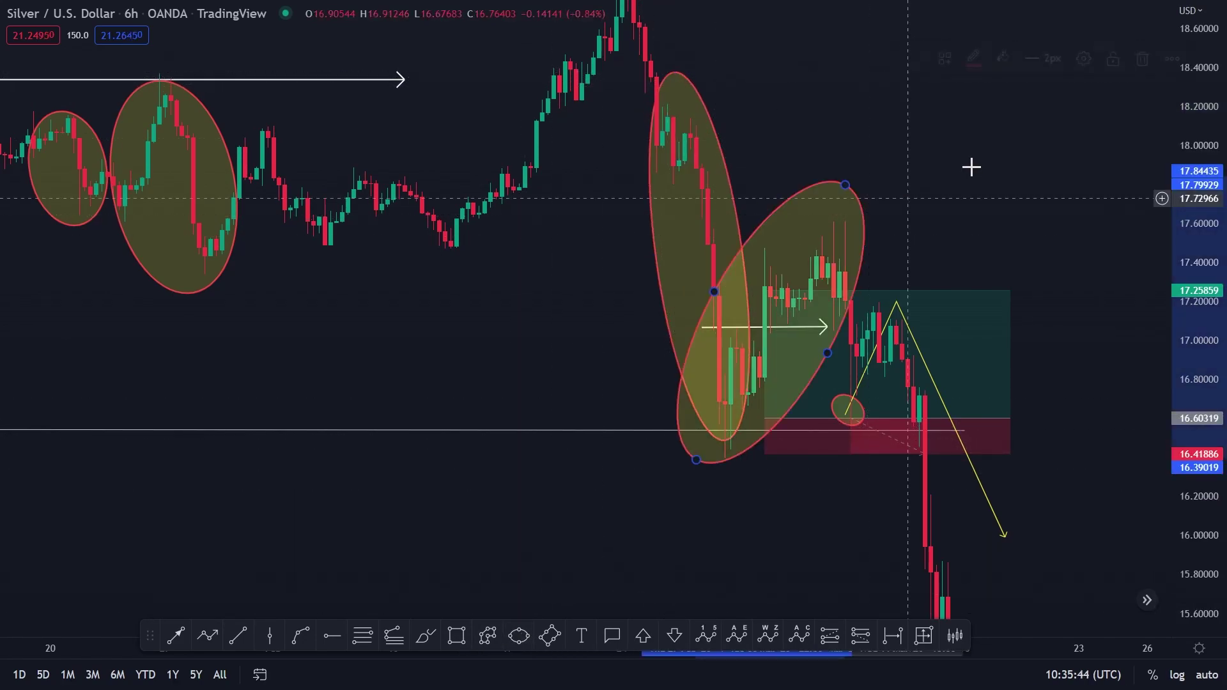
click(970, 168)
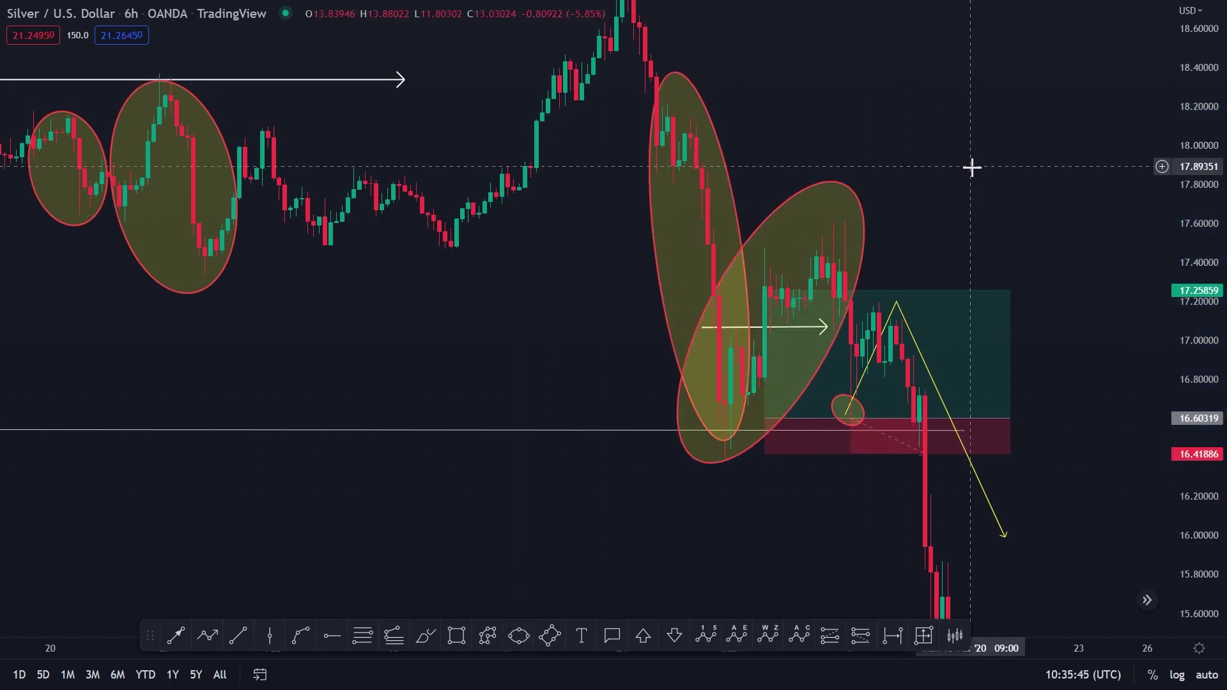
scroll(1001, 205, down, 5)
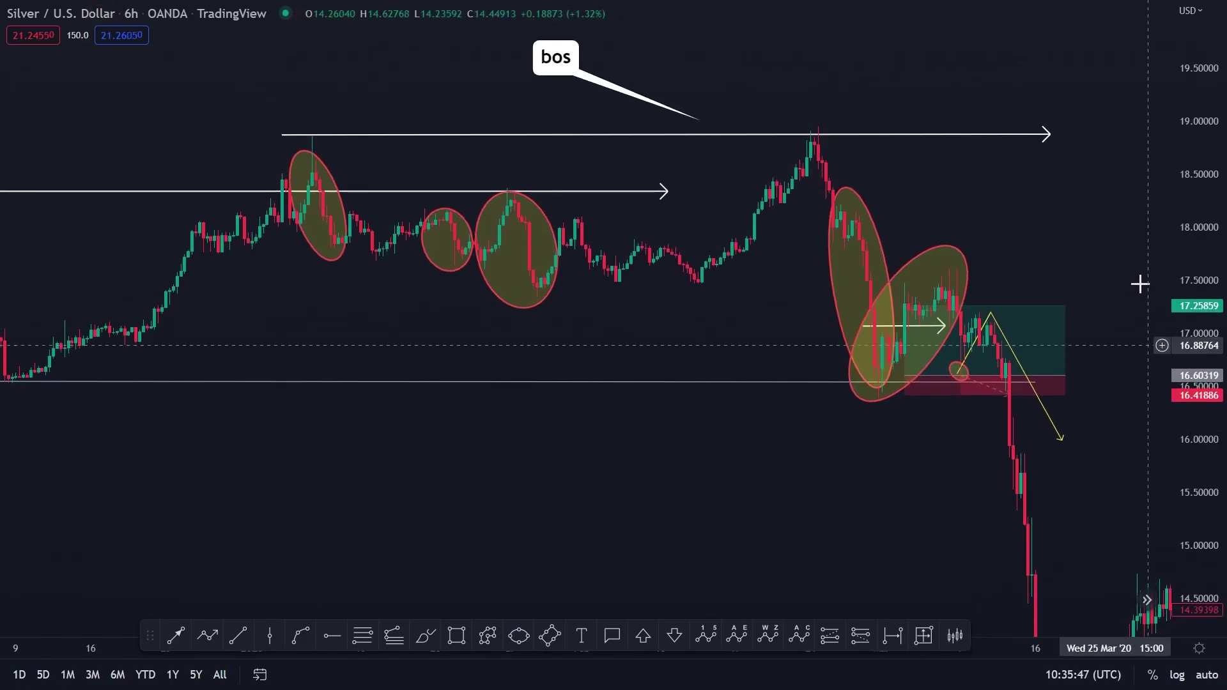
scroll(1079, 253, up, 2)
scroll(1049, 218, down, 3)
Remove all drawings from the chart.
right_click(1022, 186)
click(1054, 466)
scroll(1001, 332, up, 3)
scroll(959, 336, up, 2)
scroll(1080, 392, up, 4)
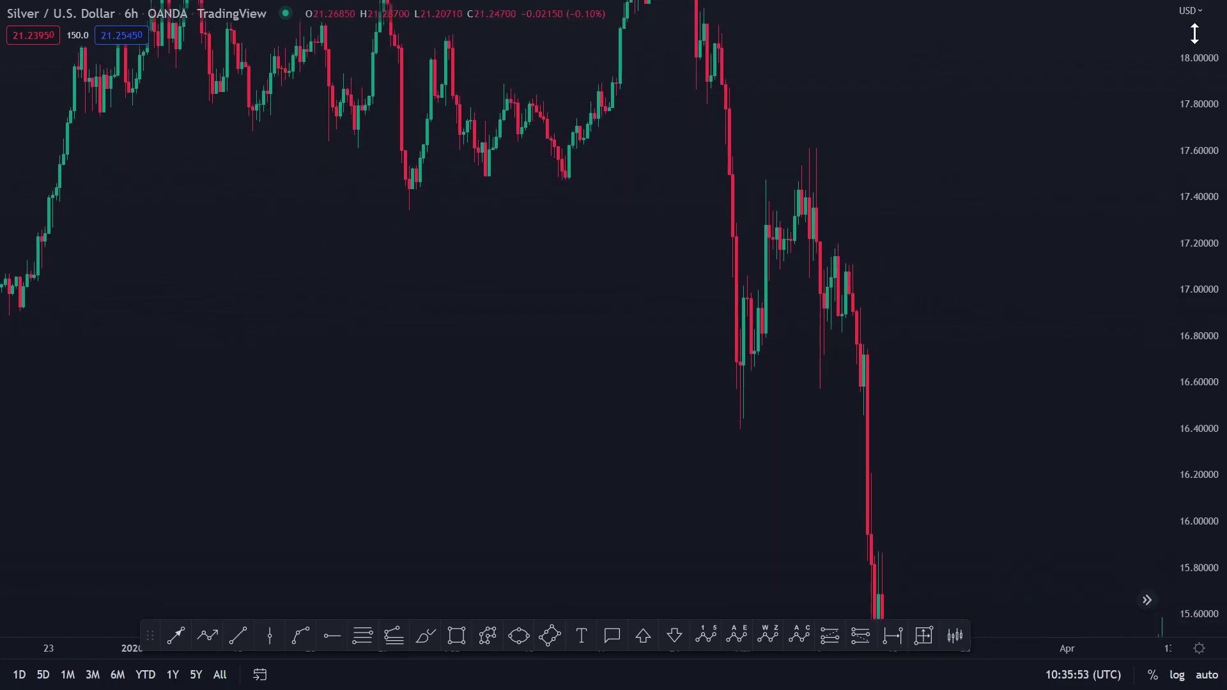
drag(815, 138, 1167, 213)
scroll(600, 247, up, 5)
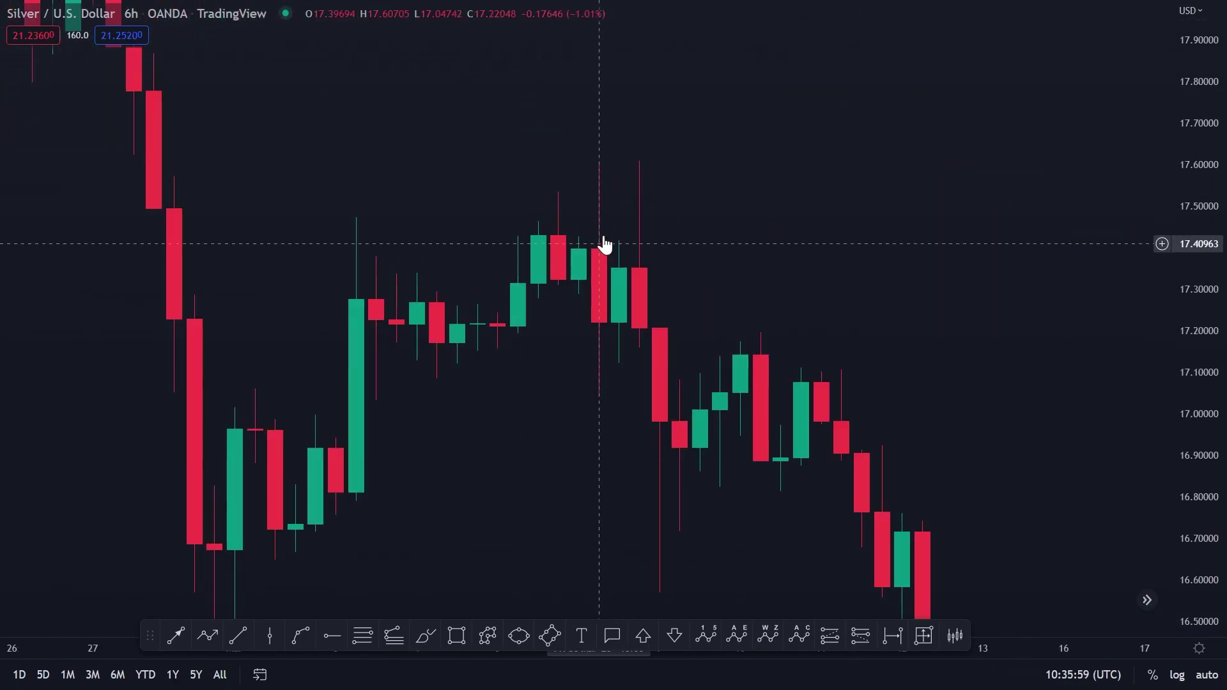
click(457, 635)
click(519, 636)
click(680, 123)
click(478, 265)
click(681, 286)
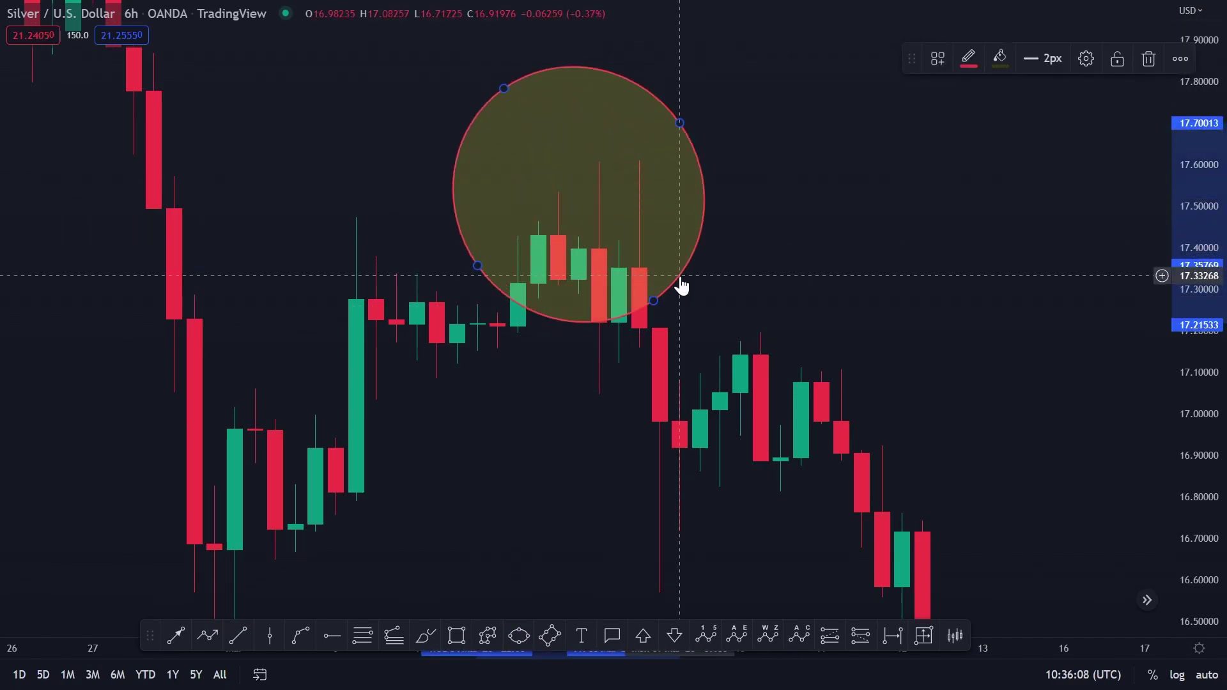
key(Delete)
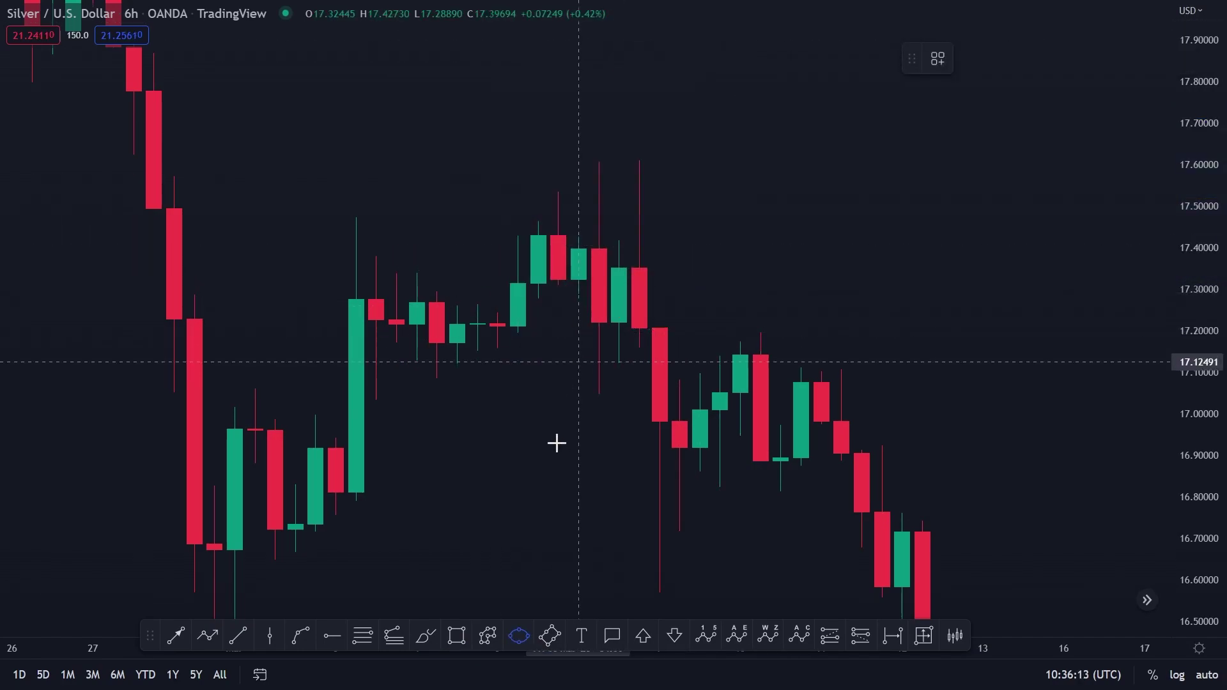
Mark the zone around the two long upper wicks at the rebound high with a rectangle from about 17.32 to 17.61.
click(457, 635)
click(579, 279)
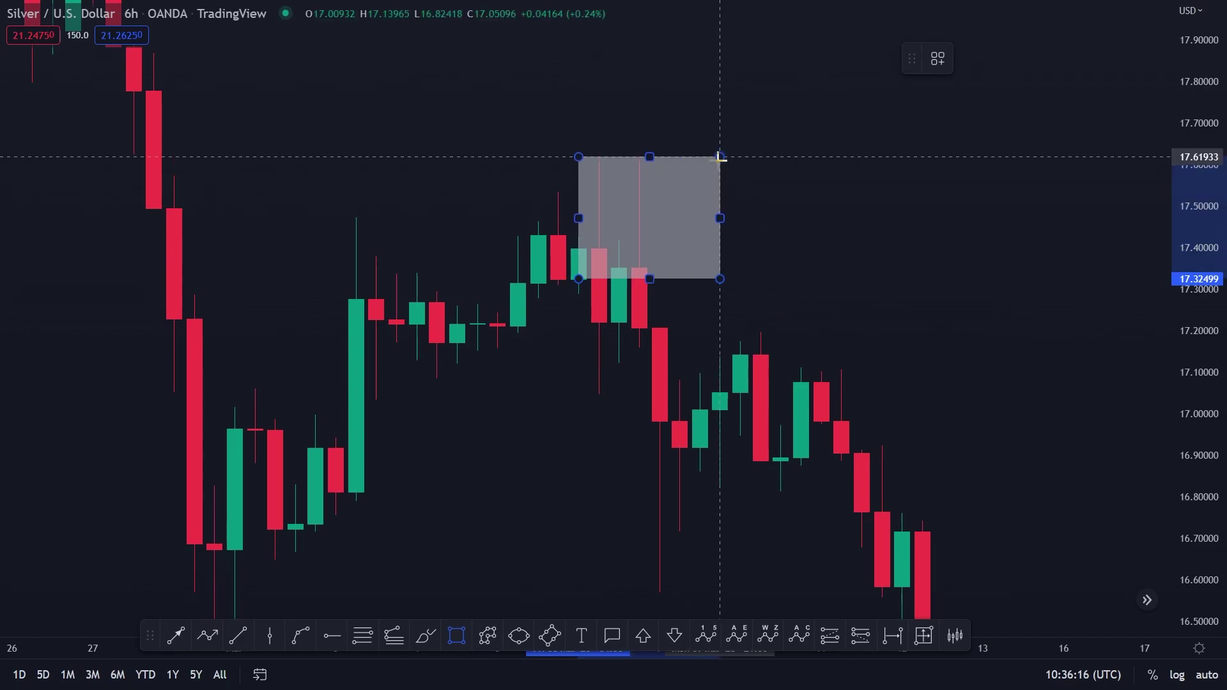
click(720, 160)
click(1001, 58)
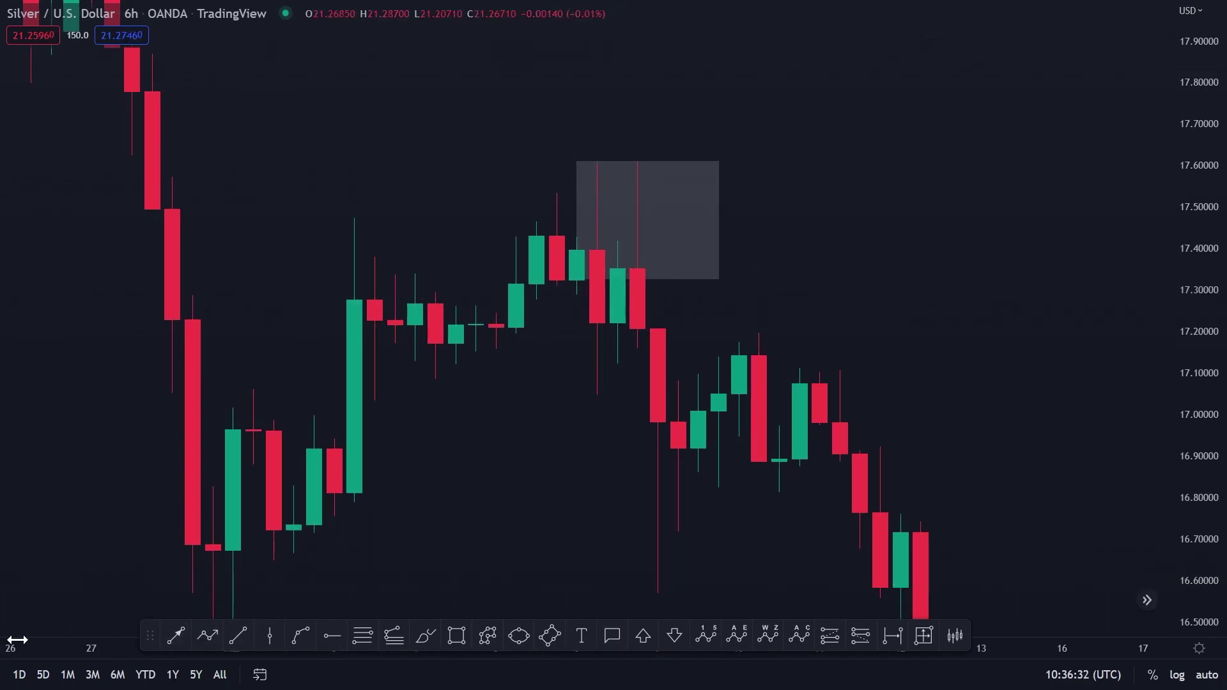
Draw an arrow from about 17.35 down to about 17.28, pointing at the red candle just beneath the rectangle.
click(184, 640)
click(800, 269)
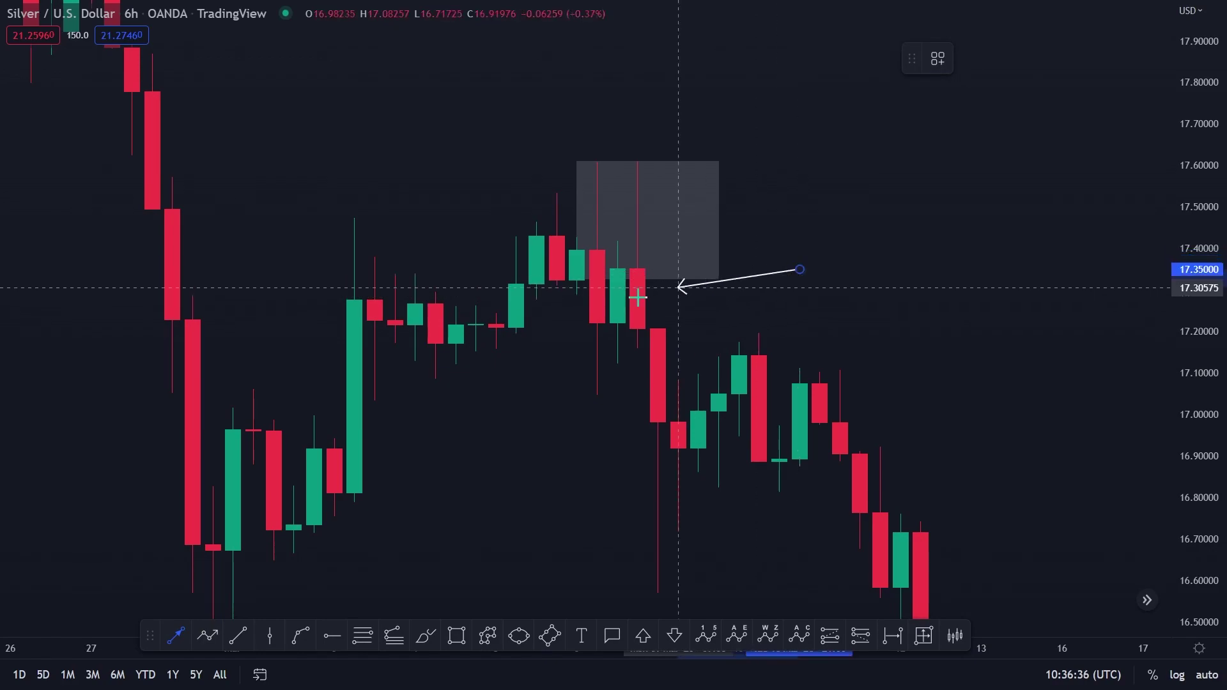
click(658, 296)
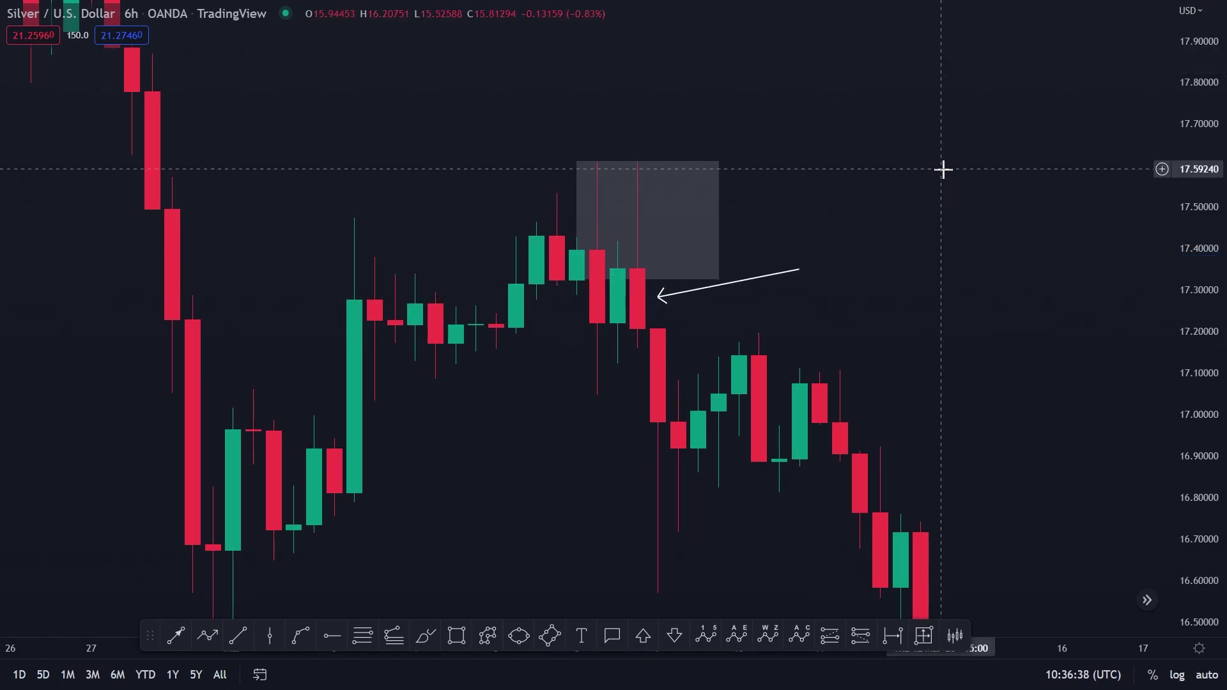
Mark the zone at the next lower high with a second rectangle from about 17.05 to 17.19.
drag(902, 231, 859, 150)
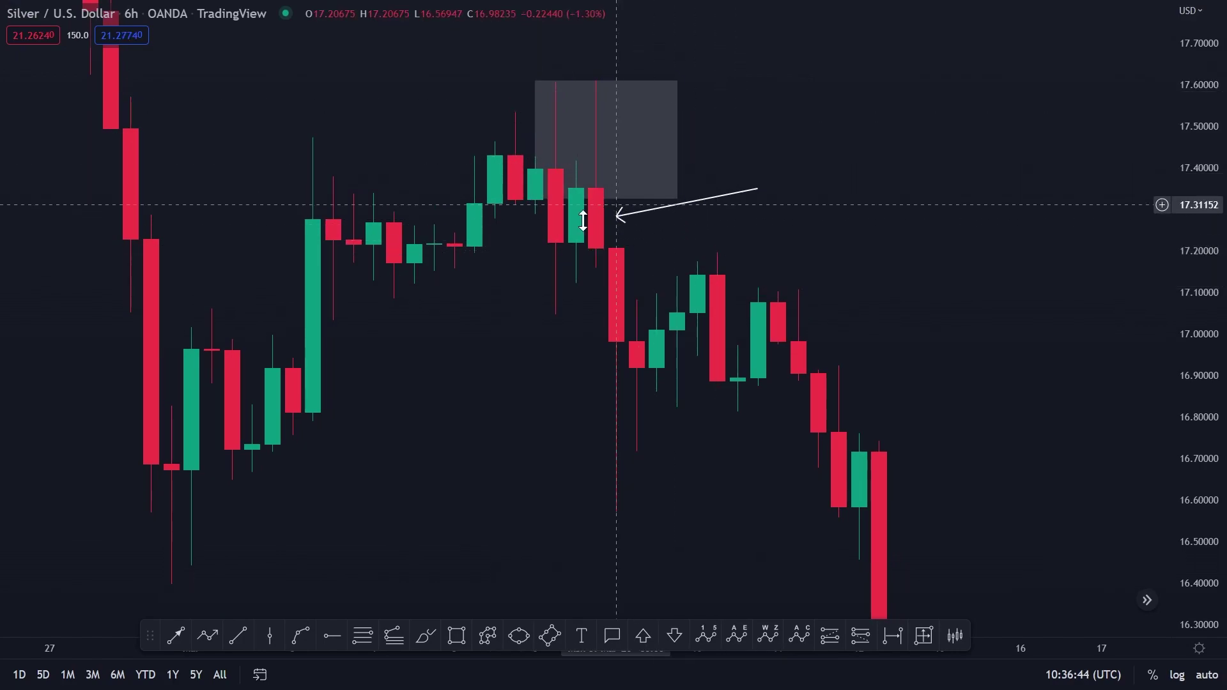
click(455, 637)
click(691, 314)
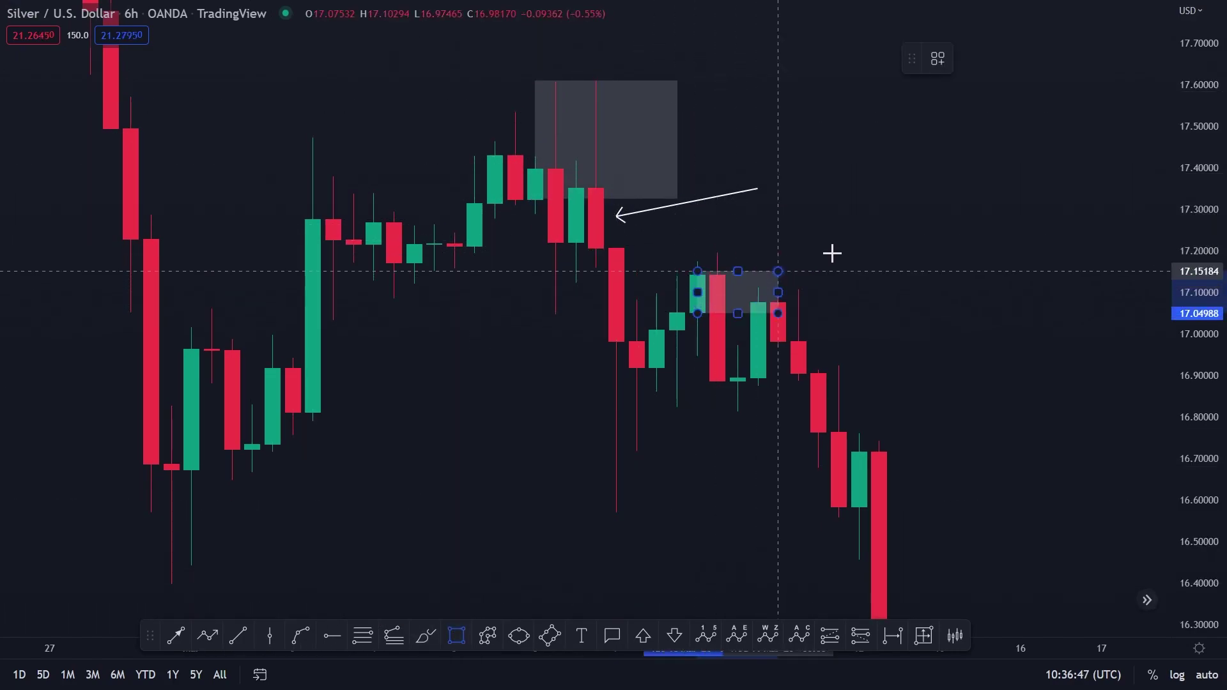
click(858, 254)
Brush freehand strokes beneath the pullback low and from the candles around the second rectangle outward to the upper right.
click(427, 636)
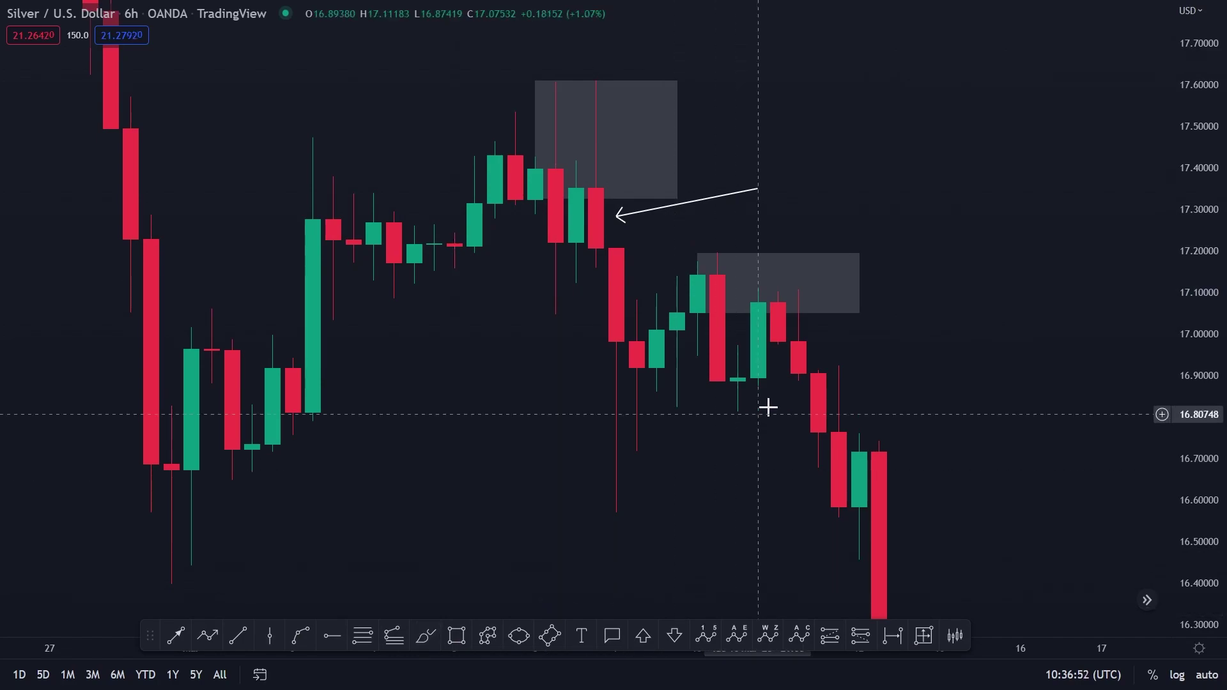
mouse_move(716, 452)
mouse_down()
mouse_move(735, 464)
mouse_move(755, 456)
mouse_up()
mouse_move(792, 238)
mouse_down()
mouse_move(718, 310)
mouse_move(791, 310)
mouse_move(895, 195)
mouse_up()
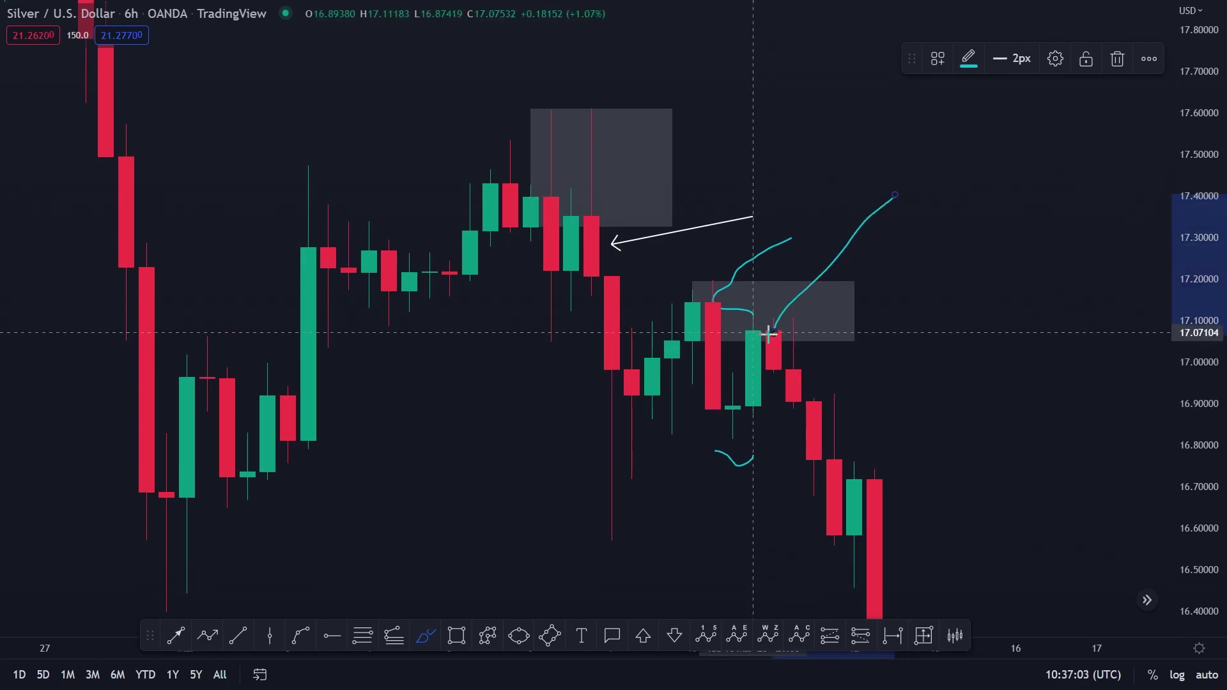
drag(794, 352, 1089, 233)
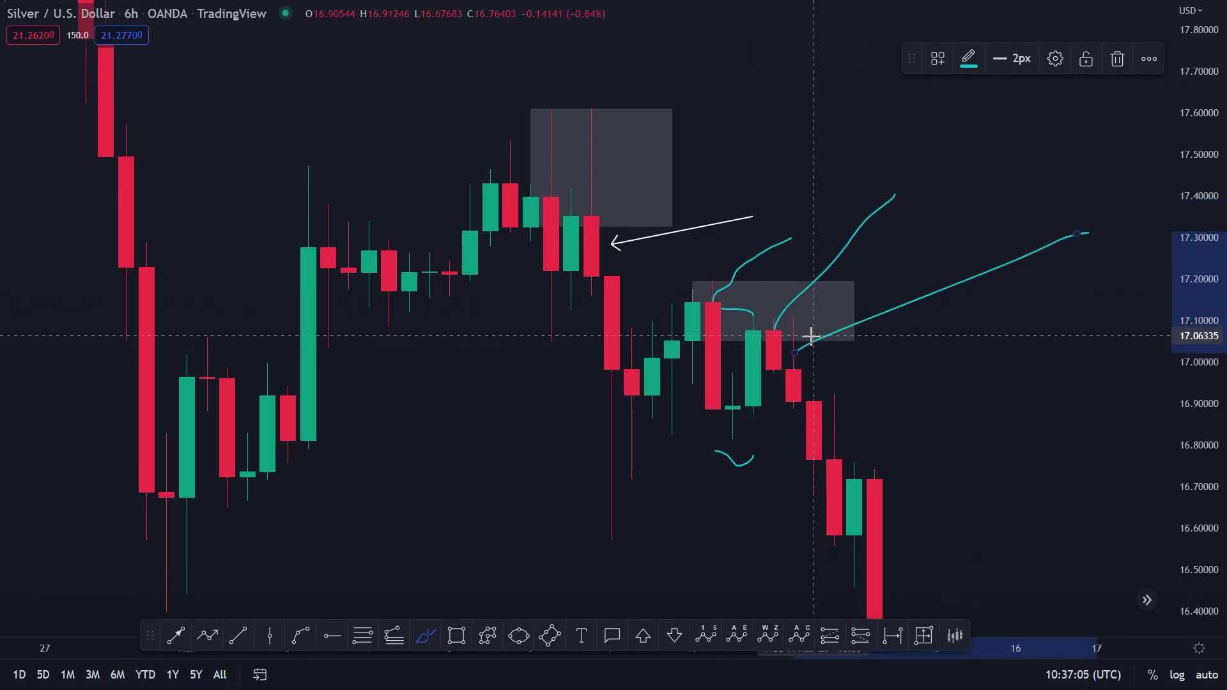
Examine the wider March decline below the two marked zones and the recovery following it.
scroll(850, 351, down, 5)
mouse_move(978, 407)
mouse_down()
mouse_move(775, 346)
mouse_move(629, 241)
mouse_up()
scroll(831, 190, down, 5)
drag(1195, 202, 1194, 502)
drag(901, 329, 706, 223)
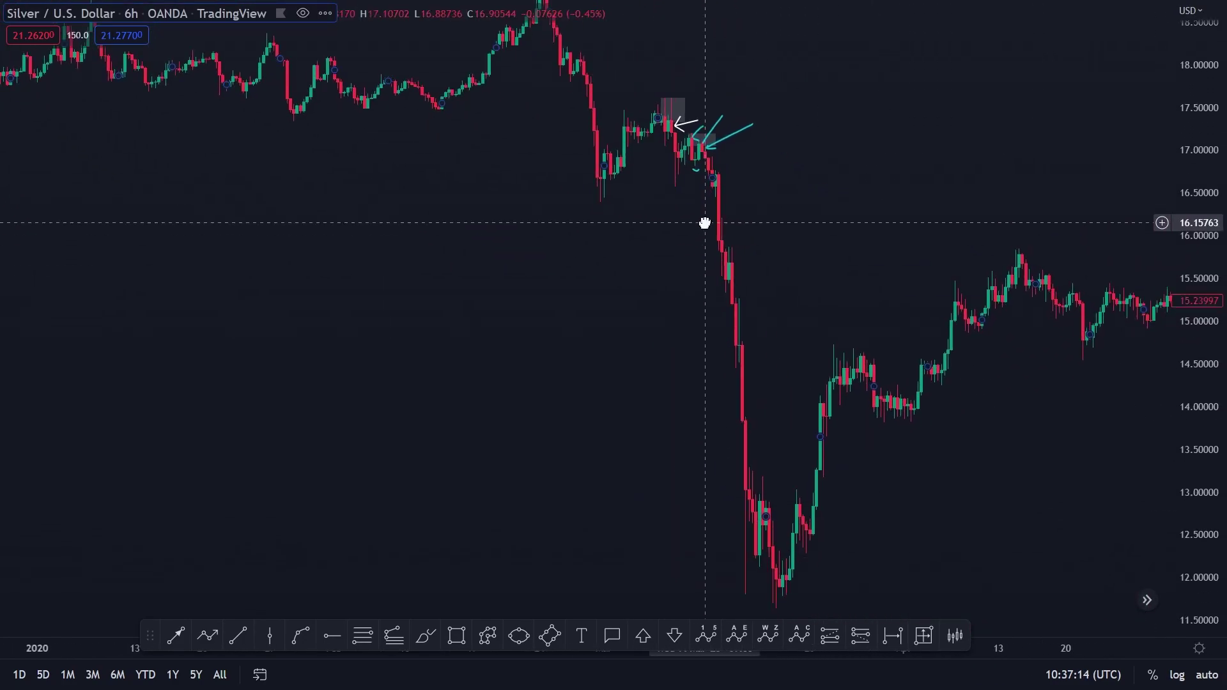